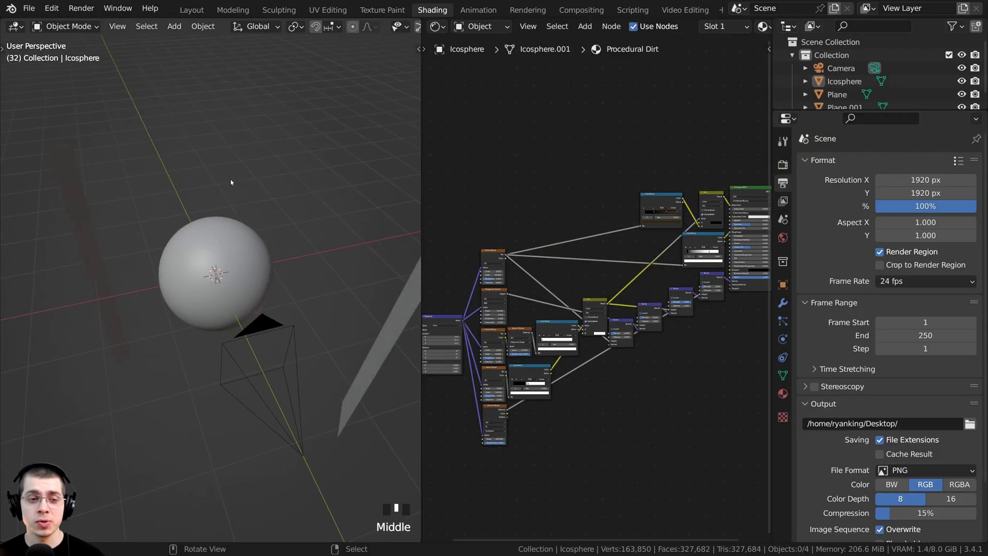
Add a mesh plane and move the sphere about 2.24 m away from it in the negative X direction
key("shift+a")
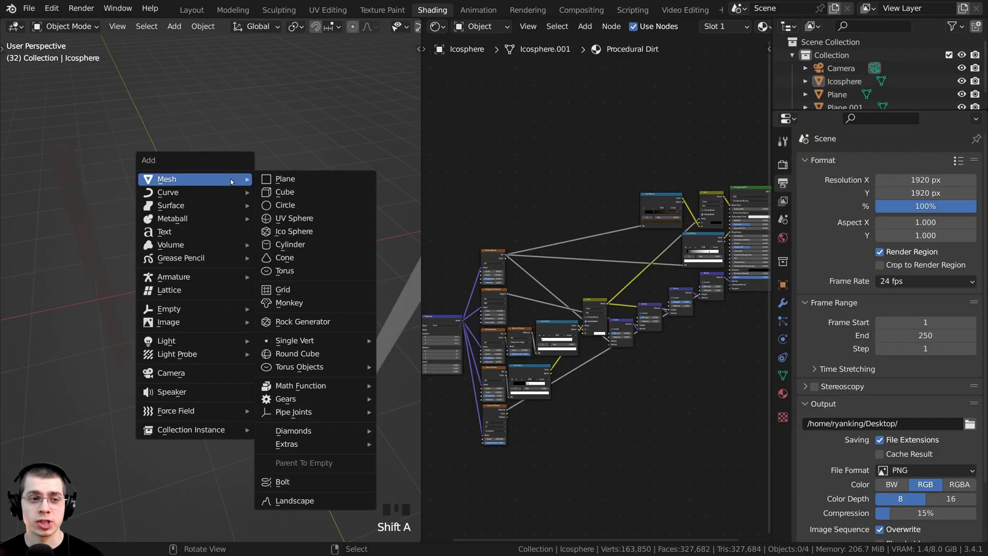
left_click(285, 179)
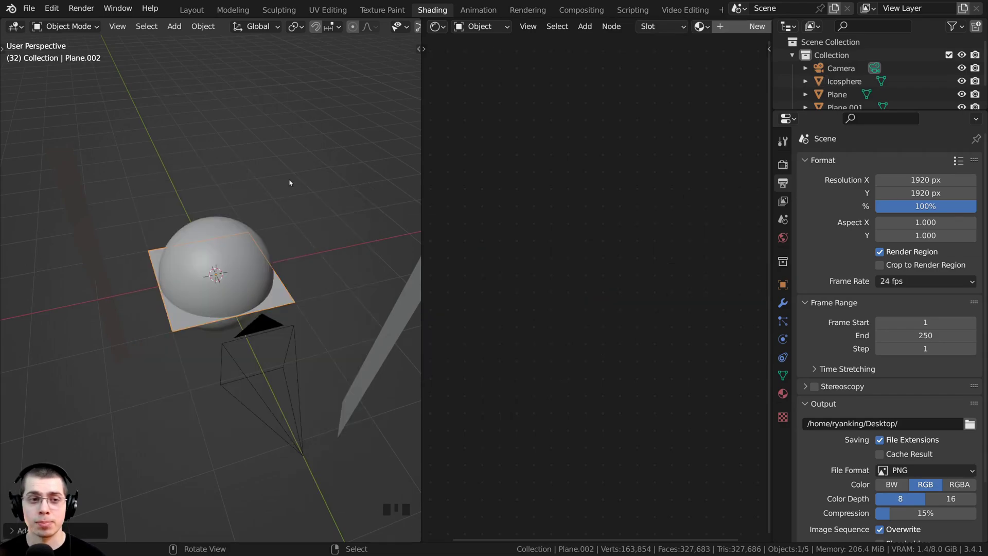
scroll(224, 267, "down", 2)
left_click(224, 266)
scroll(224, 267, "up", 2)
key("g")
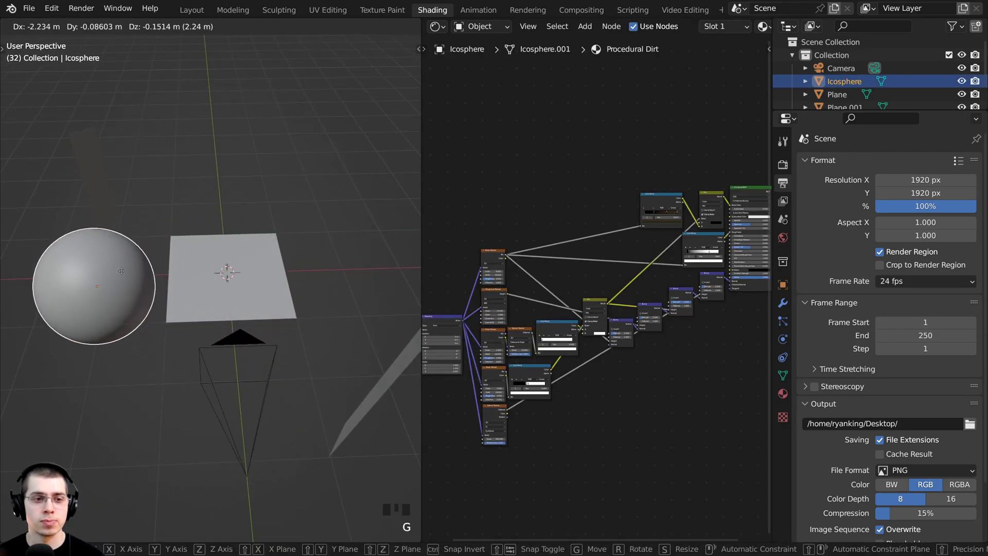
left_click(120, 269)
Select the new plane, widen the node editor and assign the existing Procedural Dirt material to the plane
middle_click_drag(121, 269, 216, 258)
scroll(216, 258, "up", 3)
right_click(215, 286)
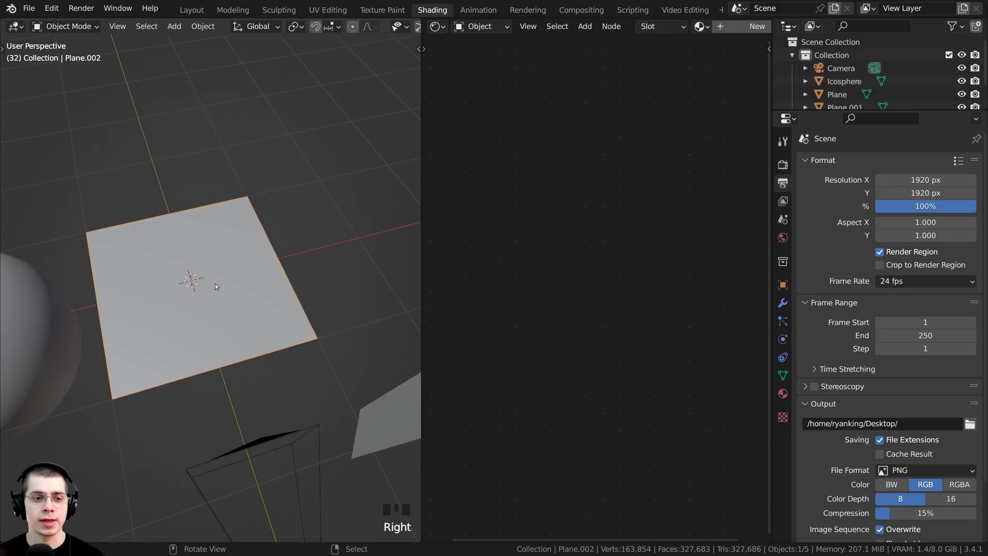
left_click_drag(771, 309, 835, 309)
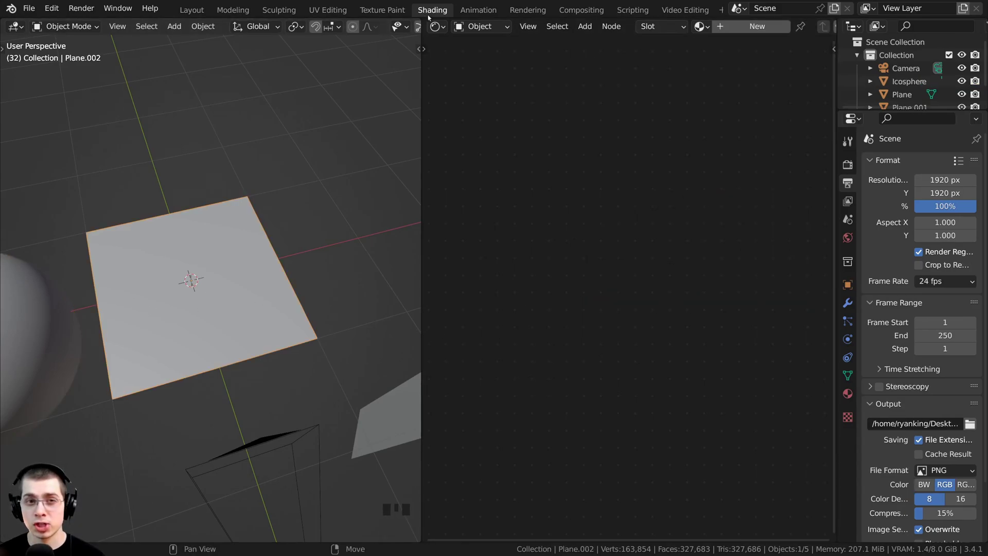
middle_click_drag(189, 284, 289, 206)
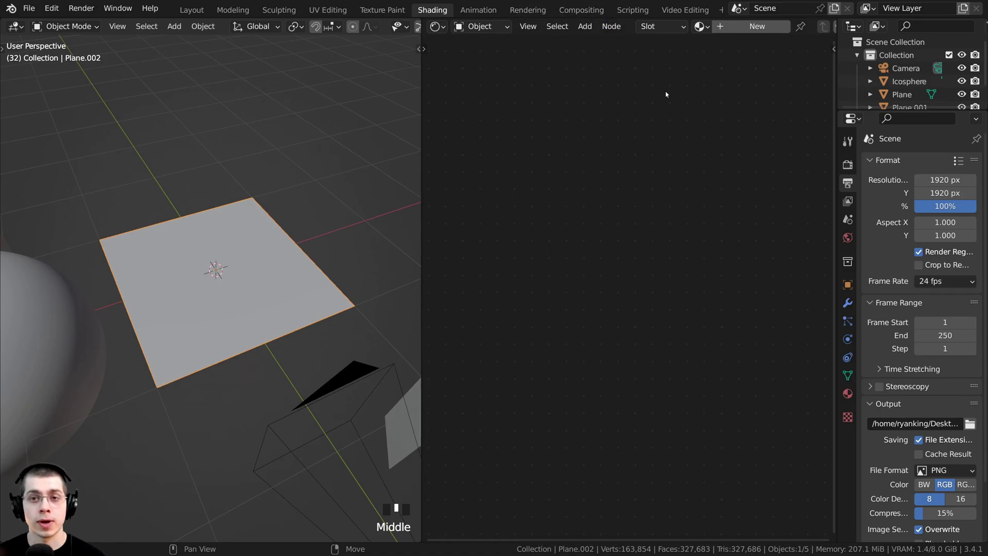
left_click(701, 27)
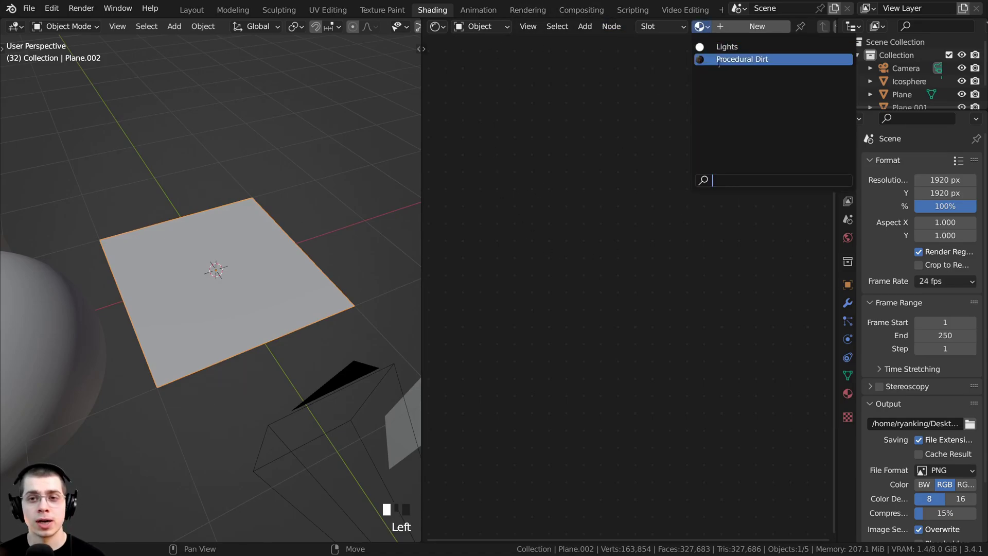
left_click(721, 61)
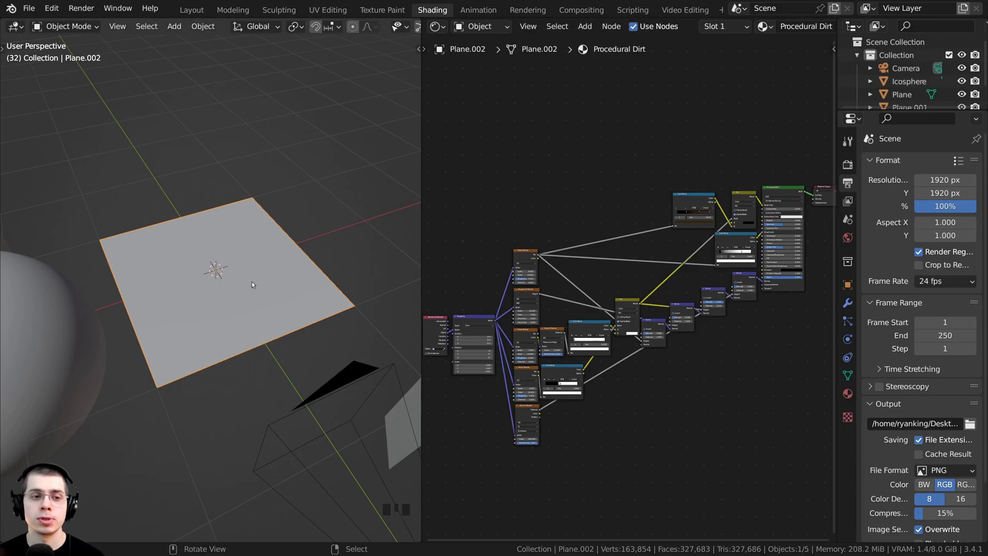
middle_click_drag(254, 284, 254, 317)
scroll(633, 259, "down", 1)
key("a")
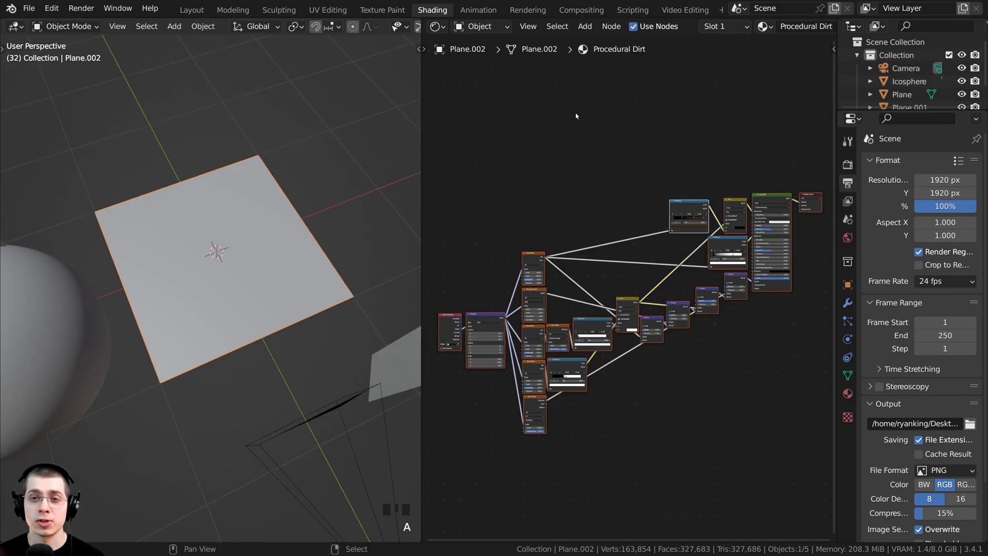
key("a")
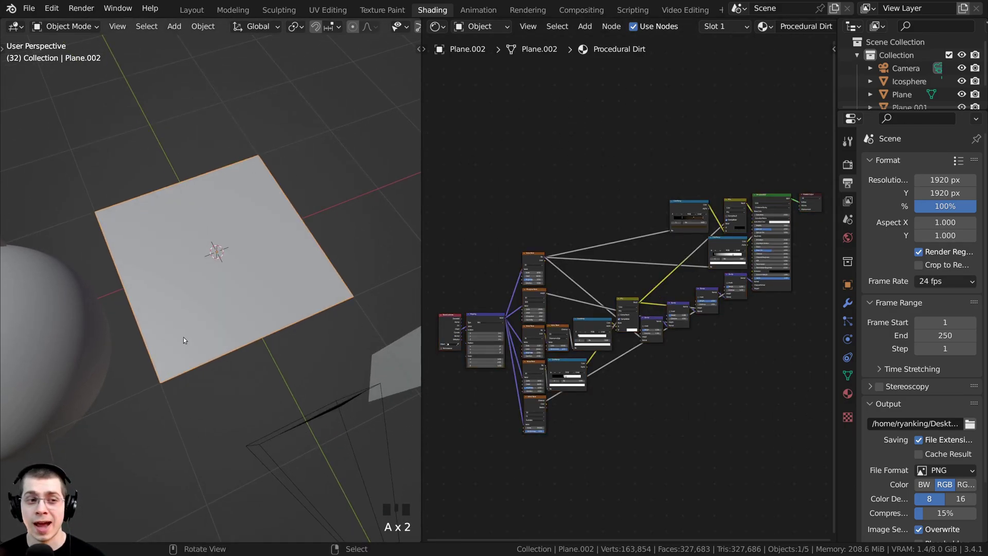
Invert the selection and delete every object except the new plane
scroll(224, 212, "down", 2)
middle_click_drag(223, 212, 216, 209)
scroll(149, 399, "down", 1)
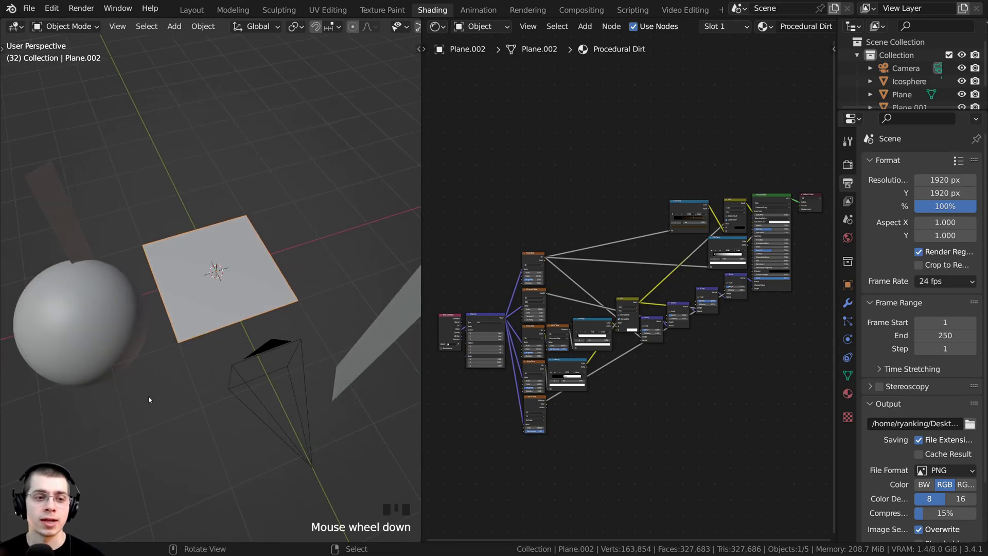
middle_click_drag(261, 274, 265, 274)
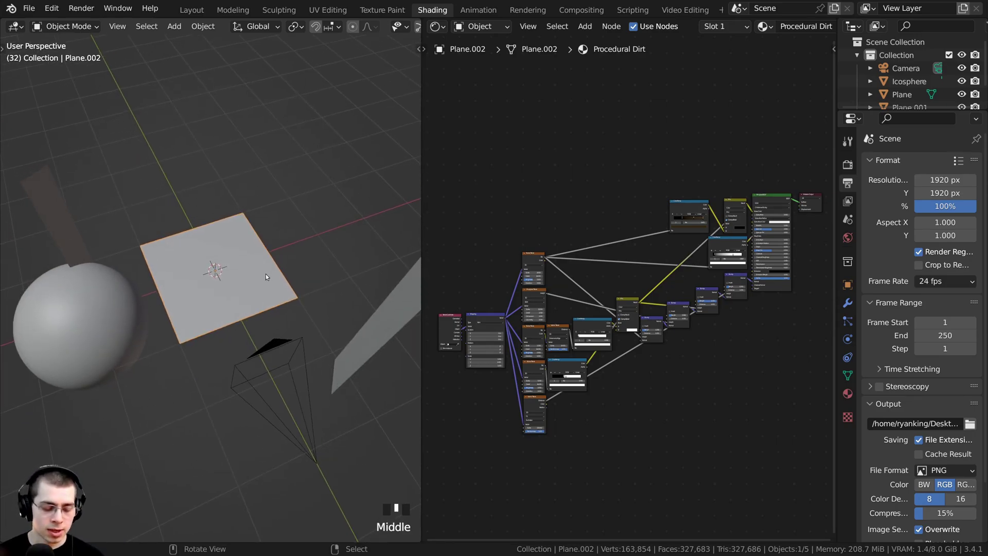
key("ctrl+i")
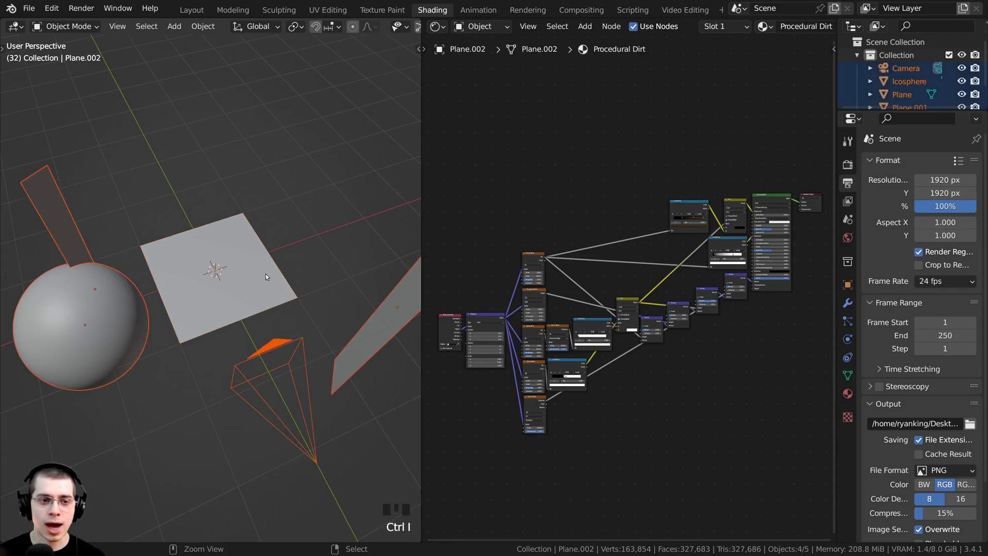
scroll(196, 314, "down", 1)
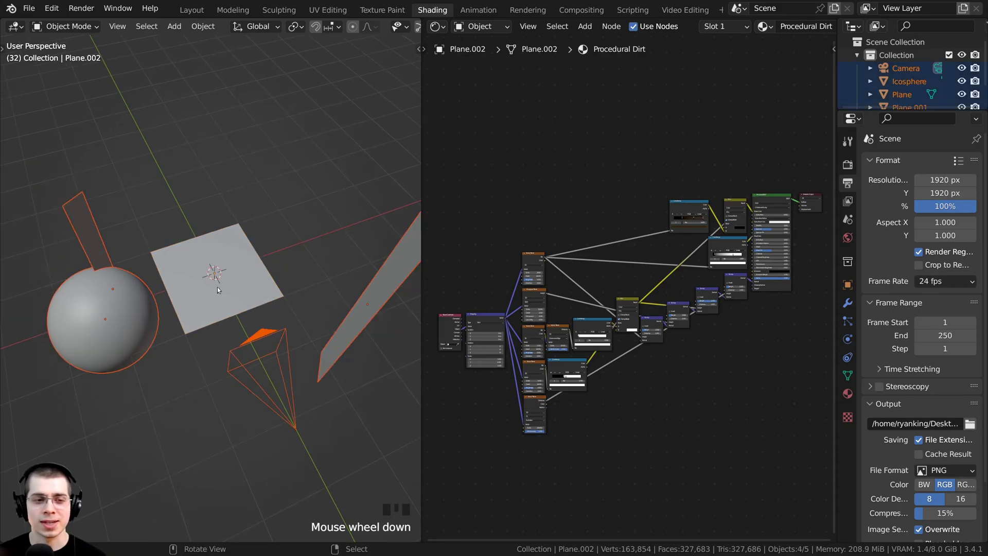
middle_click_drag(219, 290, 375, 171)
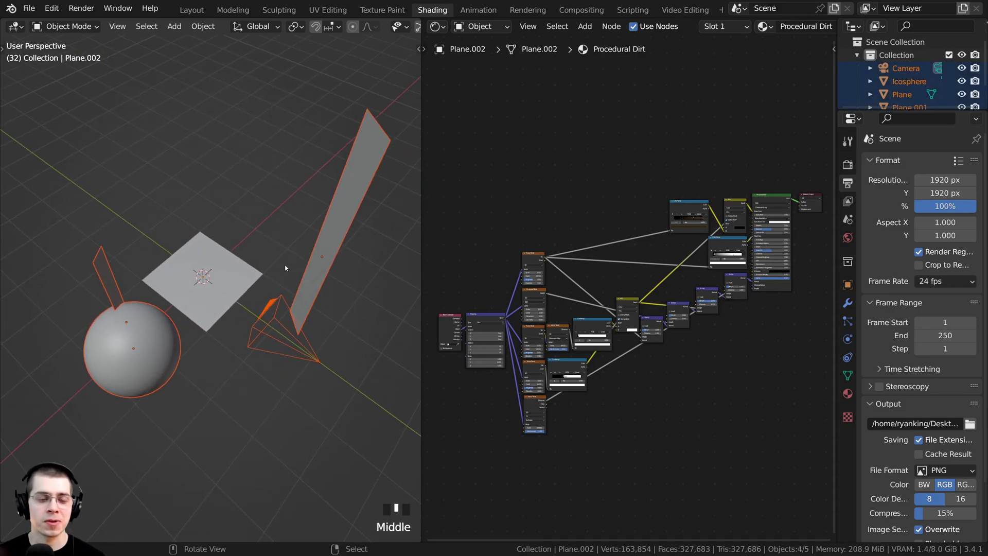
key("x")
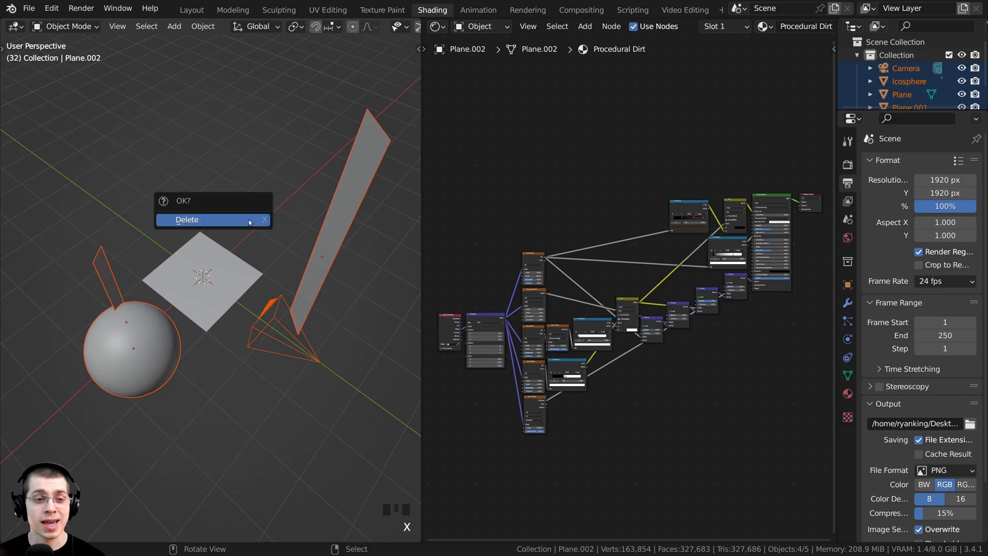
left_click(190, 221)
scroll(191, 221, "up", 2)
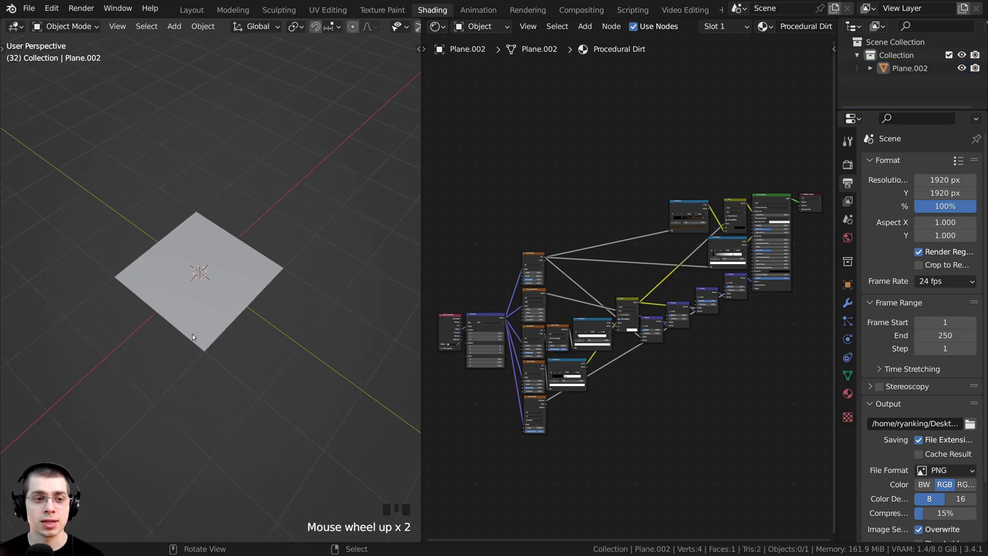
Switch the viewport to rendered shading, clear the selection and view the dirt surface up close at a low angle
middle_click_drag(191, 221, 255, 314, "shift")
key("z")
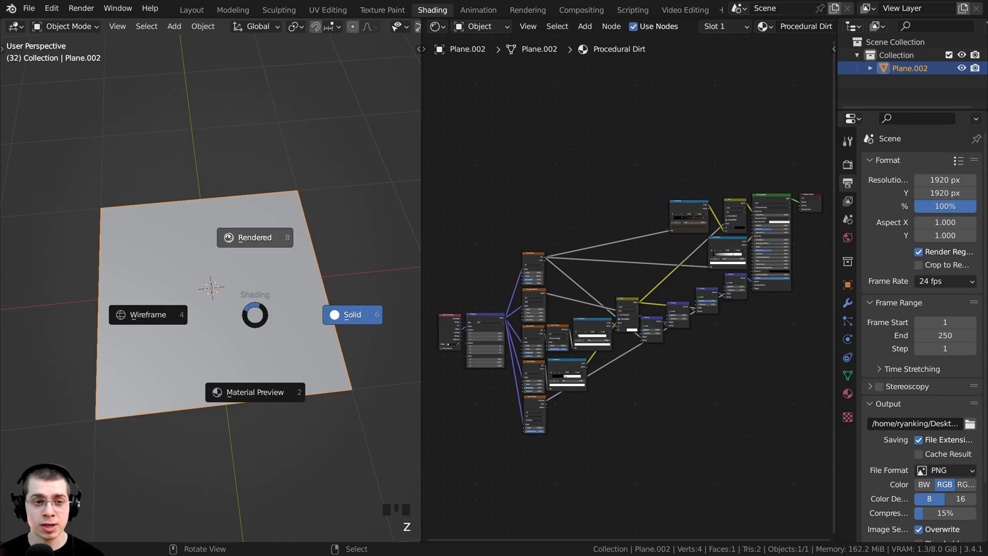
left_click(236, 235)
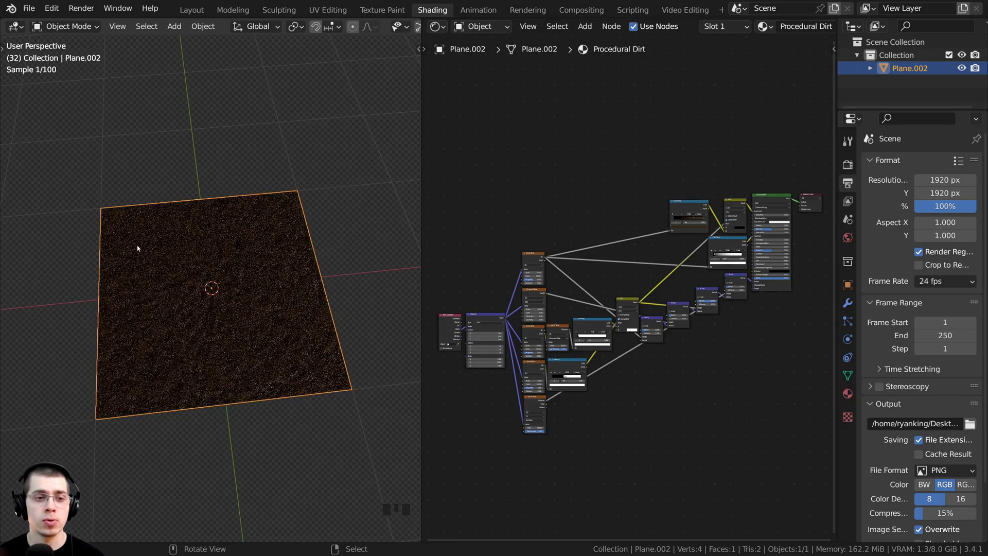
key("alt+a")
middle_click_drag(161, 335, 285, 282)
scroll(254, 283, "up", 1)
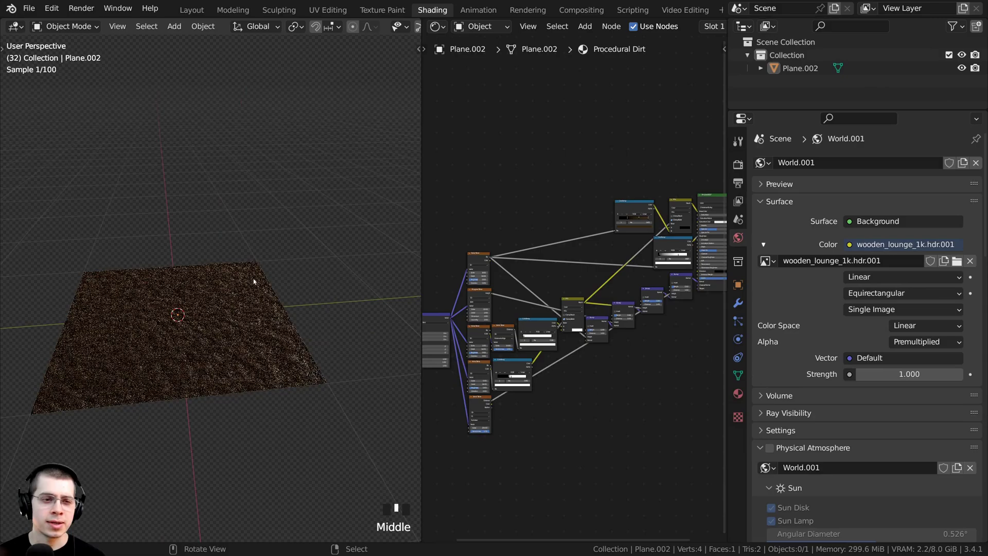
scroll(272, 261, "up", 3)
middle_click_drag(272, 261, 242, 216)
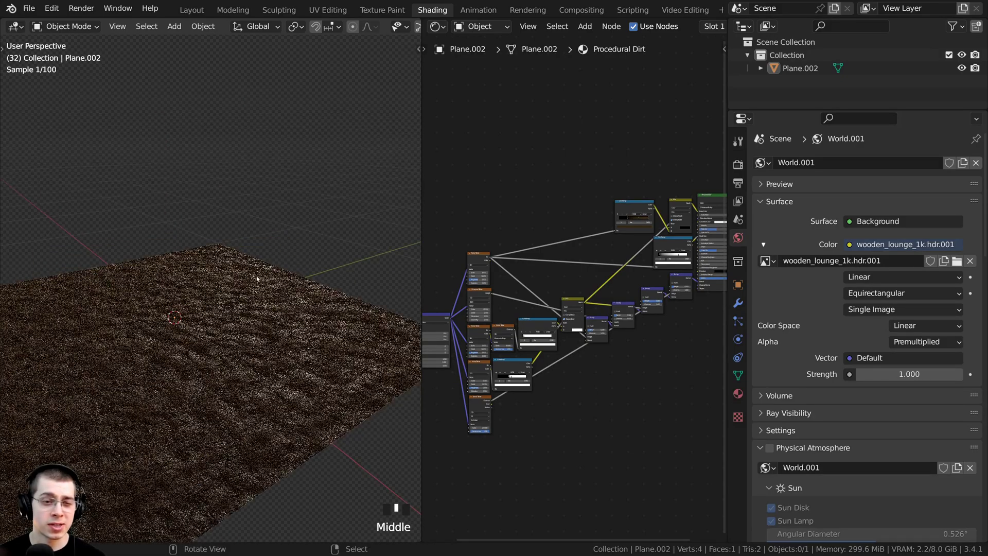
Set the background strength of the world's wooden_lounge_1k HDRI to 4
key("shift+a")
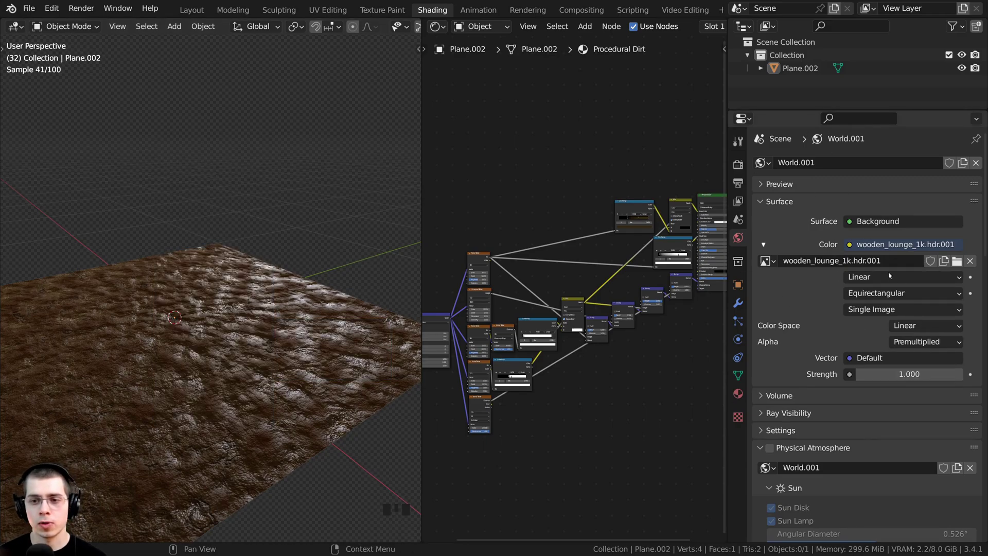
left_click_drag(896, 374, 932, 375)
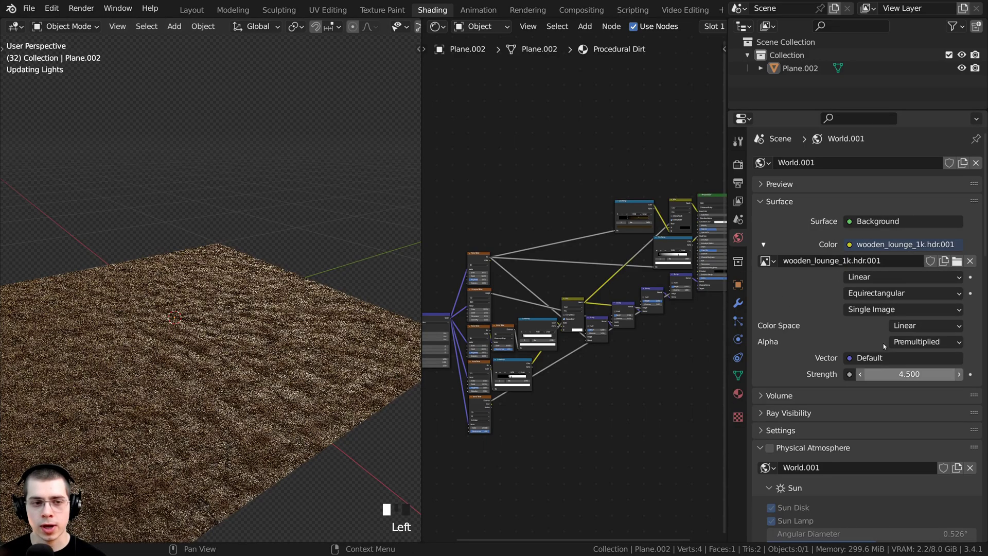
left_click(841, 262)
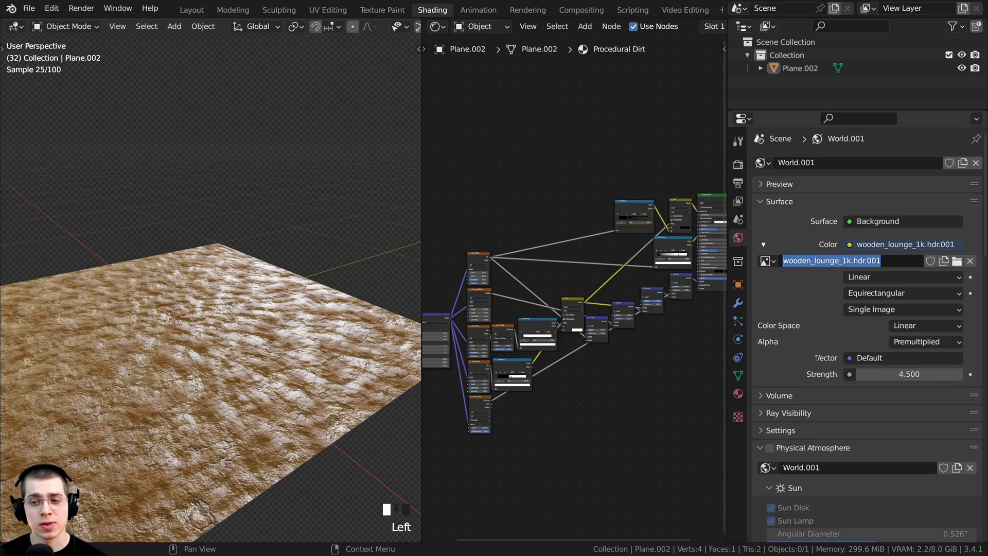
left_click(869, 374)
type("4")
key("Return")
Select the plane, bring it fully into view and widen the node editor
scroll(206, 288, "down", 4)
middle_click_drag(195, 288, 253, 324)
middle_click_drag(221, 345, 379, 344, "shift")
scroll(221, 350, "up", 4)
middle_click_drag(504, 353, 541, 341)
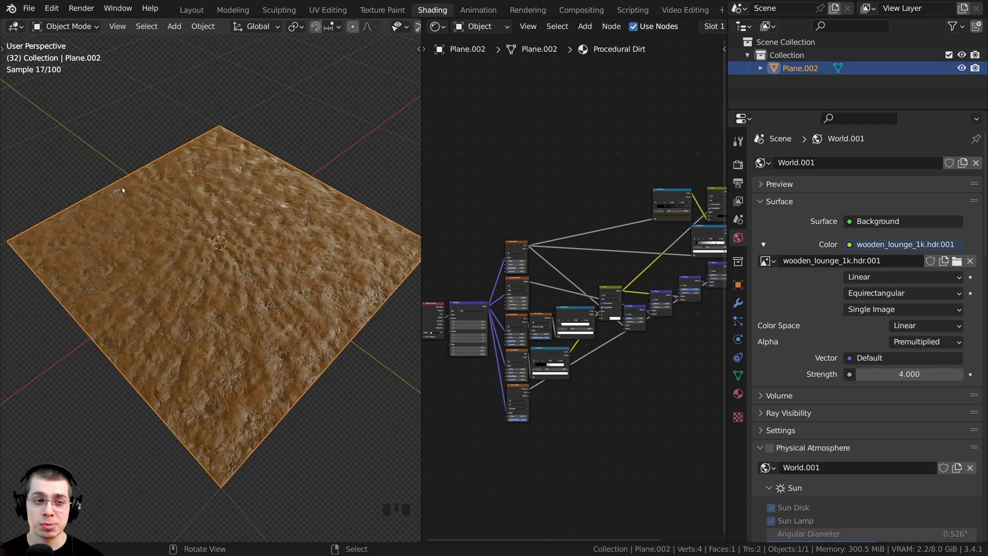
scroll(425, 380, "up", 3)
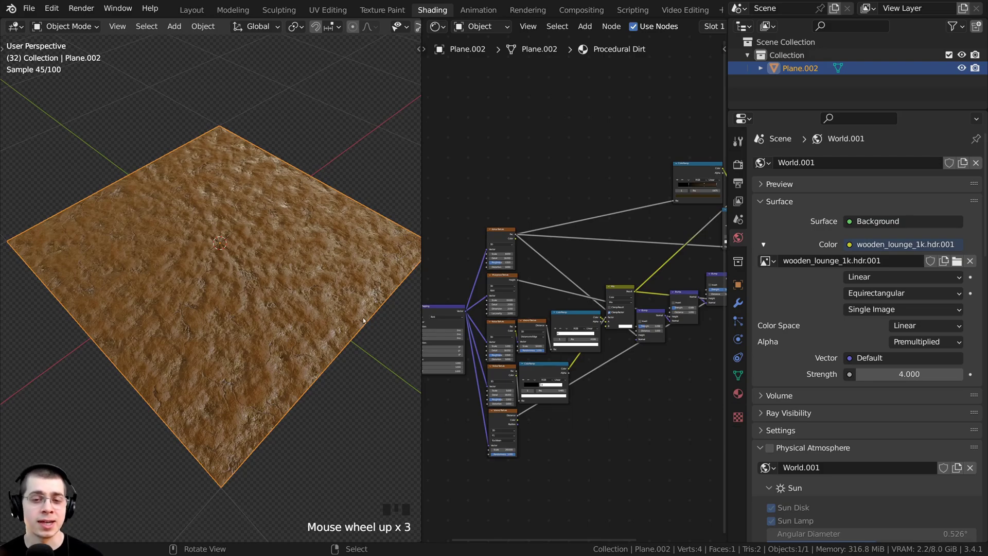
left_click_drag(728, 257, 837, 257)
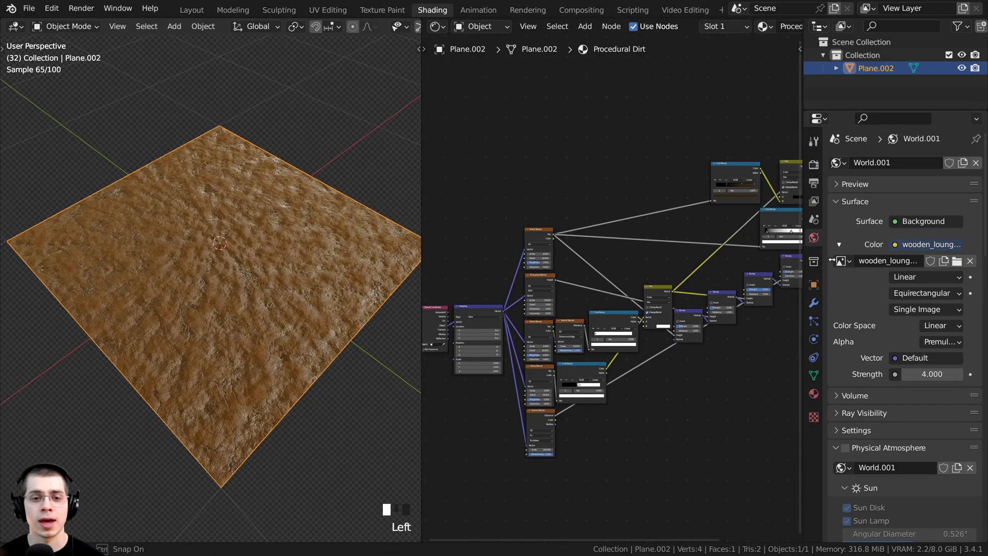
Examine the Texture Coordinate and Mapping nodes that feed the dirt material's textures
scroll(479, 355, "up", 2)
middle_click_drag(480, 358, 476, 292)
scroll(474, 231, "up", 3)
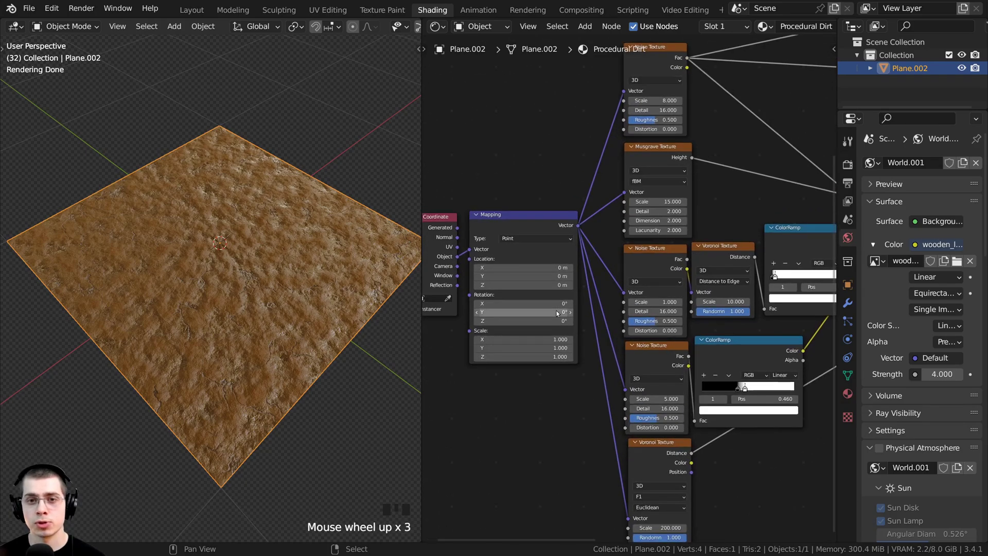
scroll(638, 117, "down", 1)
middle_click_drag(572, 342, 617, 354)
scroll(622, 340, "up", 3)
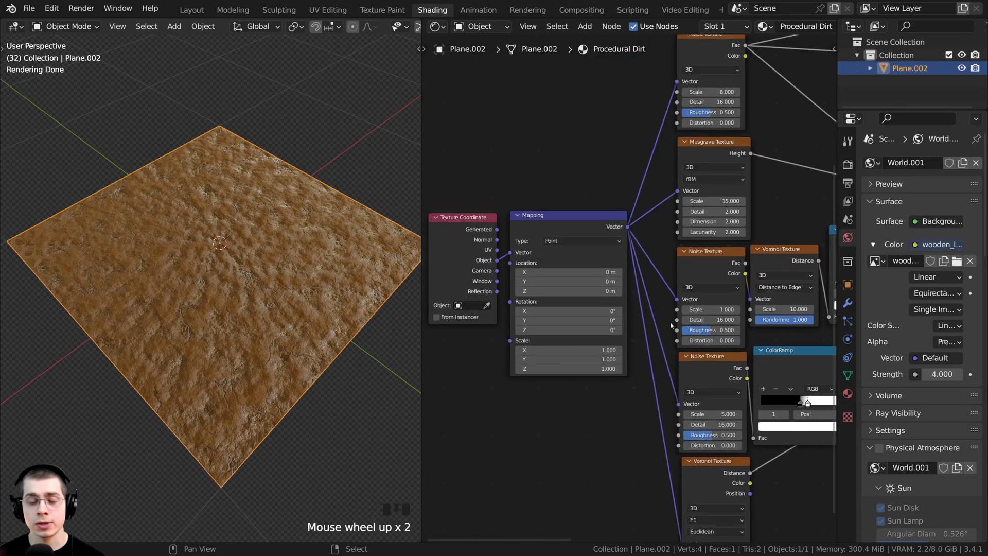
left_click(590, 223)
scroll(608, 276, "down", 1)
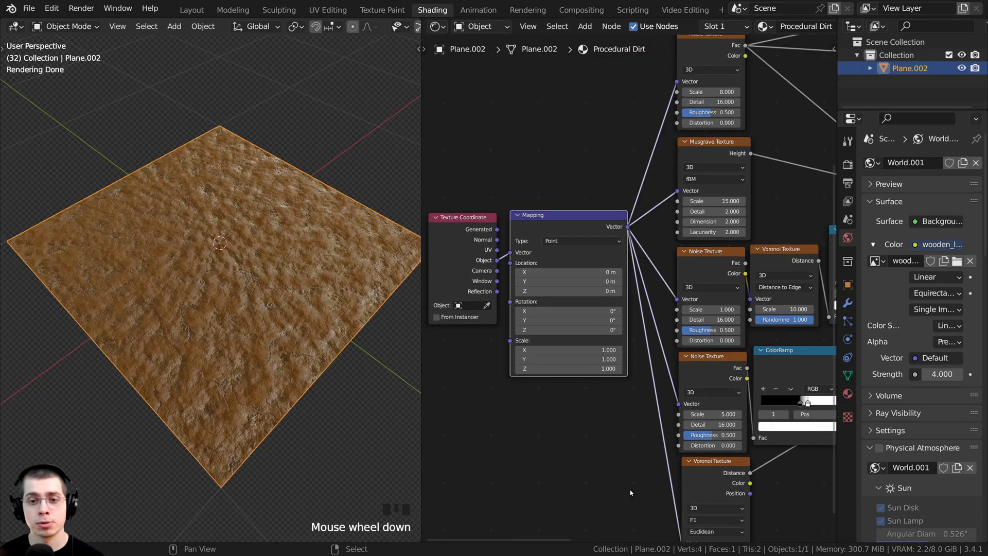
middle_click_drag(631, 492, 554, 251)
scroll(682, 357, "up", 6)
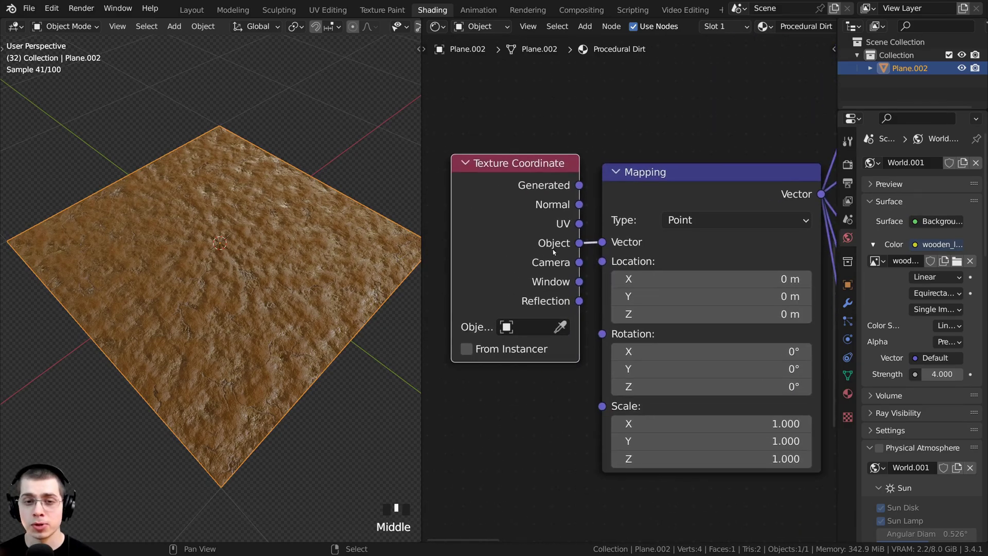
left_click_drag(542, 248, 502, 220)
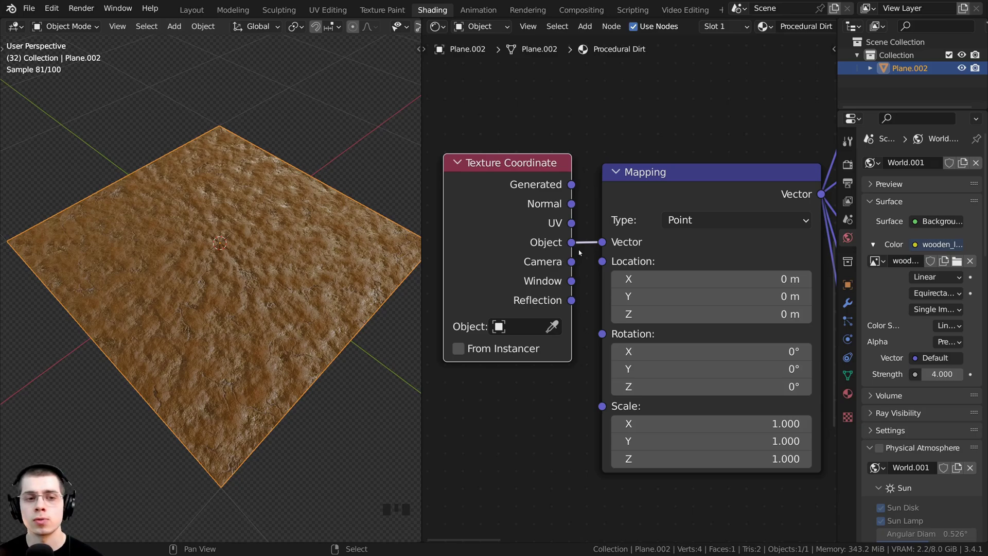
Try adjusting the X scale of the Mapping node to see its effect on the dirt texture
scroll(668, 265, "down", 4)
middle_click_drag(667, 265, 655, 291)
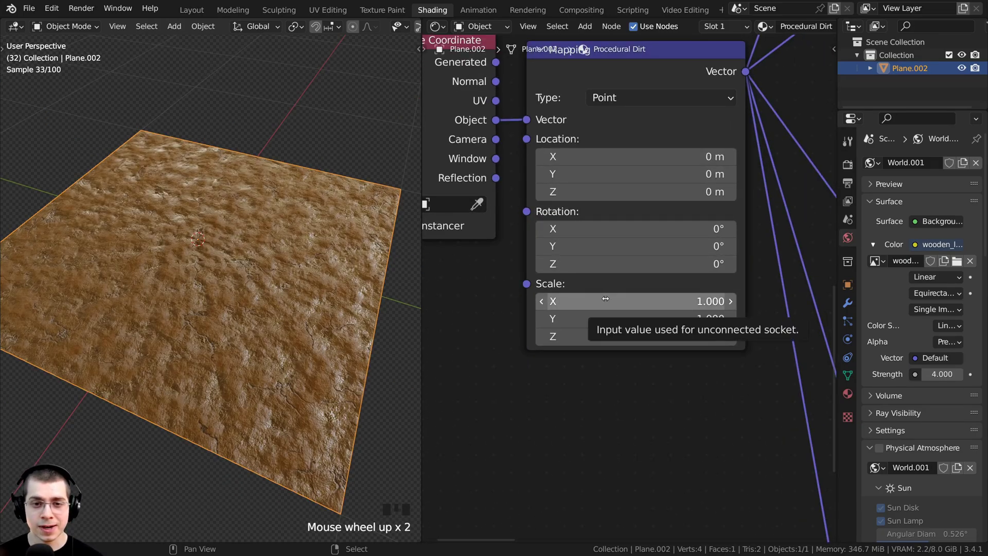
left_click(602, 299)
mouse_move(601, 301)
left_mouse_down()
mouse_move(601, 339)
mouse_move(649, 339)
mouse_move(575, 339)
mouse_move(612, 339)
mouse_move(602, 301)
left_mouse_up()
Try different Scale values on the topmost Noise Texture node and the Musgrave Texture node
scroll(602, 301, "down", 6)
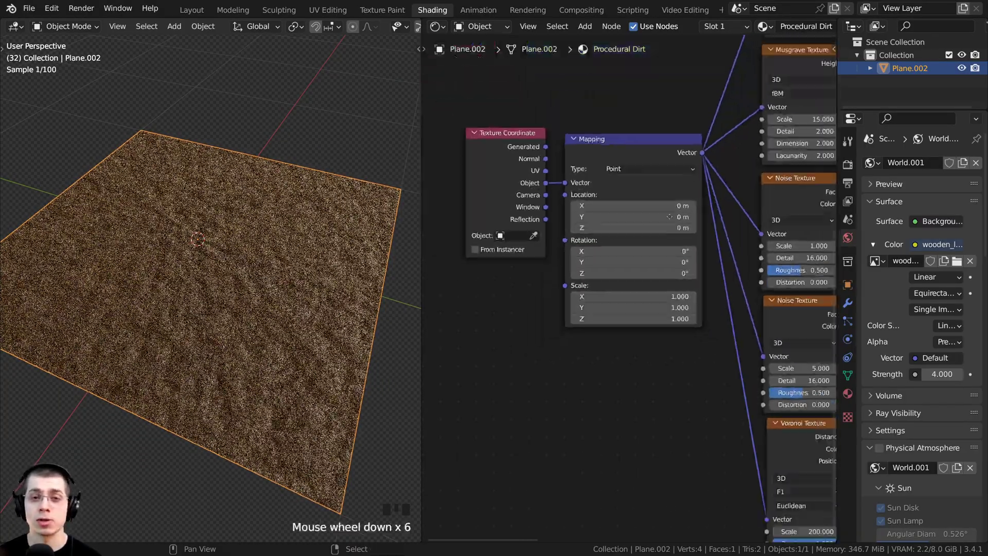
scroll(612, 257, "up", 2)
middle_click_drag(612, 259, 612, 213)
mouse_move(630, 215)
left_mouse_down()
mouse_move(651, 215)
mouse_move(632, 215)
left_mouse_up()
middle_click_drag(632, 250, 634, 179)
left_click_drag(639, 323, 650, 324)
left_click_drag(625, 324, 619, 323)
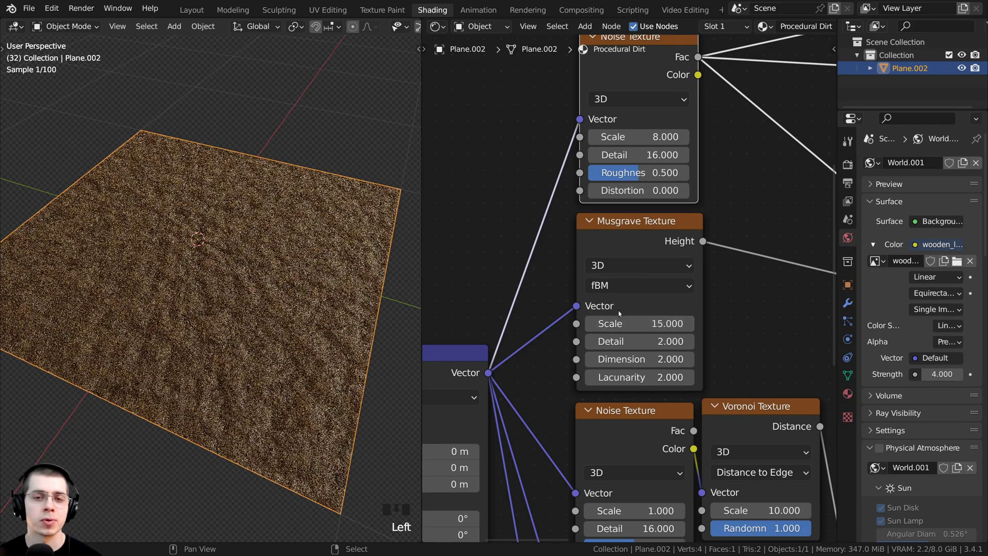
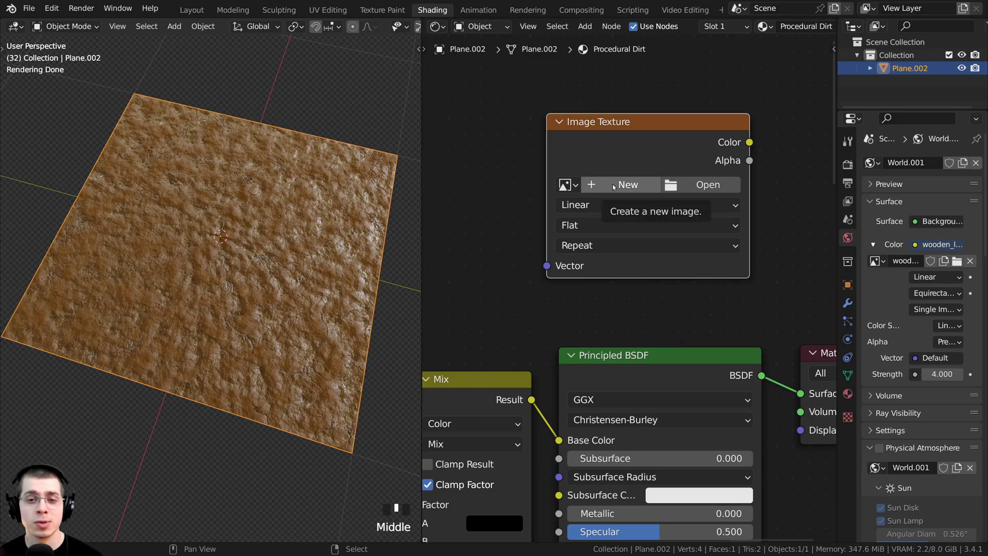
Create a new 4096 × 4096 px image named Dirt in the Image Texture node
left_click(615, 187)
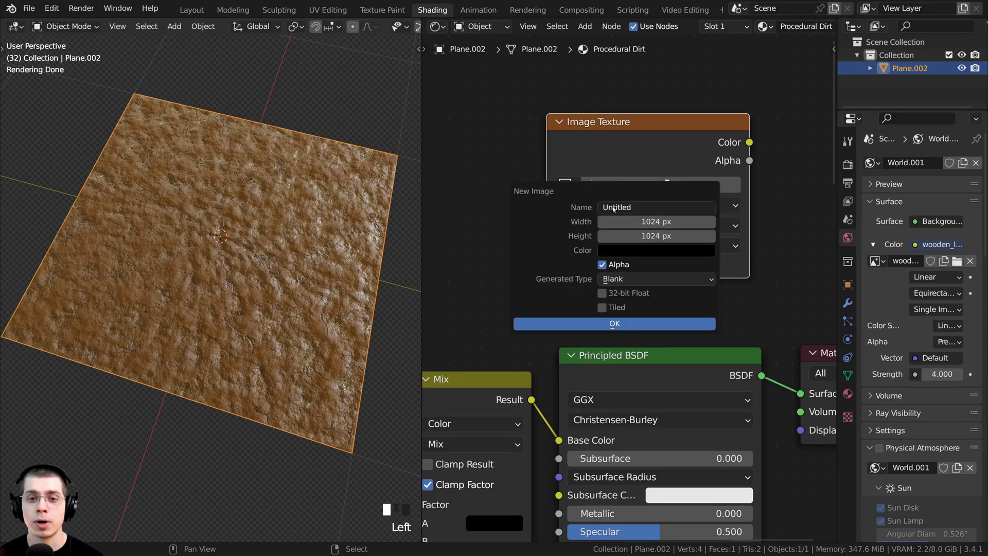
double_click(615, 207)
type("Dirt")
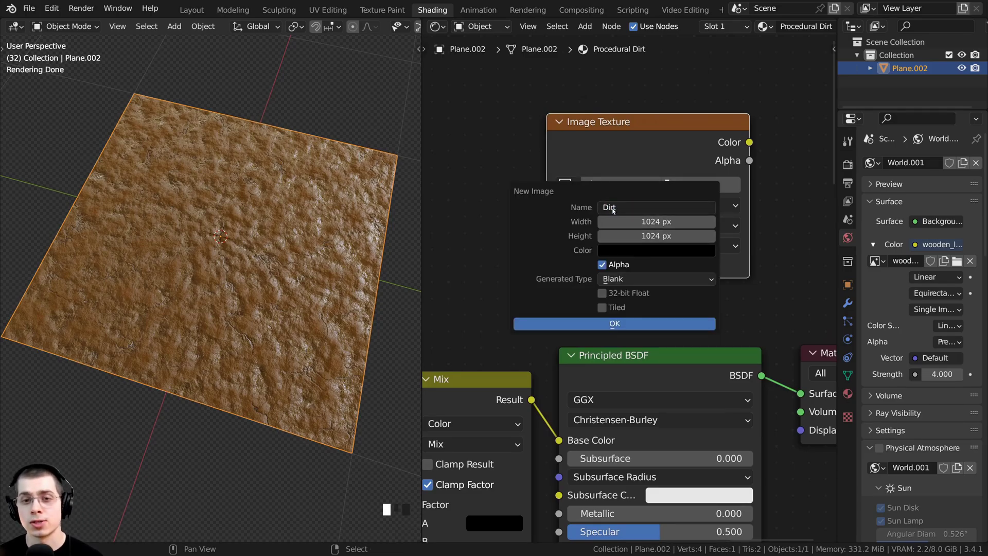
key("Return")
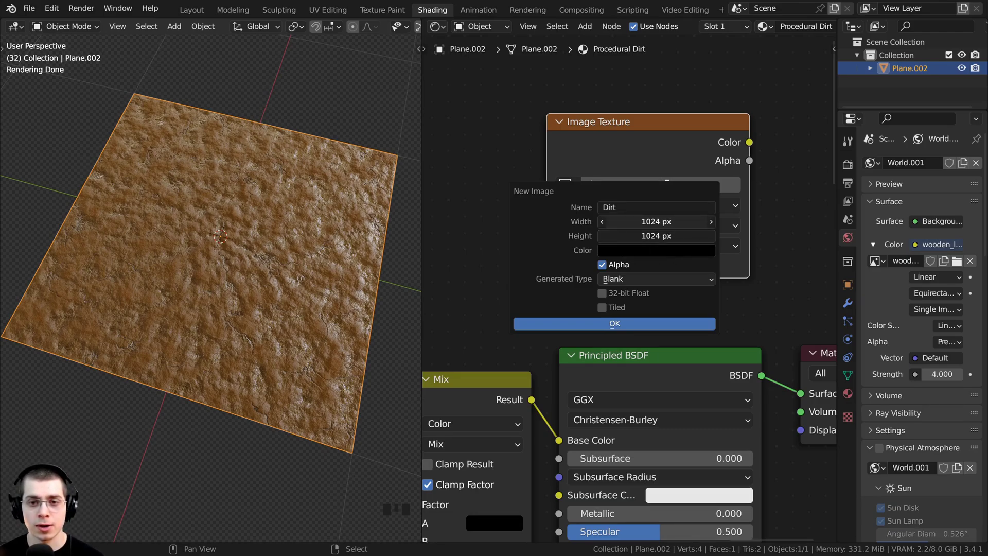
left_click(631, 223)
type("40")
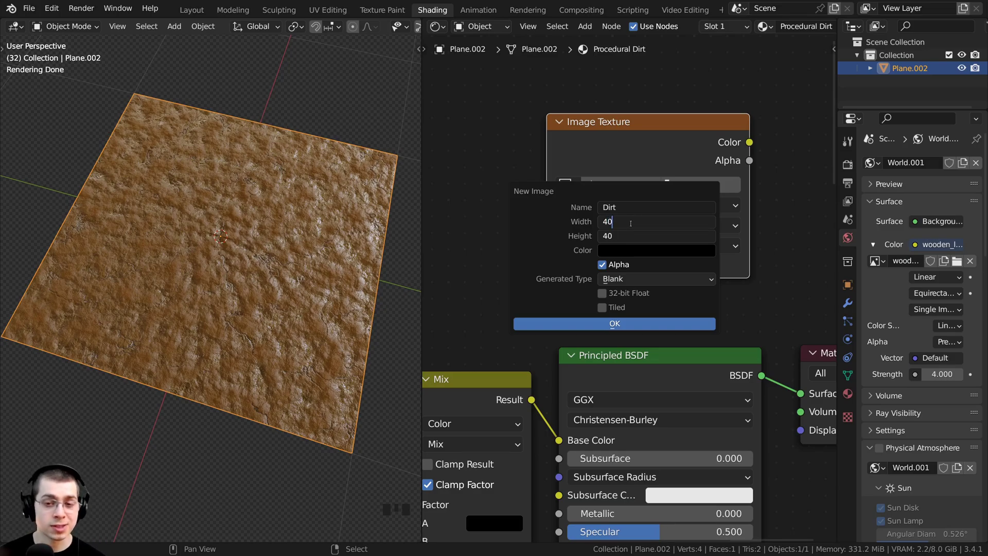
type("96")
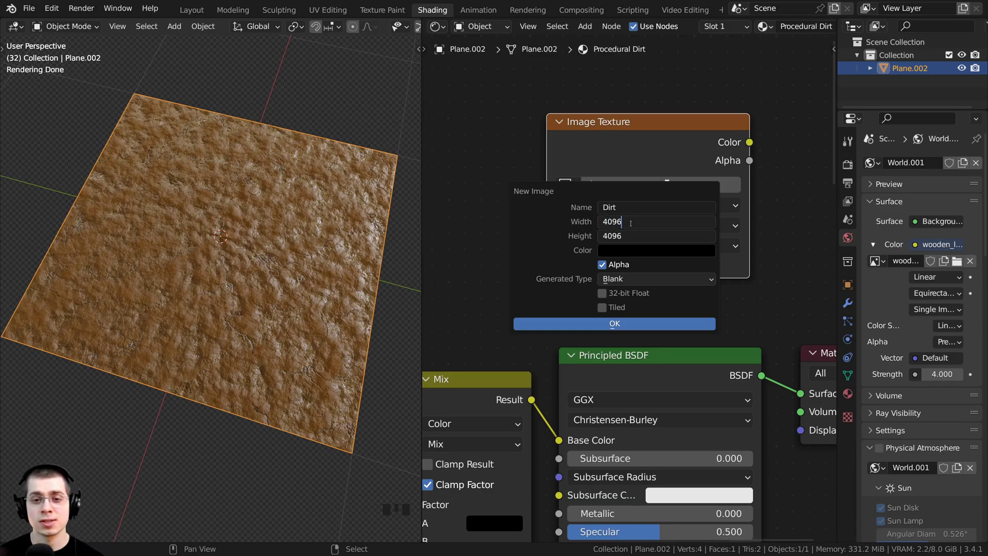
key("Return")
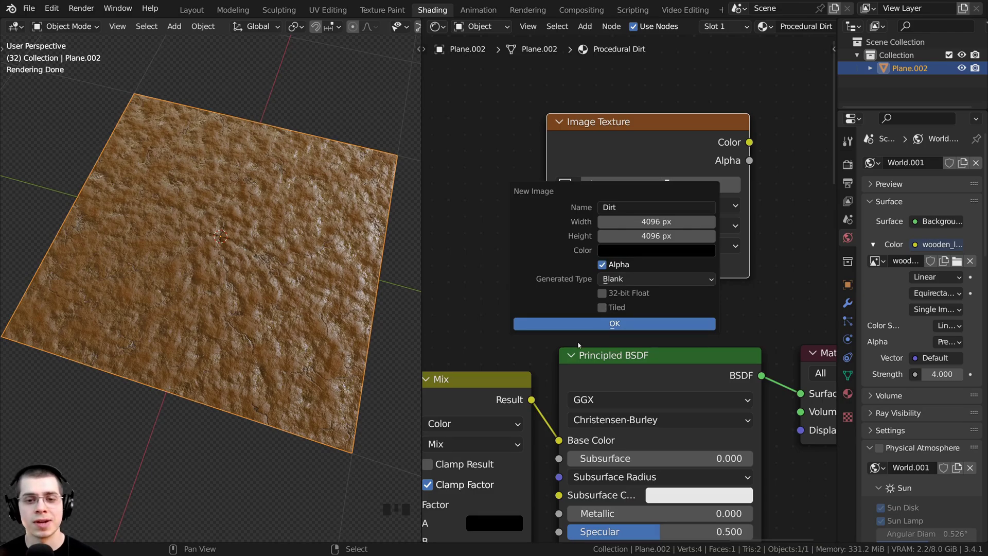
left_click(598, 324)
scroll(598, 327, "down", 4)
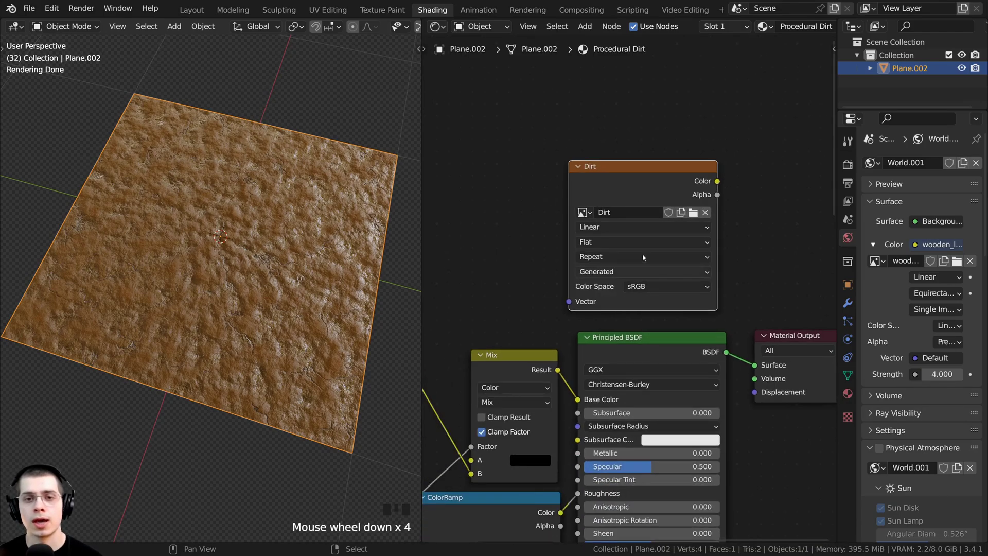
Reposition the Dirt image texture node in the empty space above the Principled BSDF node
left_click_drag(664, 173, 652, 150)
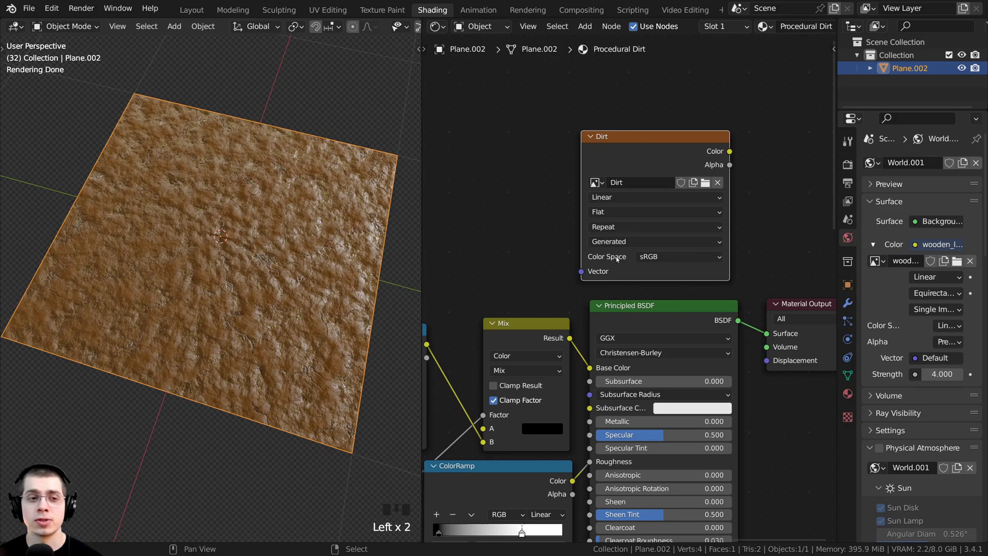
middle_click_drag(335, 203, 349, 200)
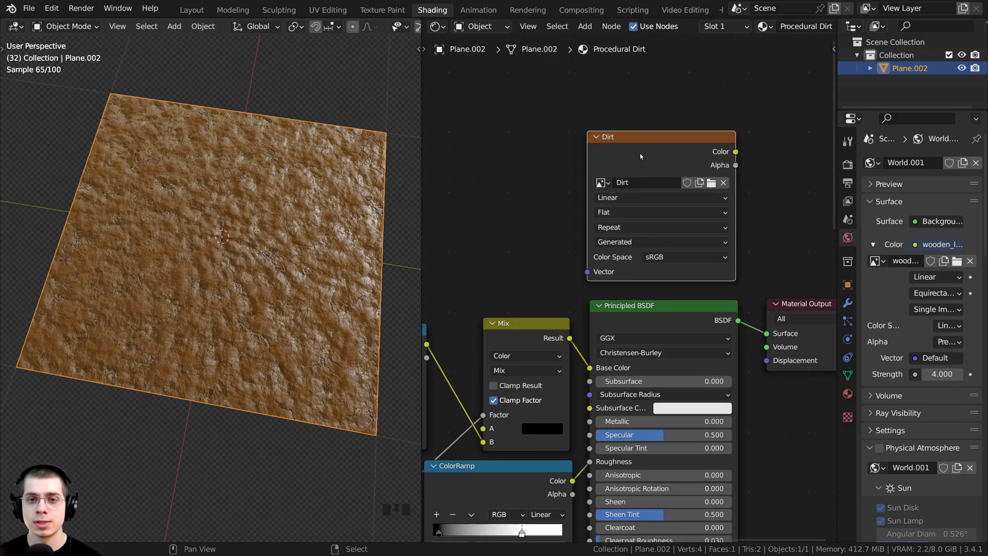
mouse_move(649, 153)
left_mouse_down()
mouse_move(642, 144)
mouse_move(639, 157)
left_mouse_up()
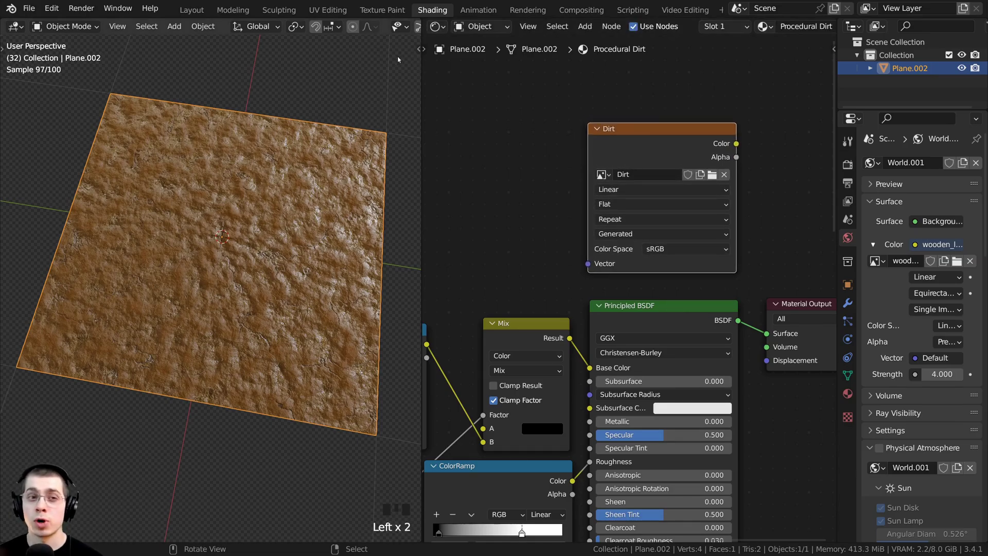
Switch to the UV Editing workspace, select the plane's whole mesh and unwrap it
left_click(327, 10)
key("a")
key("a")
key("a")
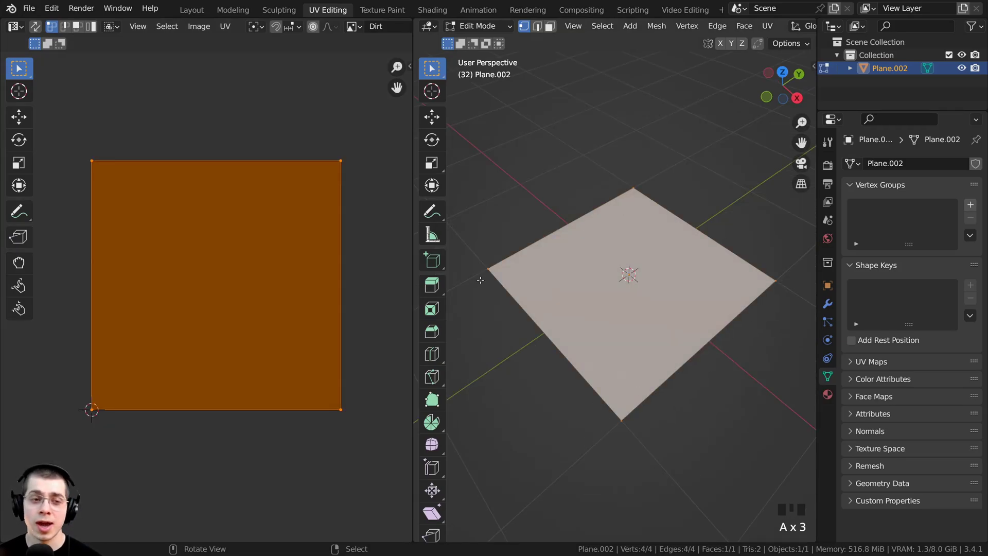
middle_click_drag(615, 280, 600, 280)
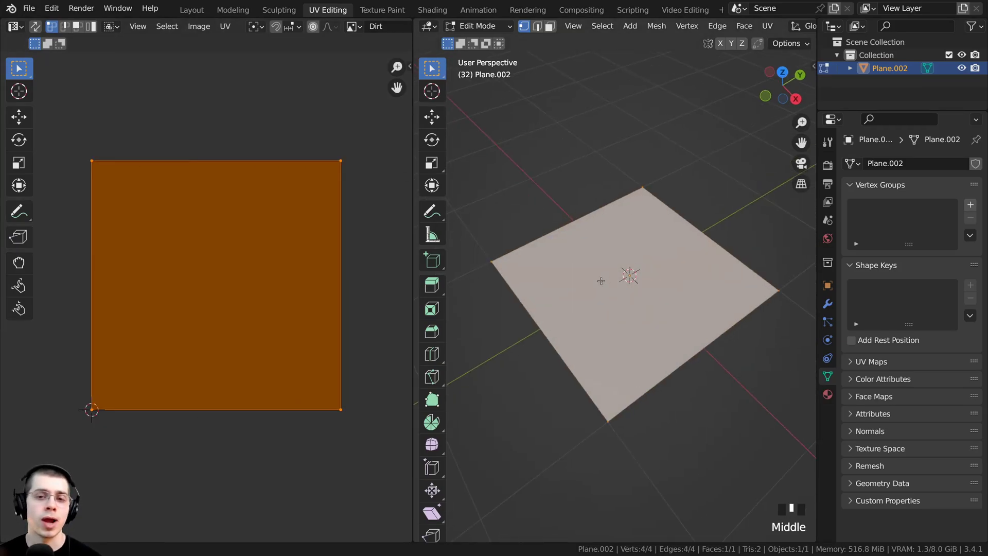
middle_click_drag(587, 224, 593, 228)
key("a")
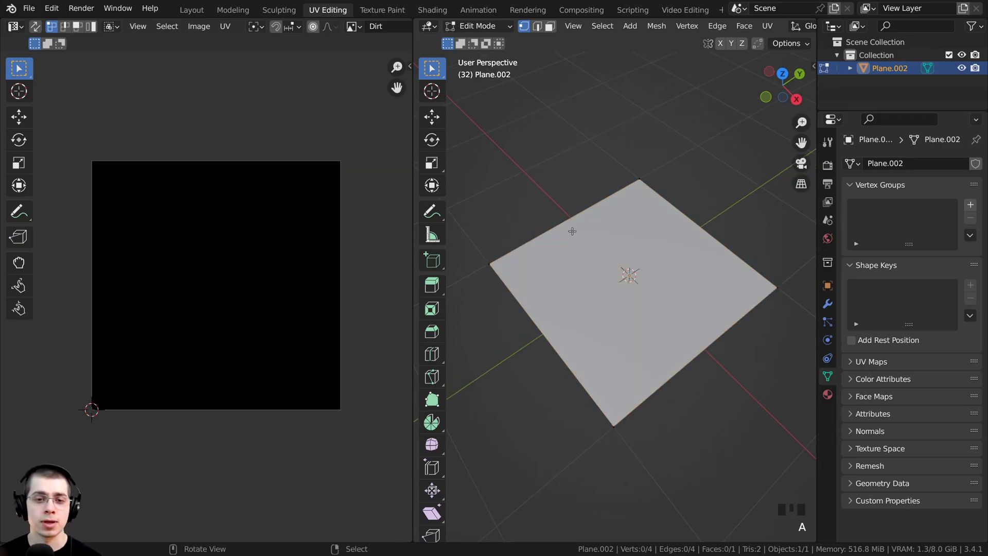
key("a")
key("a")
key("a")
key("a")
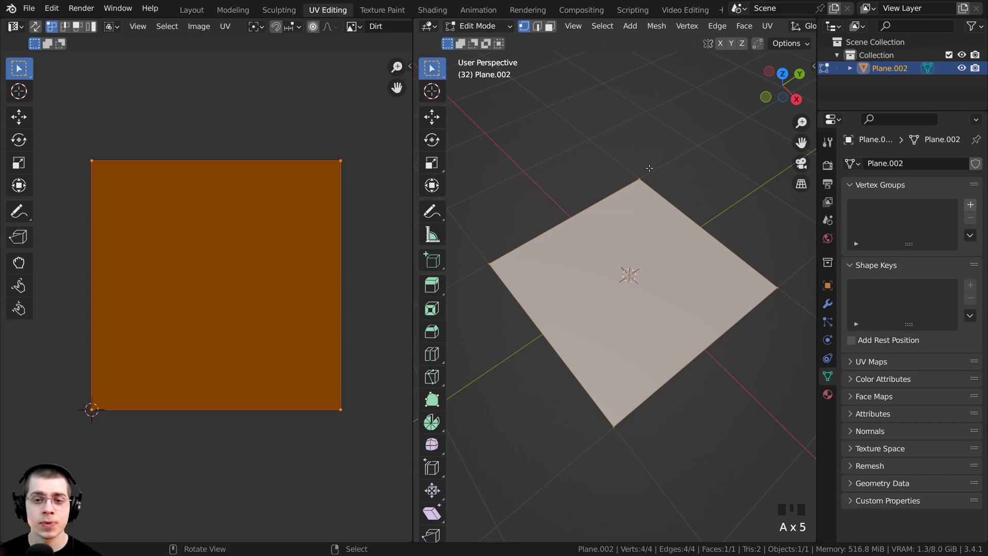
key("u")
left_click(567, 164)
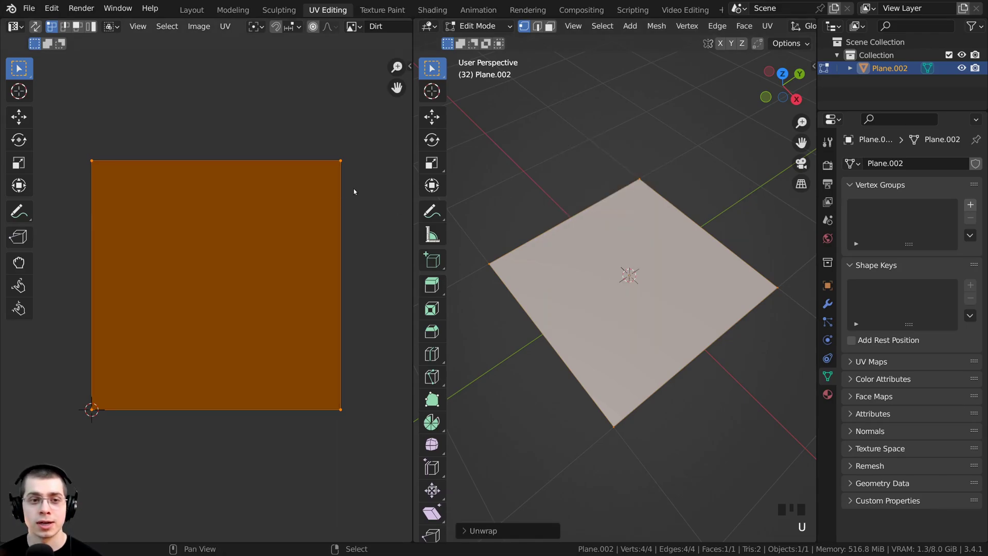
Select the plane's entire UV layout and examine how it covers the Dirt image
key("a")
key("a")
key("a")
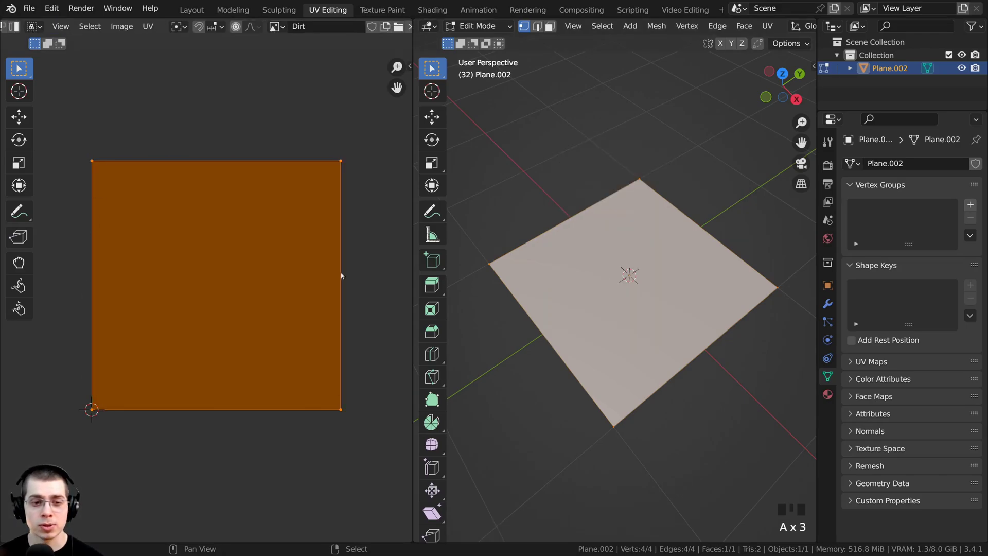
key("a")
key("a")
scroll(381, 135, "up", 1)
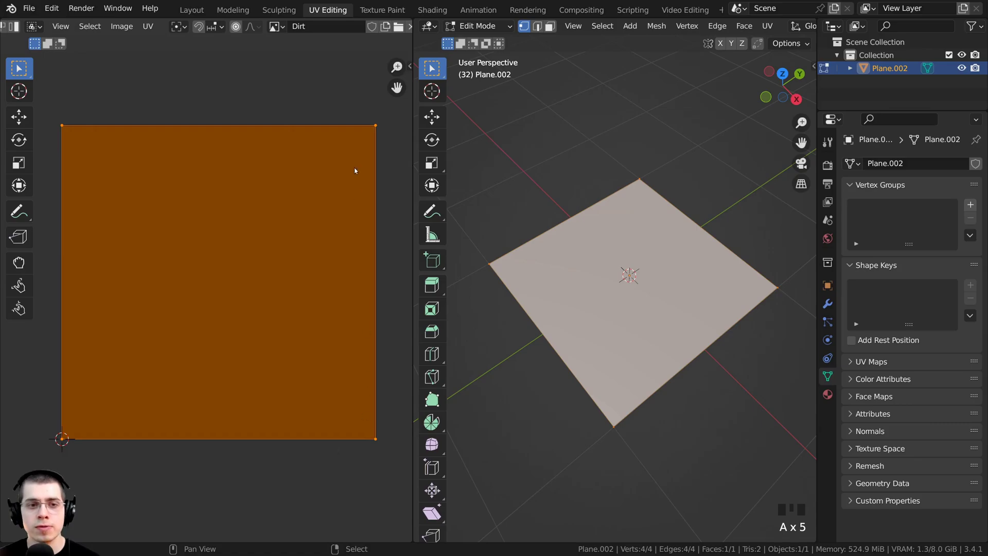
middle_click_drag(587, 345, 600, 341)
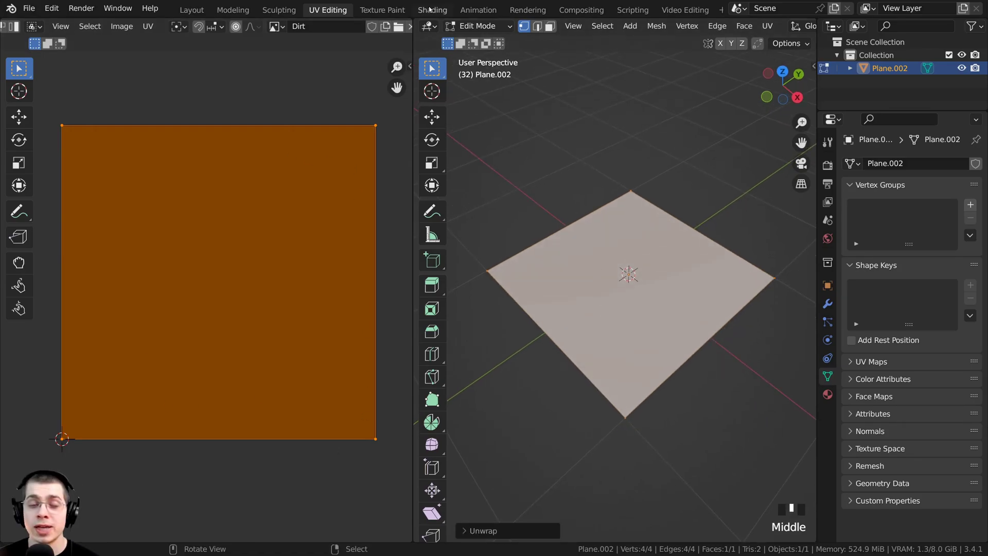
Return to the Shading workspace and widen the Properties editor, keeping the Dirt and Principled BSDF nodes in view
left_click(431, 10)
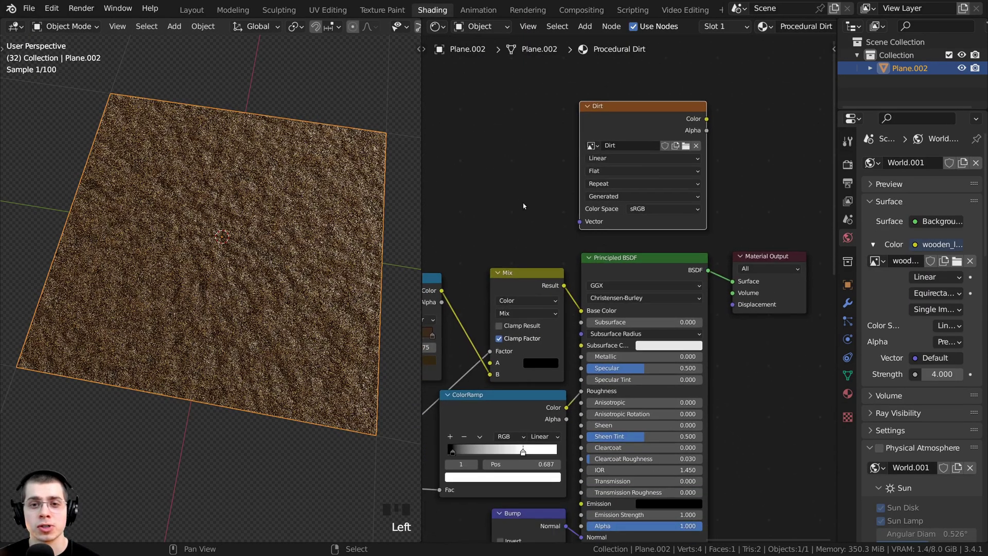
scroll(498, 206, "up", 3)
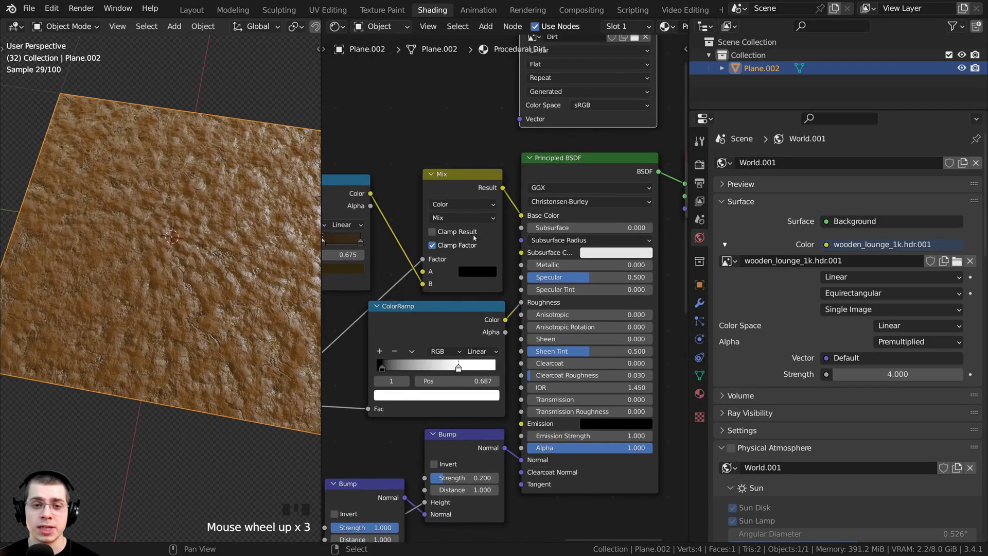
middle_click_drag(498, 206, 532, 239)
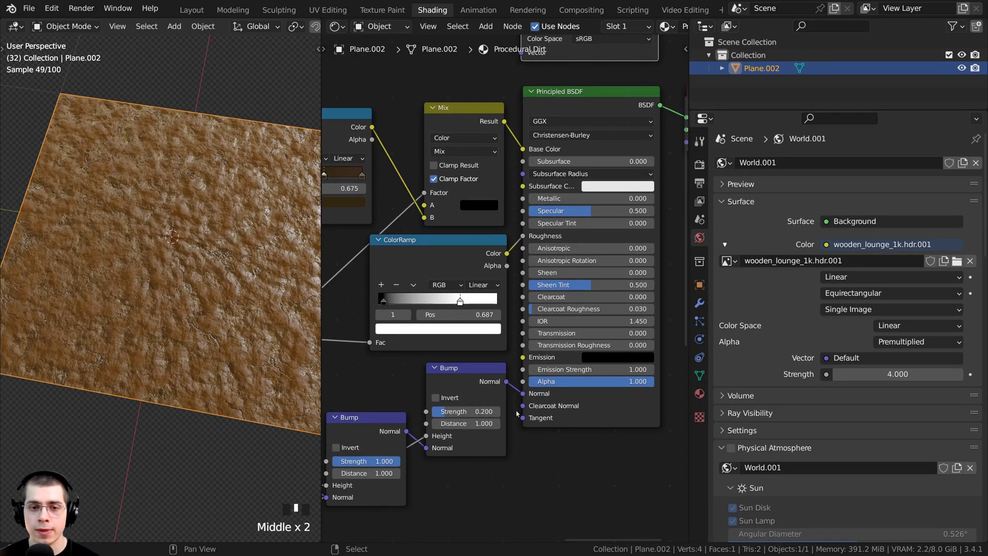
scroll(538, 396, "down", 1)
middle_click_drag(536, 393, 535, 459)
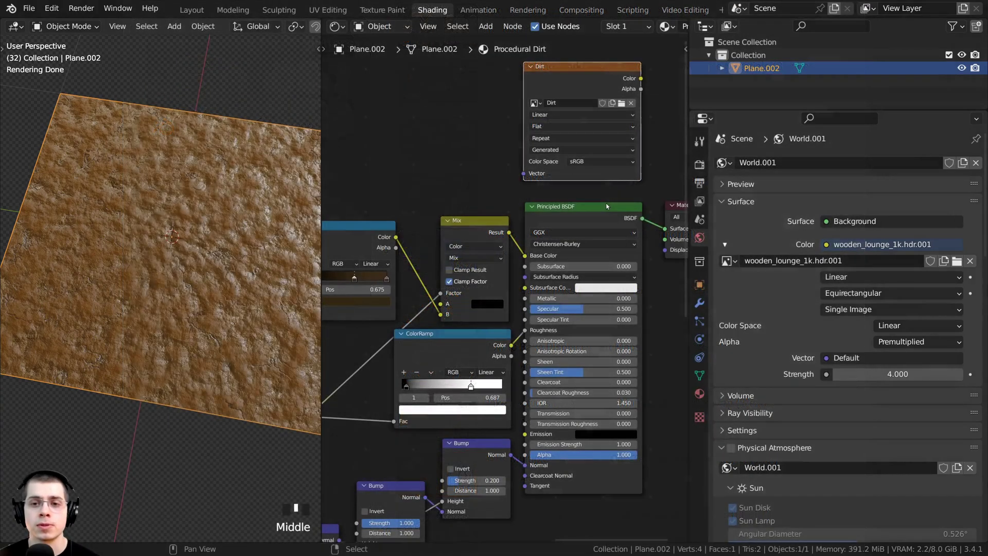
Open the render settings and choose Cycles as the render engine
left_click(699, 164)
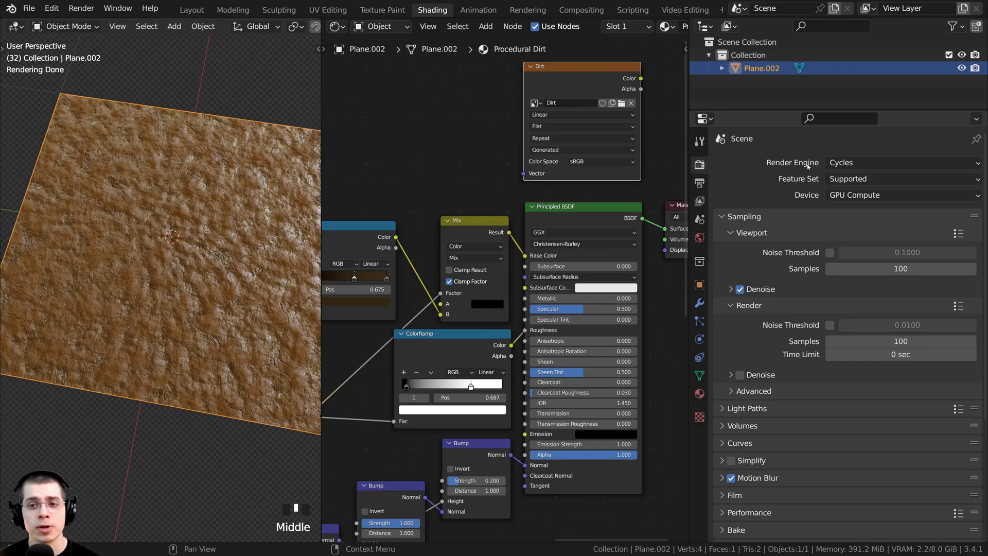
left_click(843, 163)
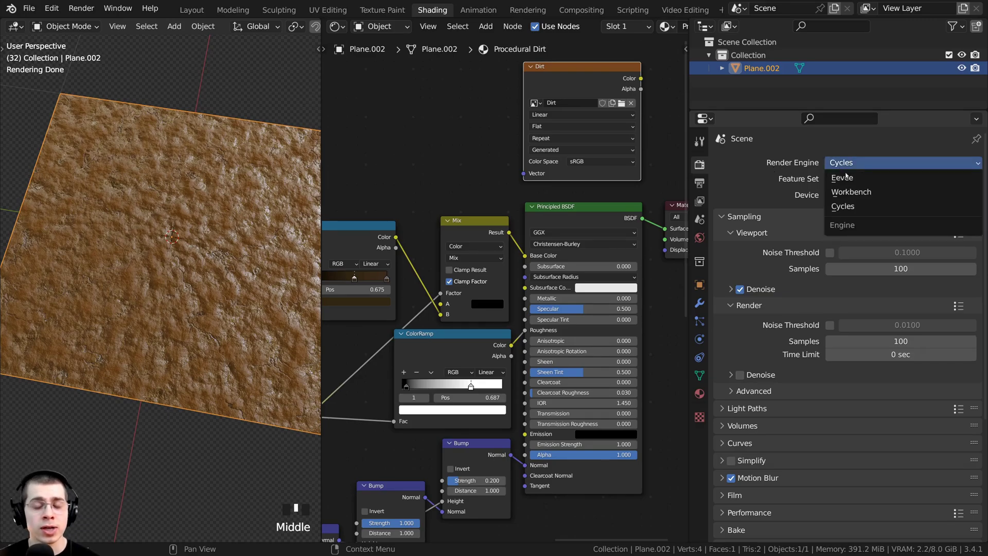
left_click(844, 206)
left_click(844, 163)
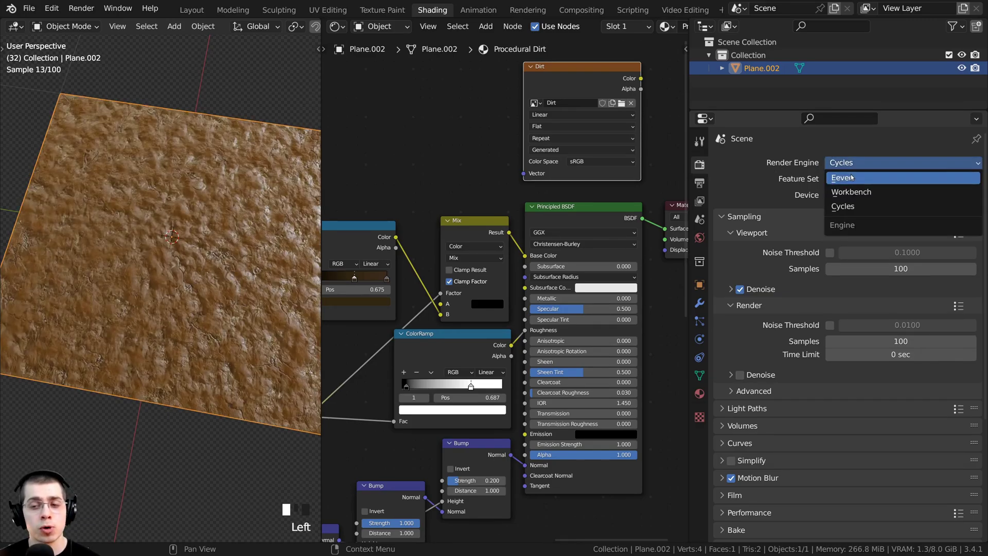
left_click(842, 209)
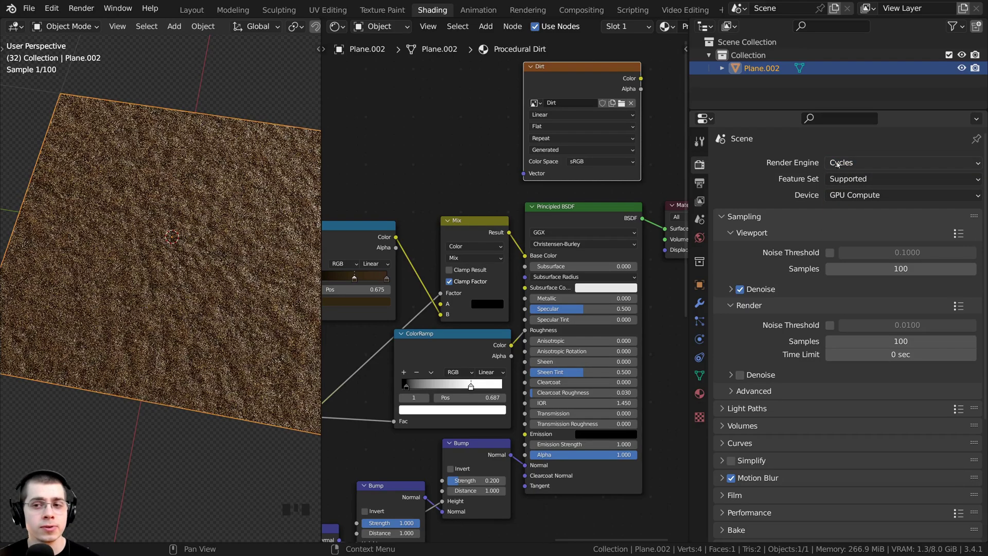
left_click(853, 164)
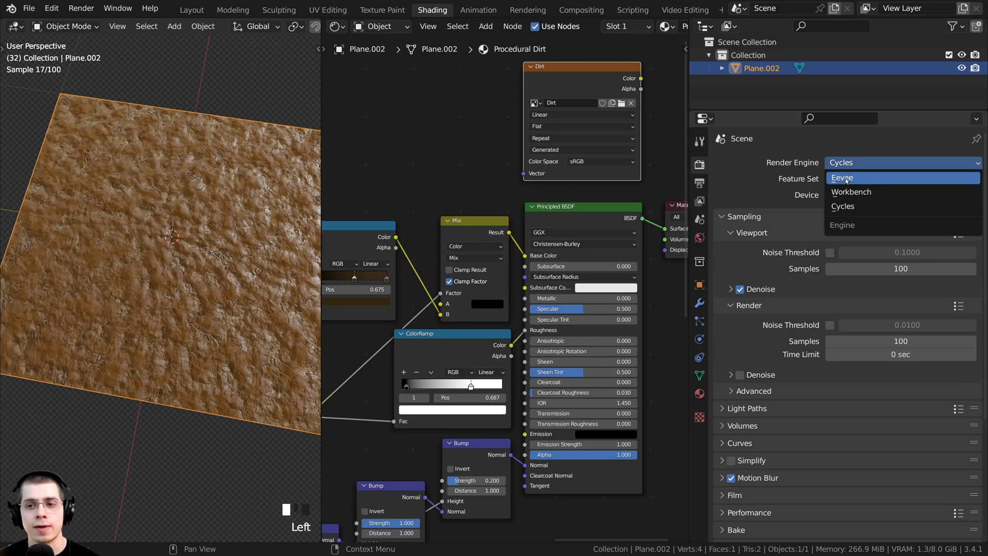
left_click(865, 164)
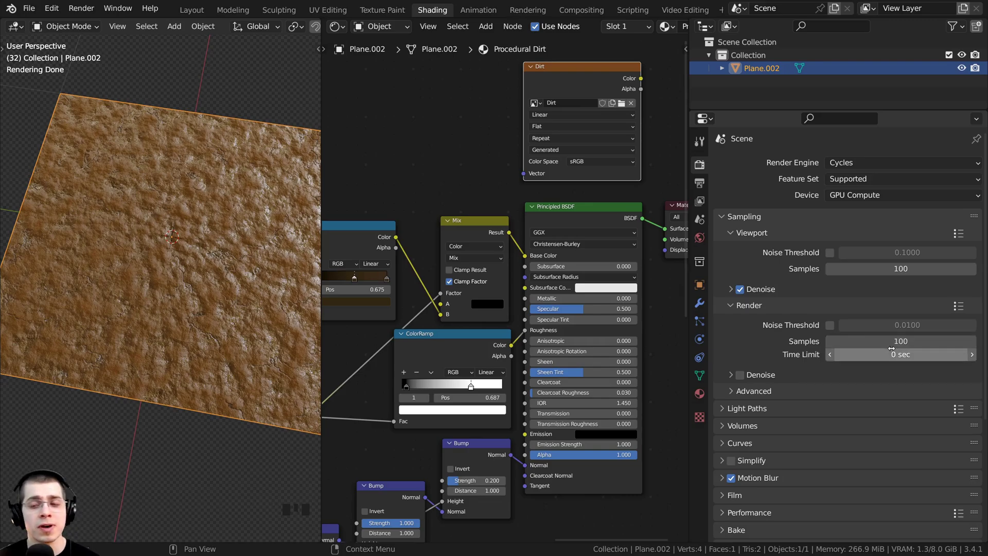
Set the final render Samples to 1 and collapse the Sampling and Color Management settings
left_click_drag(874, 345, 751, 343)
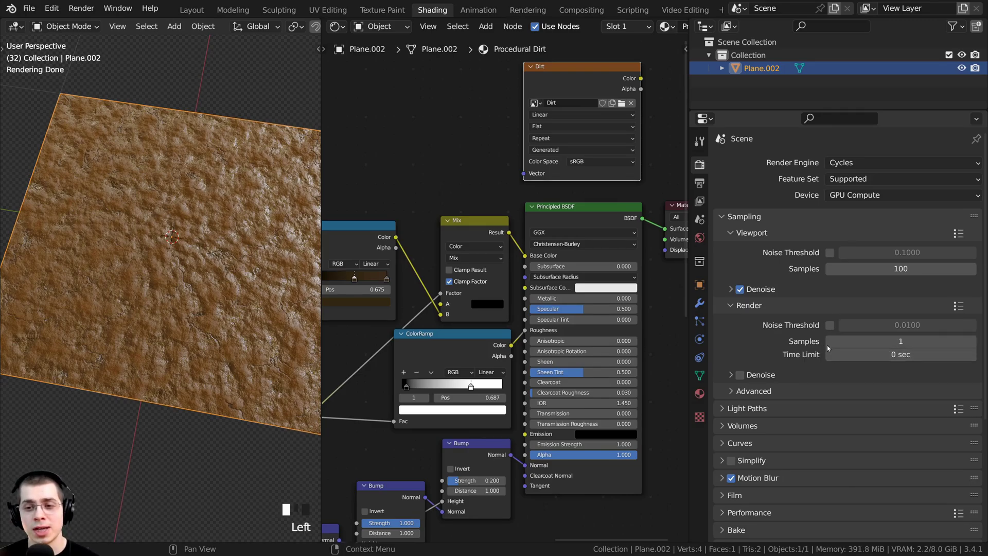
left_click(722, 218)
left_click(725, 409)
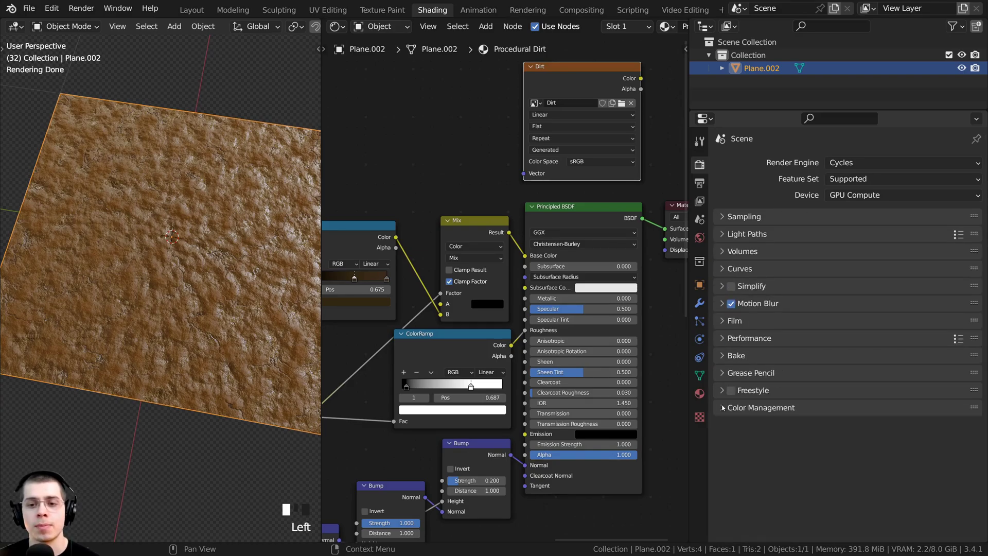
Expand the Bake settings and move them above Sampling in the render settings
left_click(723, 357)
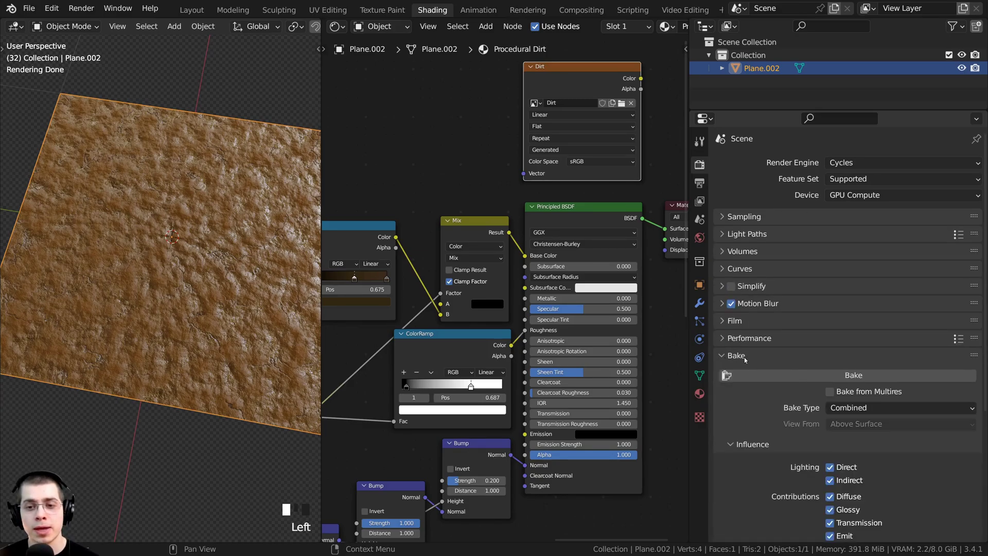
left_click_drag(974, 356, 974, 216)
scroll(838, 276, "down", 1)
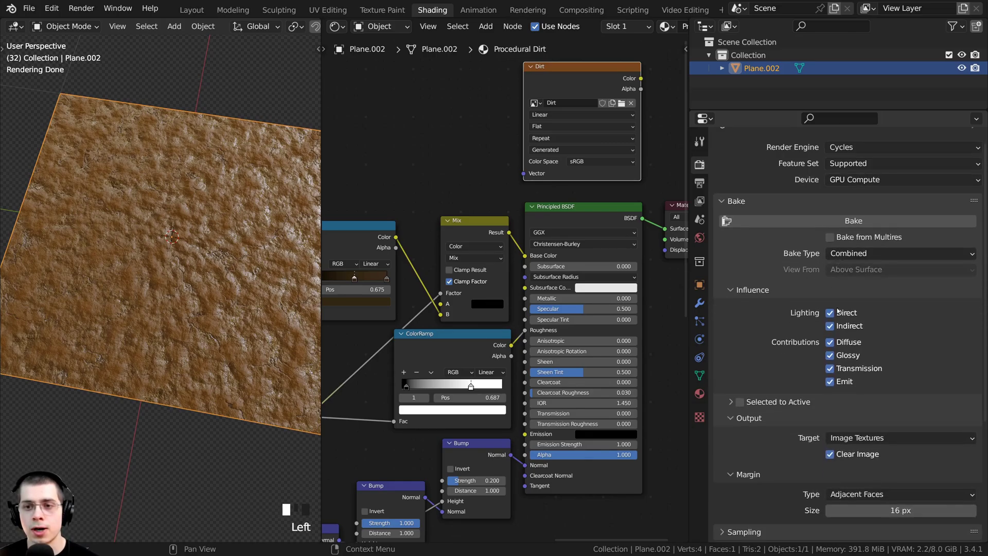
Set the Bake Type to Diffuse and disable the Direct and Indirect contributions, leaving only Color
left_click(842, 256)
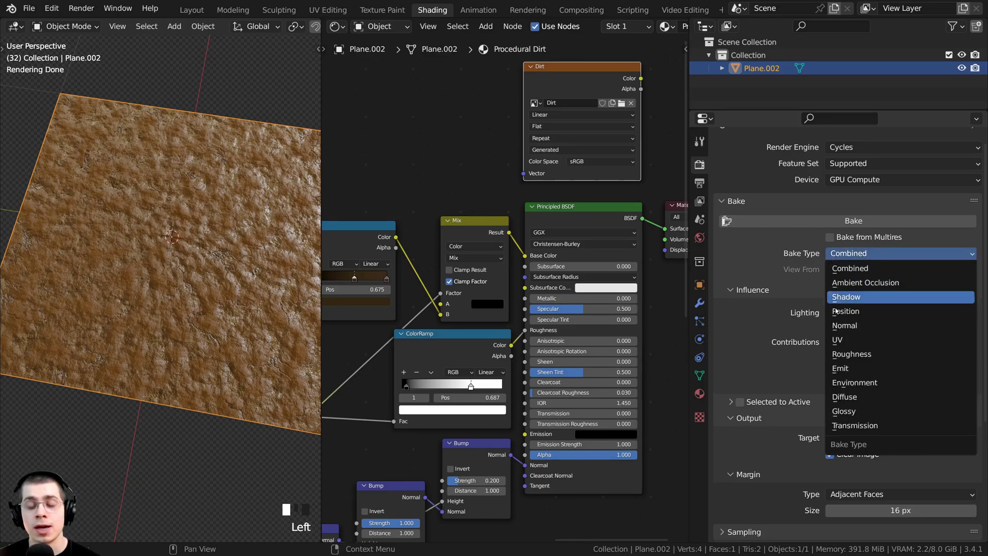
left_click(845, 396)
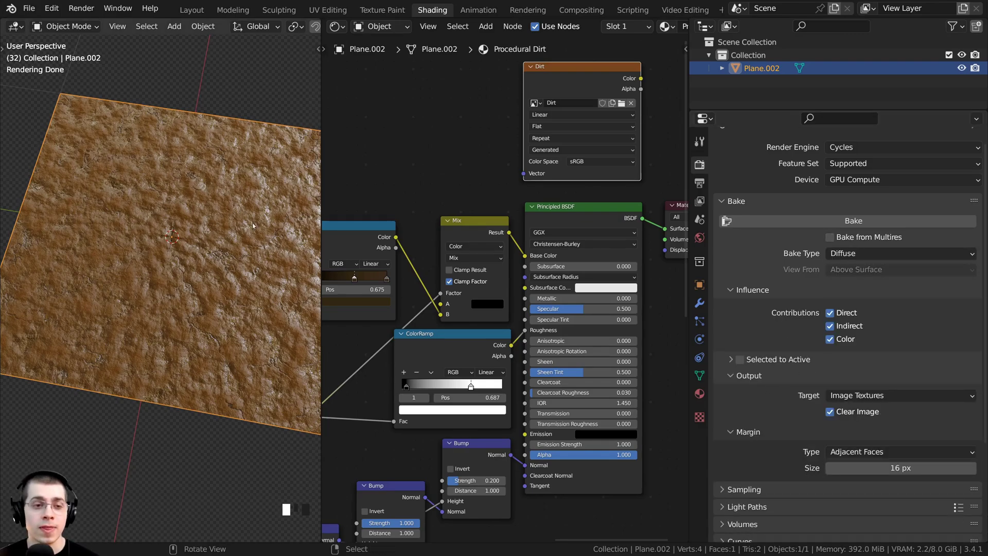
middle_click_drag(242, 201, 424, 230)
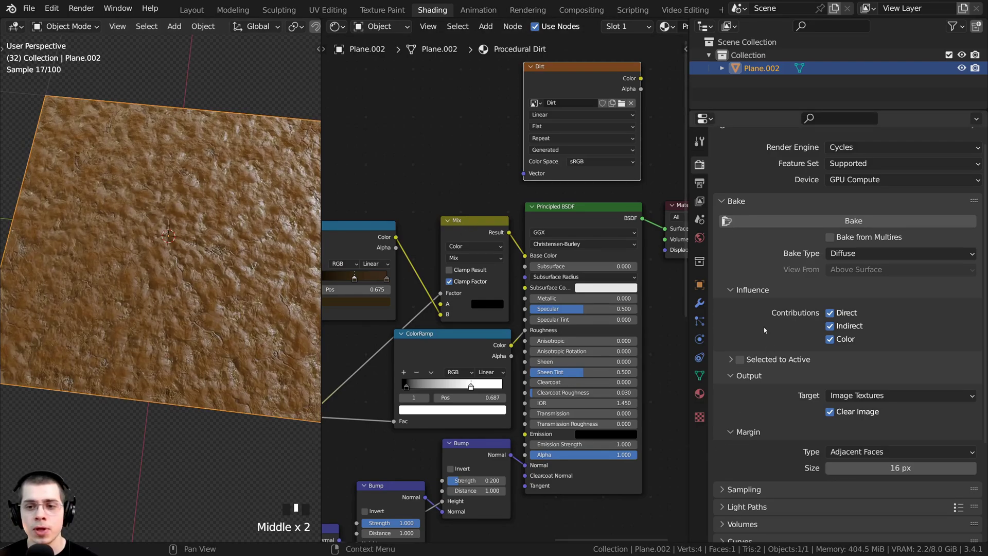
left_click(833, 313)
left_click(832, 326)
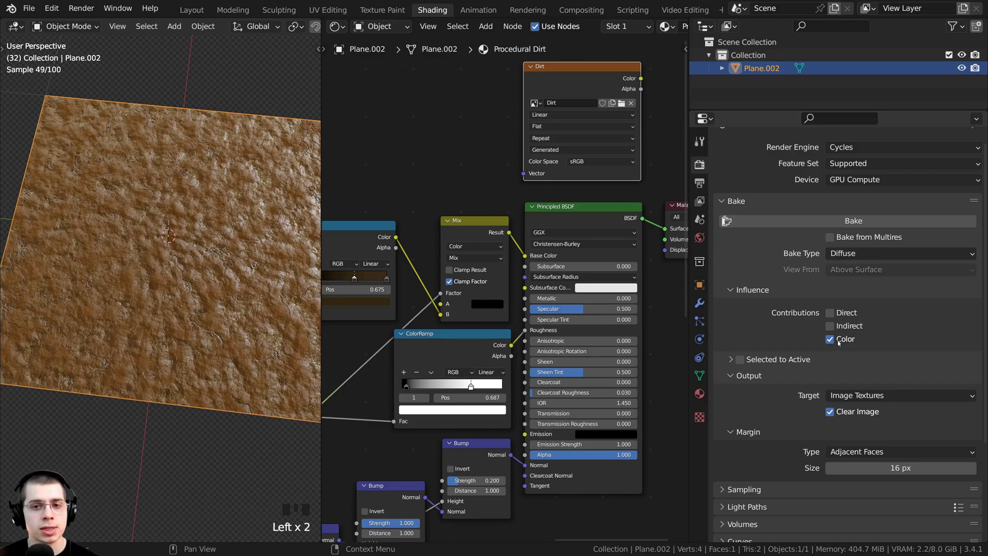
Bake the plane's diffuse color to the selected Dirt image texture
middle_click_drag(191, 242, 204, 237)
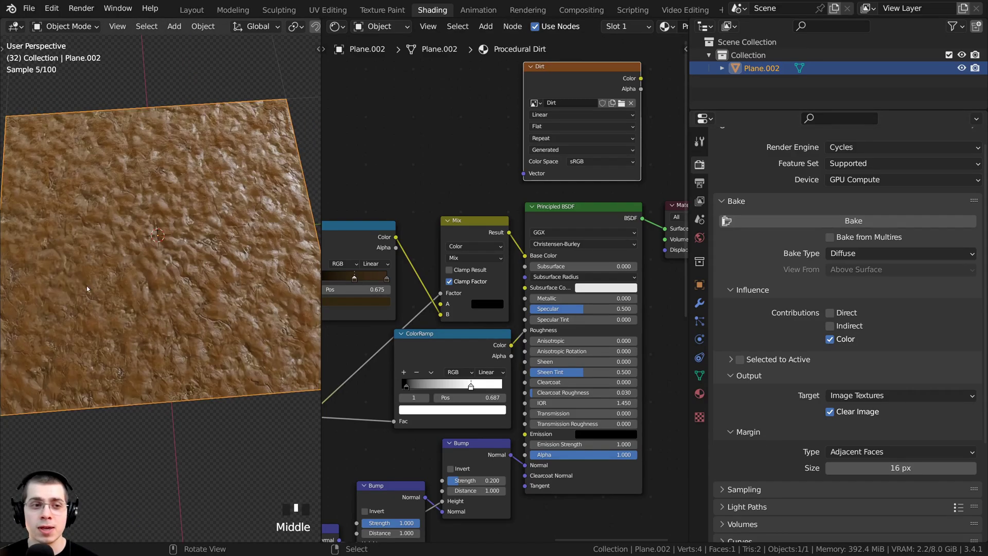
right_click(212, 223)
scroll(477, 170, "down", 1)
scroll(476, 170, "up", 3)
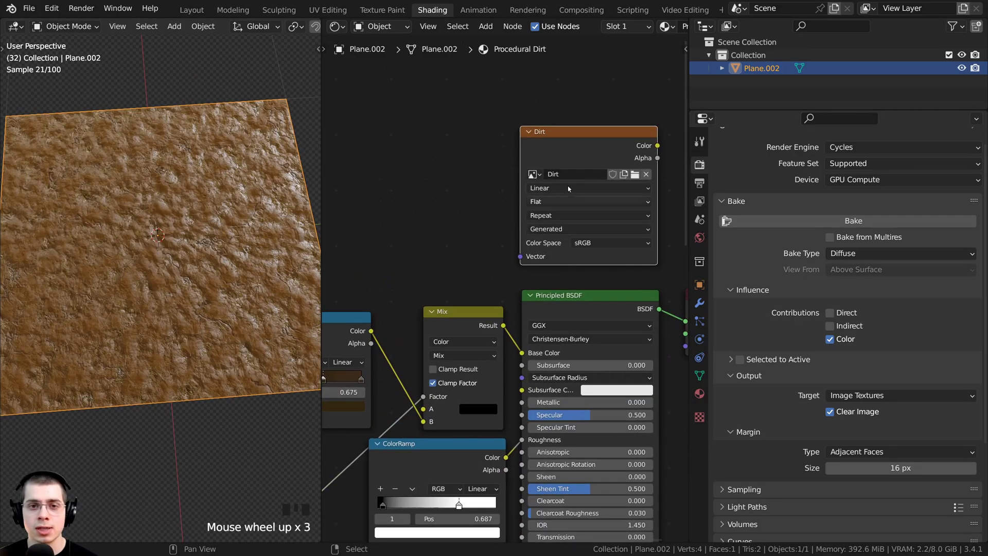
scroll(476, 170, "up", 2)
mouse_move(551, 172)
left_mouse_down()
mouse_move(525, 168)
mouse_move(553, 178)
left_mouse_up()
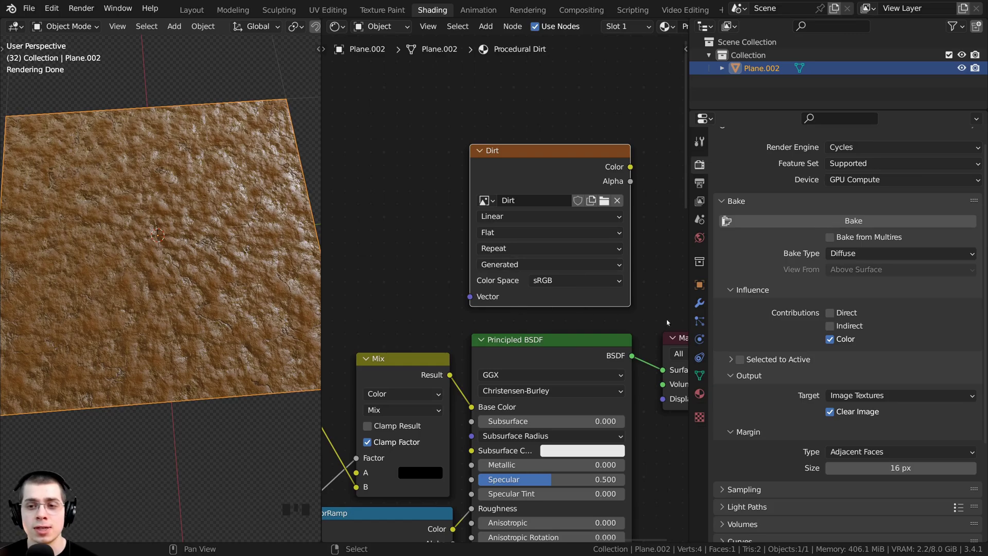
left_click(741, 221)
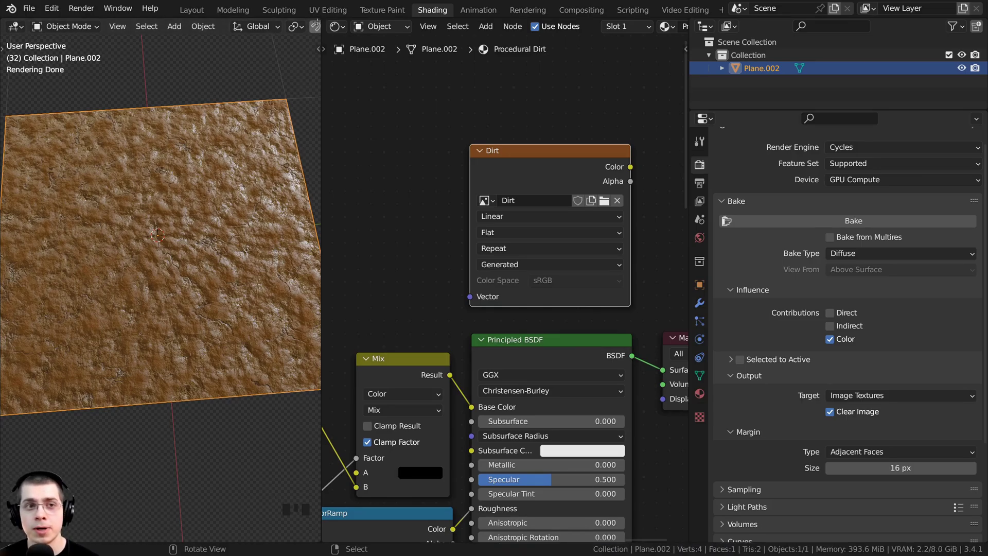
Split the 3D viewport horizontally, turn the upper area into an Image Editor and display the Dirt image in it
left_click_drag(316, 24, 316, 326)
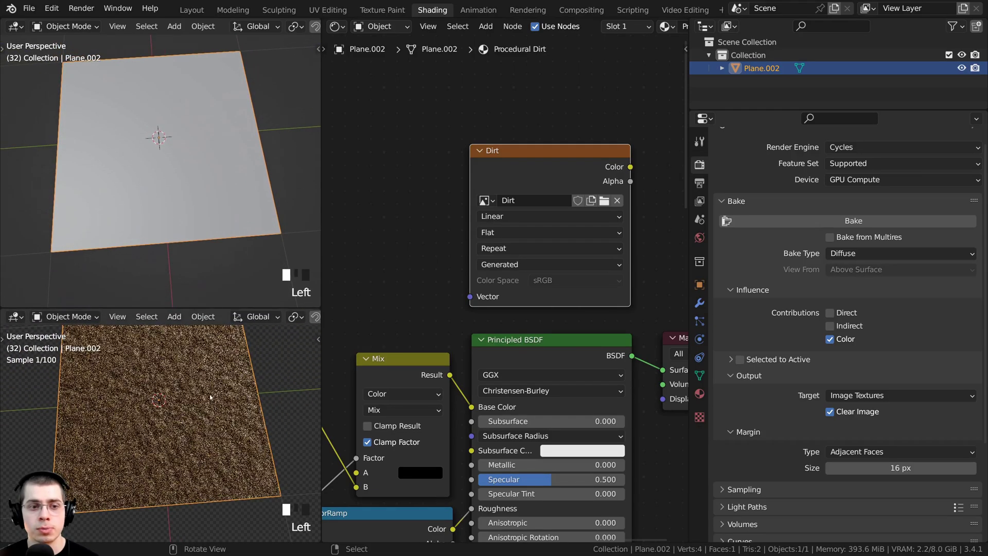
left_click(15, 28)
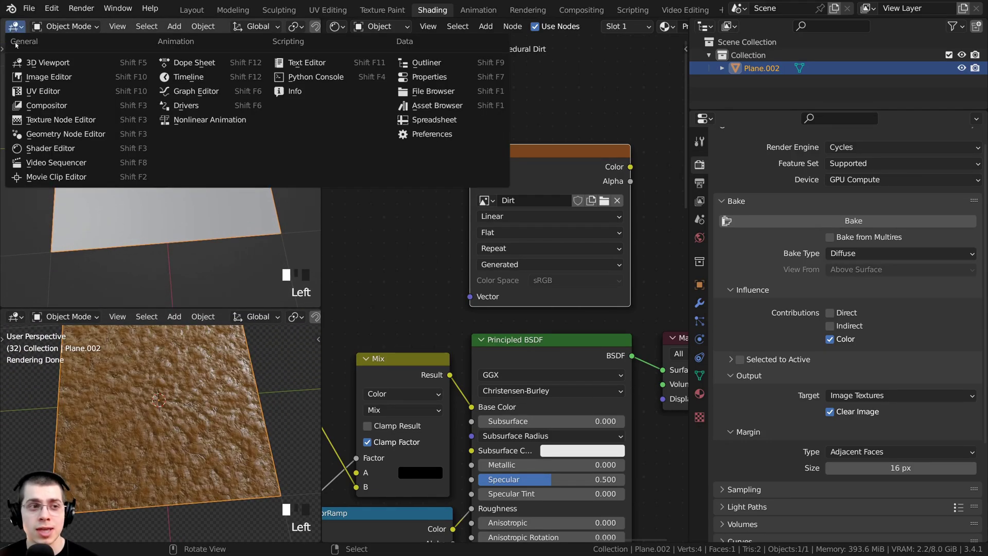
left_click(39, 78)
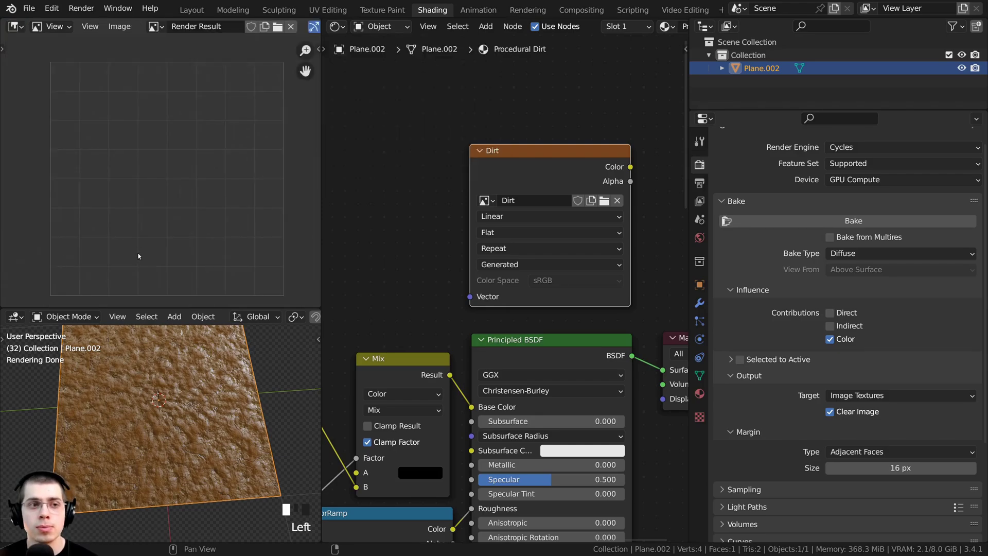
left_click(153, 27)
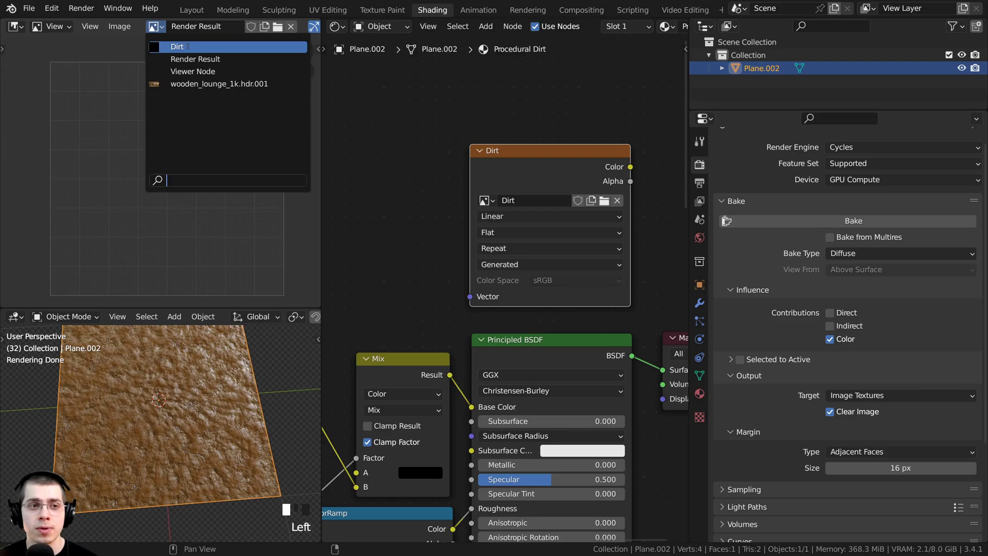
left_click(180, 48)
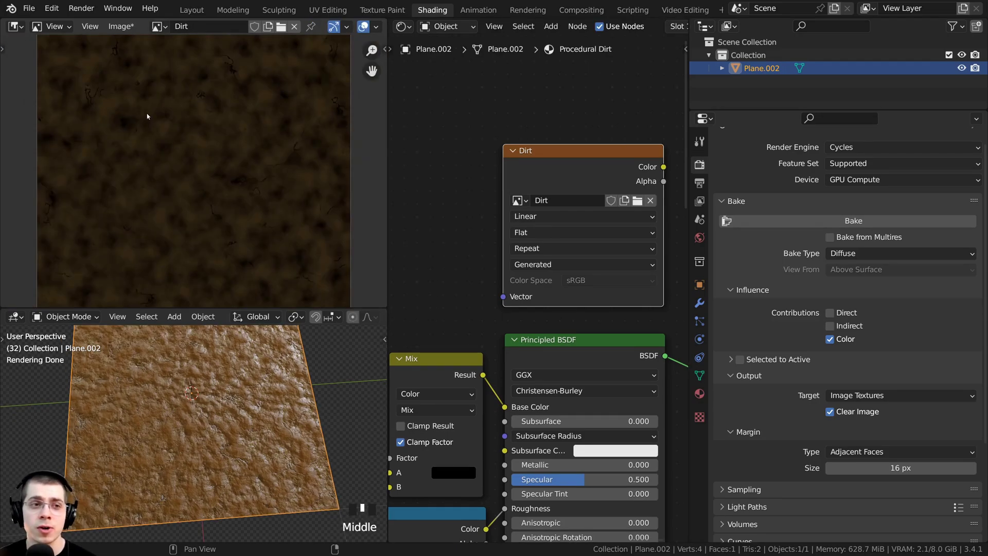
Save the baked color image as Dirt Color.png in the Tutorial folder
left_click(118, 27)
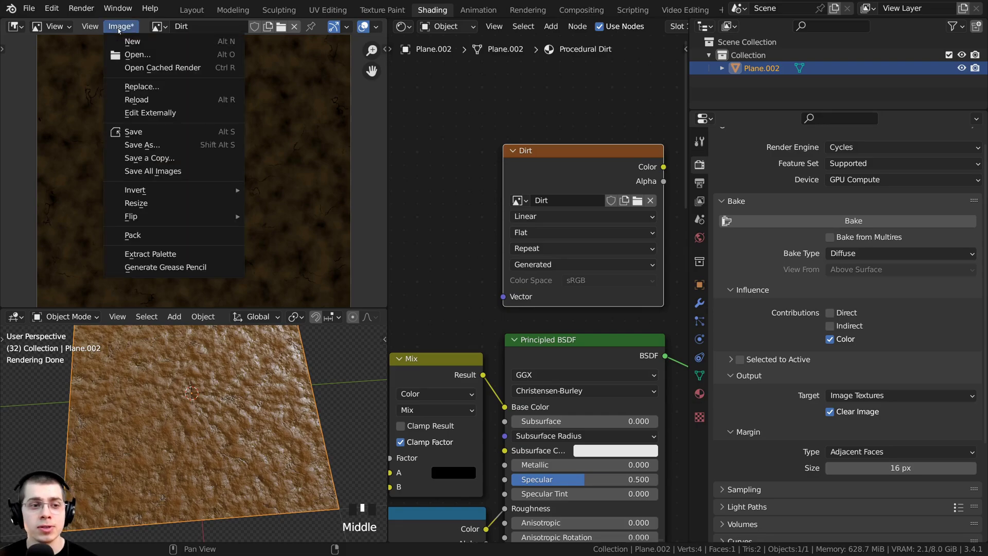
left_click(155, 145)
key("Right")
type("C")
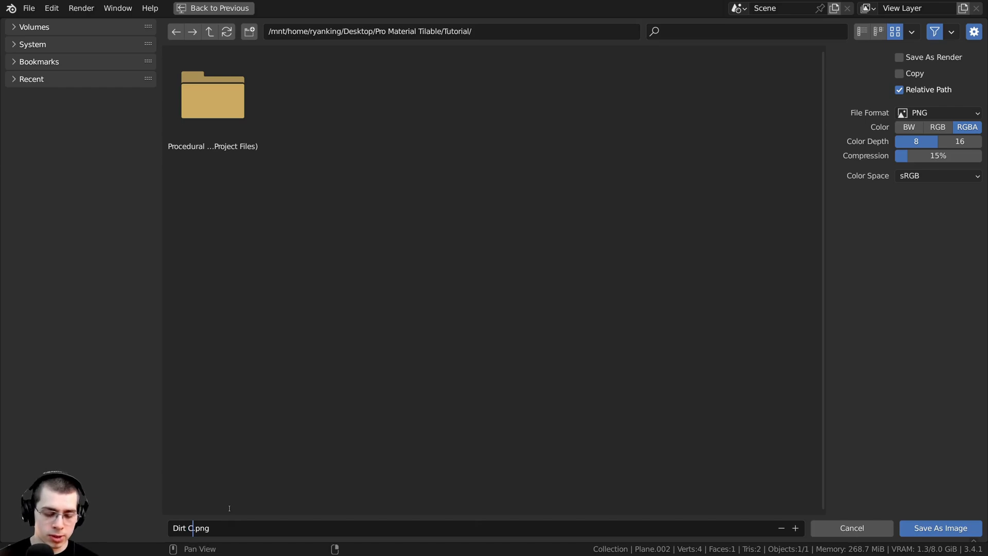
type("olor")
key("Return")
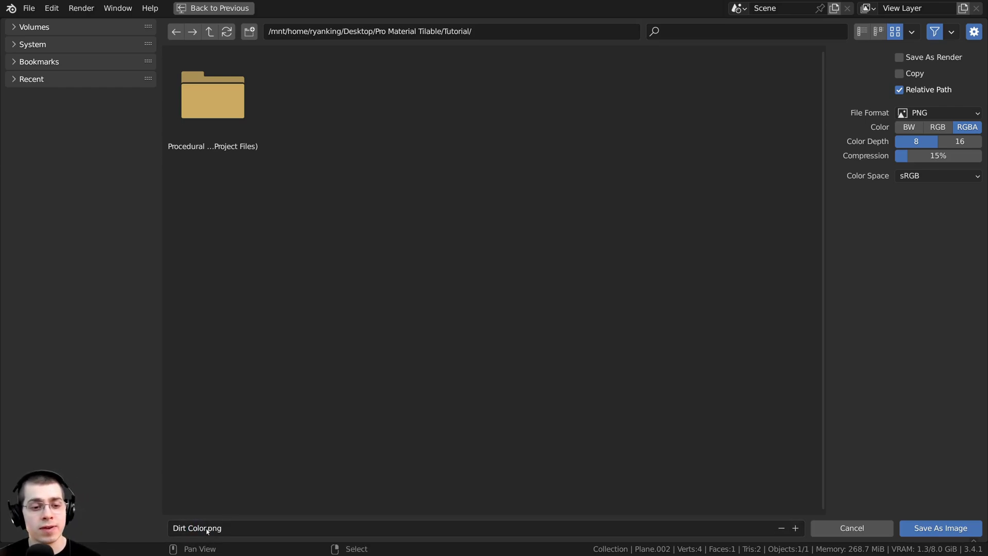
left_click(950, 528)
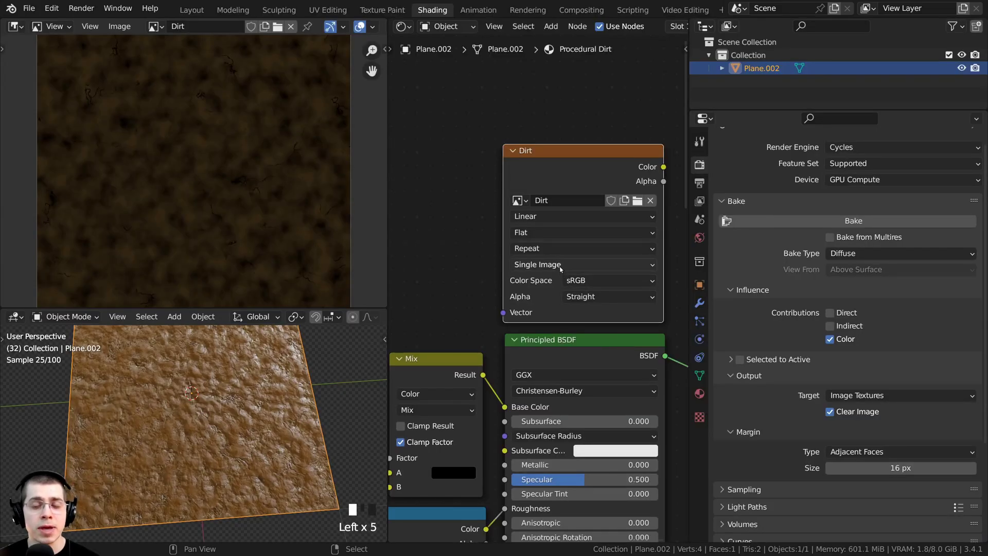
Set the Bake Type to Roughness and shift the Dirt image node slightly above the Principled BSDF
middle_click_drag(558, 280, 530, 245)
left_click(832, 254)
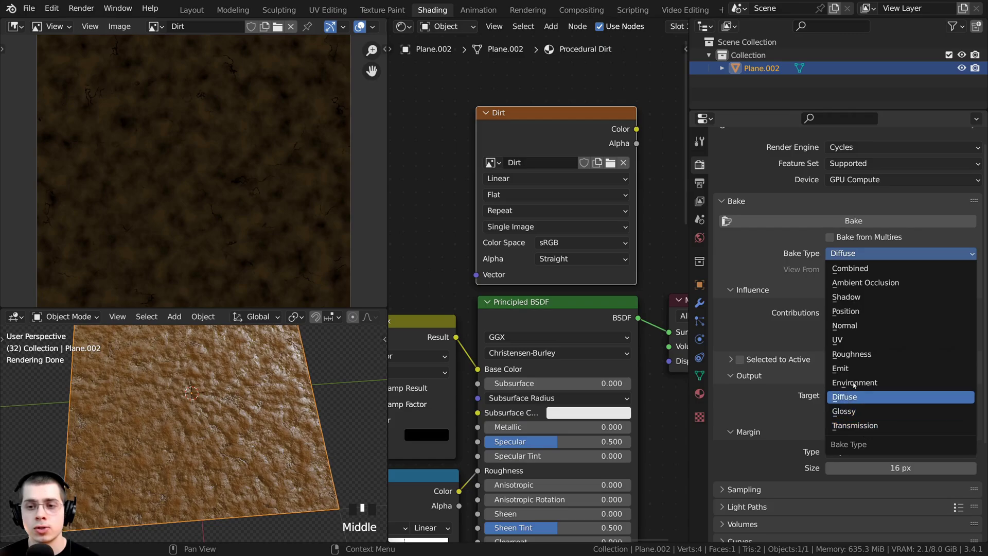
left_click(849, 354)
left_click_drag(605, 223, 601, 210)
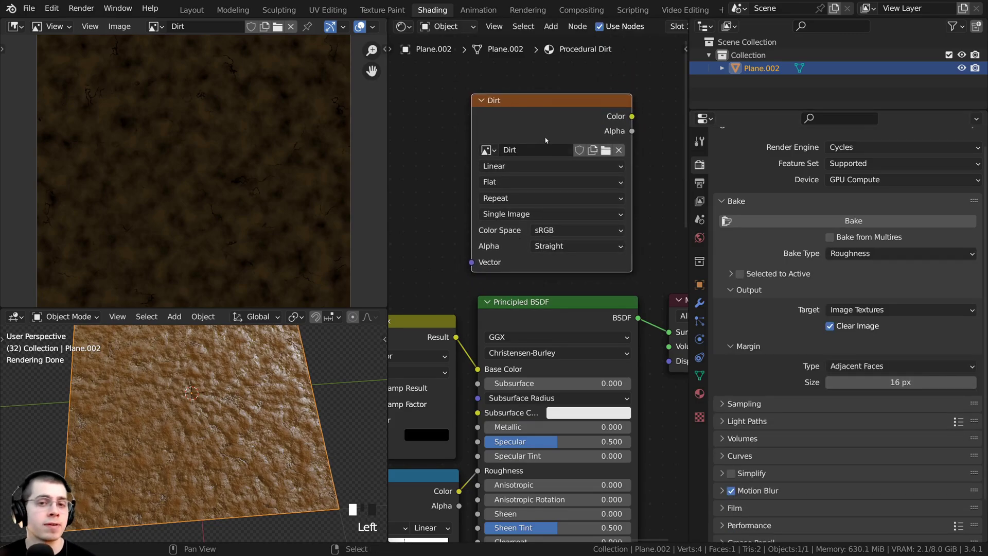
left_click_drag(550, 132, 552, 136)
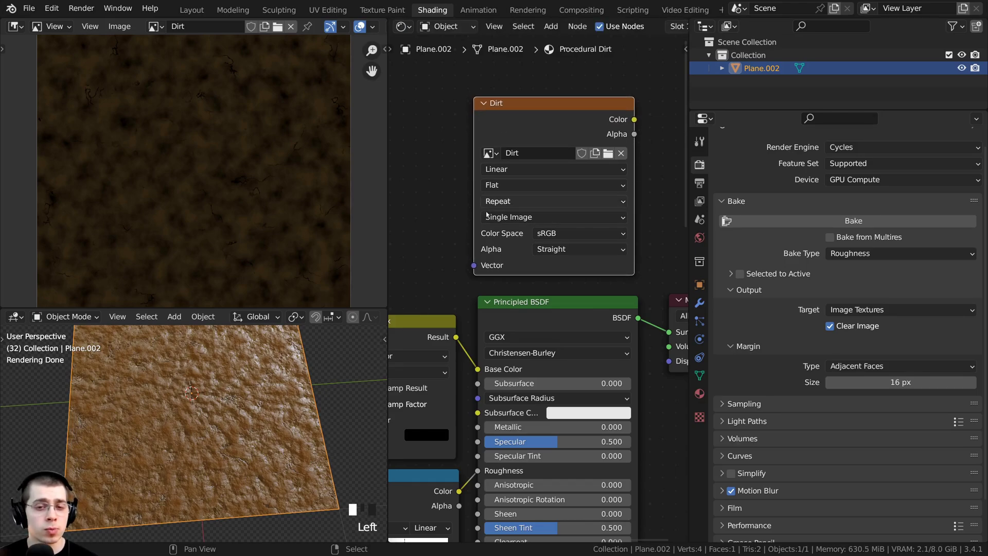
Set the Dirt image node's Color Space to Non-Color
left_click(560, 237)
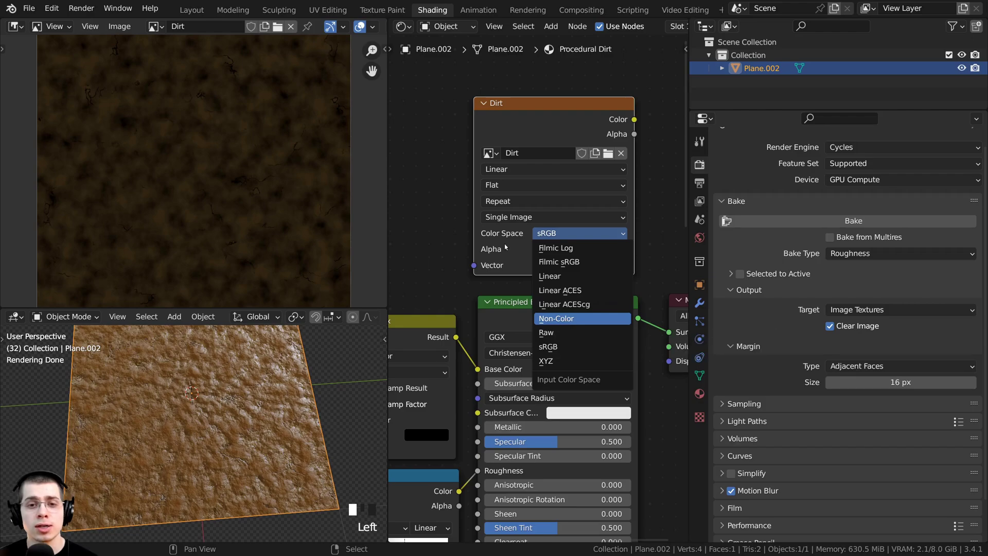
left_click(566, 319)
left_click(556, 235)
left_click(556, 234)
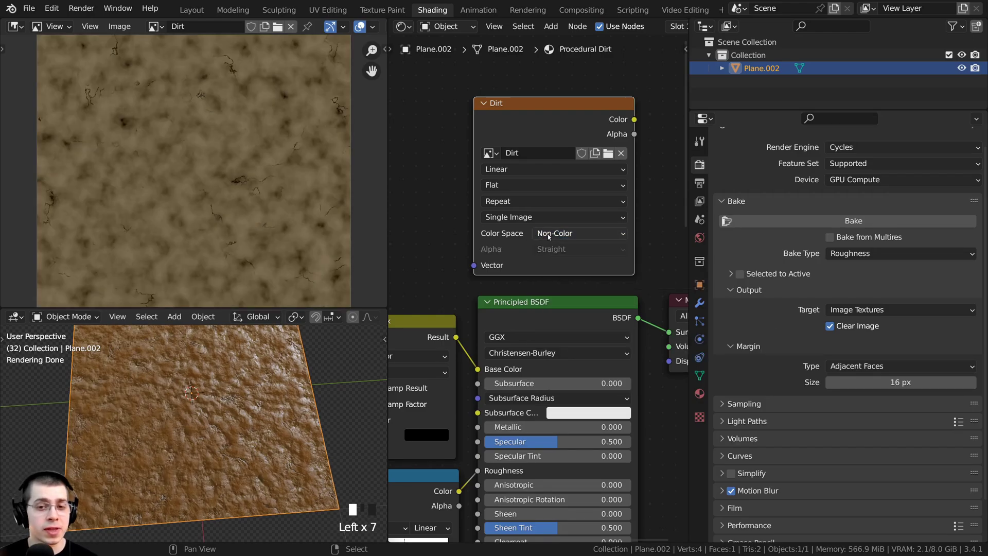
left_click(559, 234)
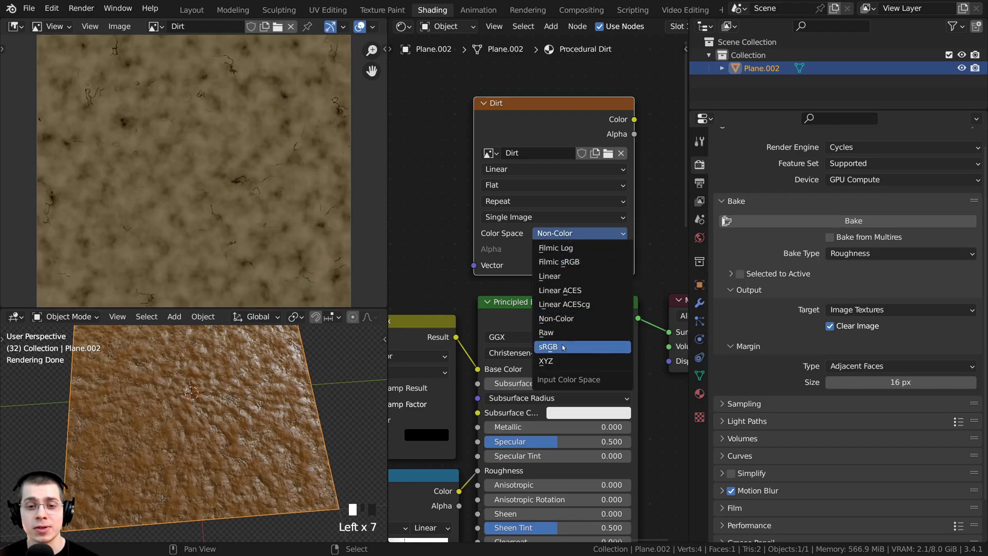
Examine the Principled BSDF's Base Color, Roughness and Normal inputs and the Dirt node's Color Space options
middle_click_drag(482, 350, 548, 270)
scroll(548, 270, "up", 1)
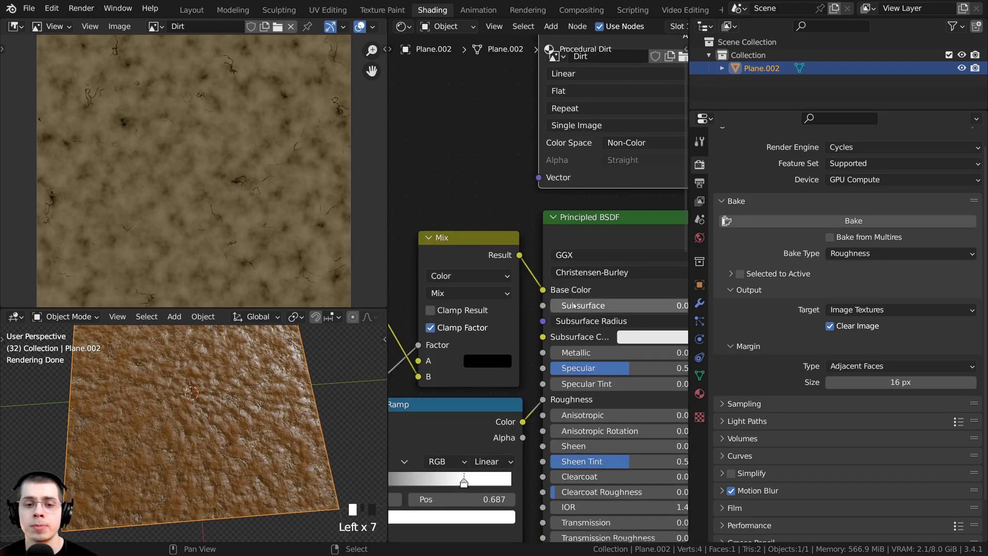
scroll(591, 303, "down", 1)
middle_click_drag(591, 303, 557, 187)
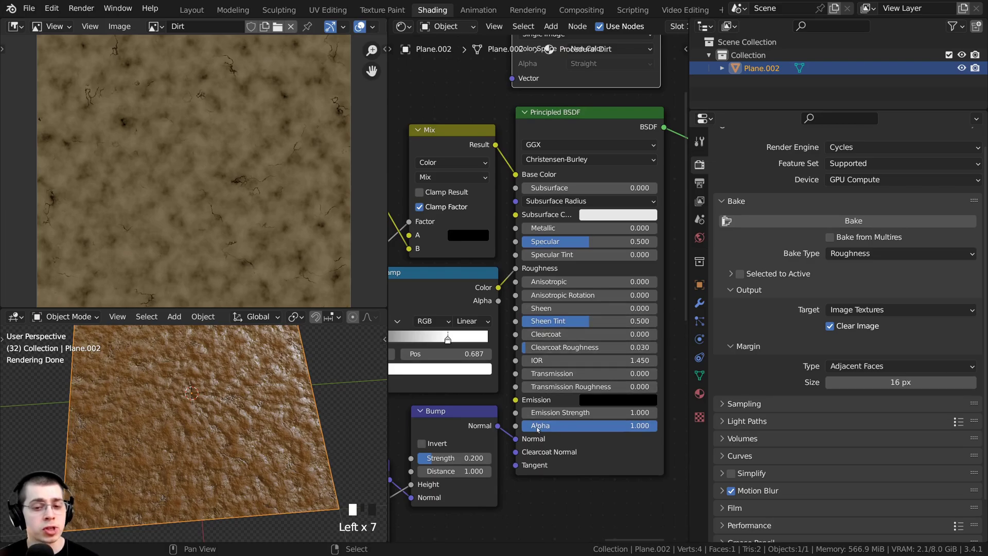
scroll(517, 298, "up", 1)
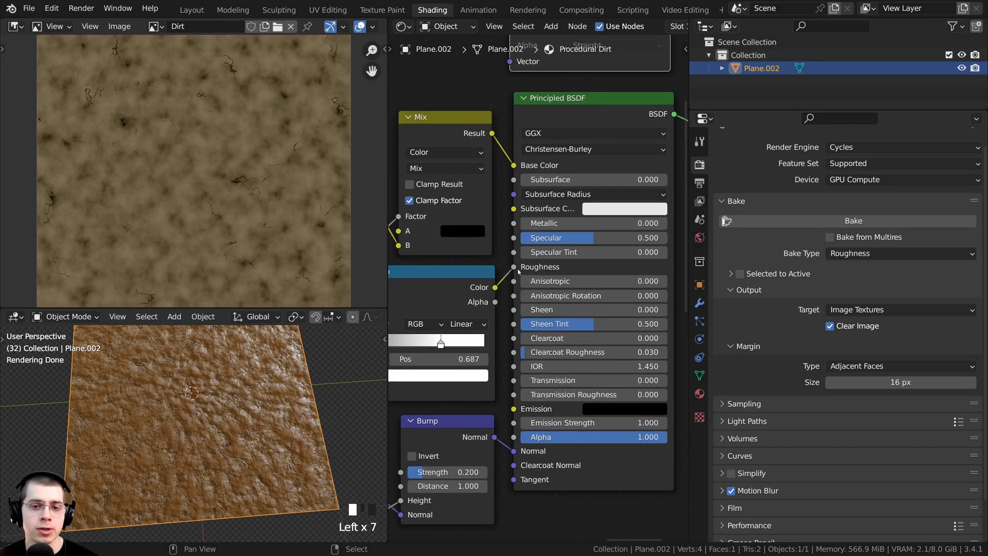
middle_click_drag(573, 86, 547, 237)
scroll(548, 237, "up", 1)
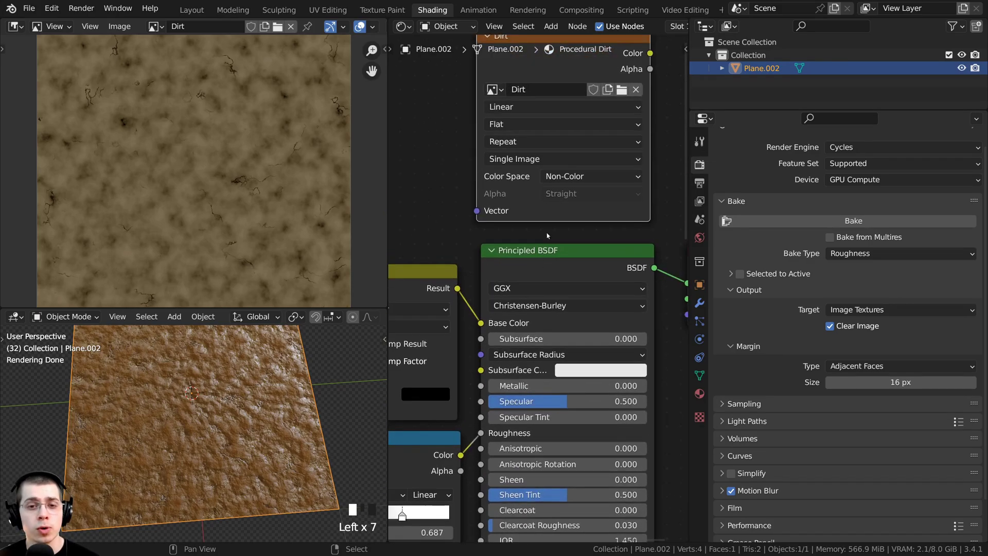
left_click(570, 177)
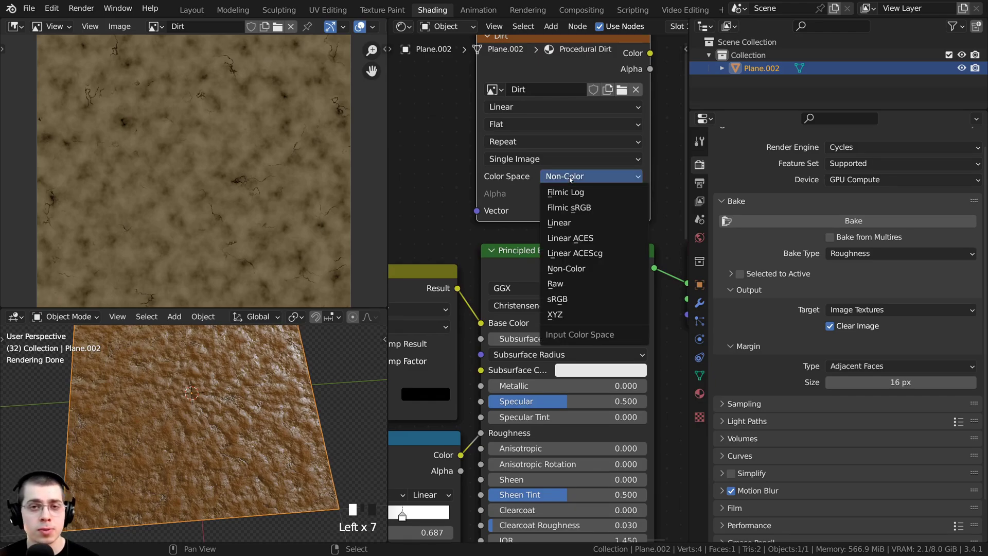
left_click(575, 177)
Widen the node editor and bake the plane's roughness to the Dirt image
scroll(671, 187, "down", 1)
left_click_drag(689, 183, 731, 196)
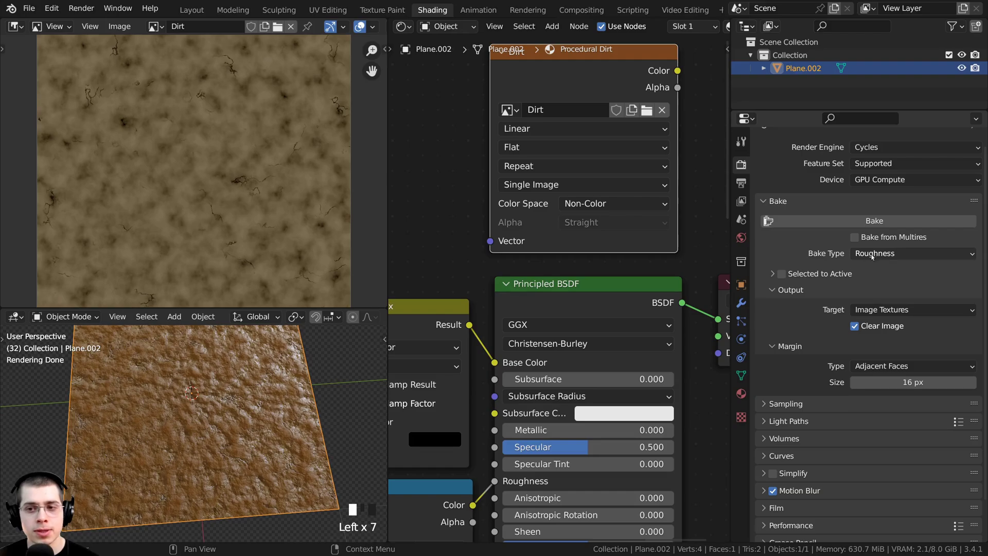
scroll(142, 391, "down", 1)
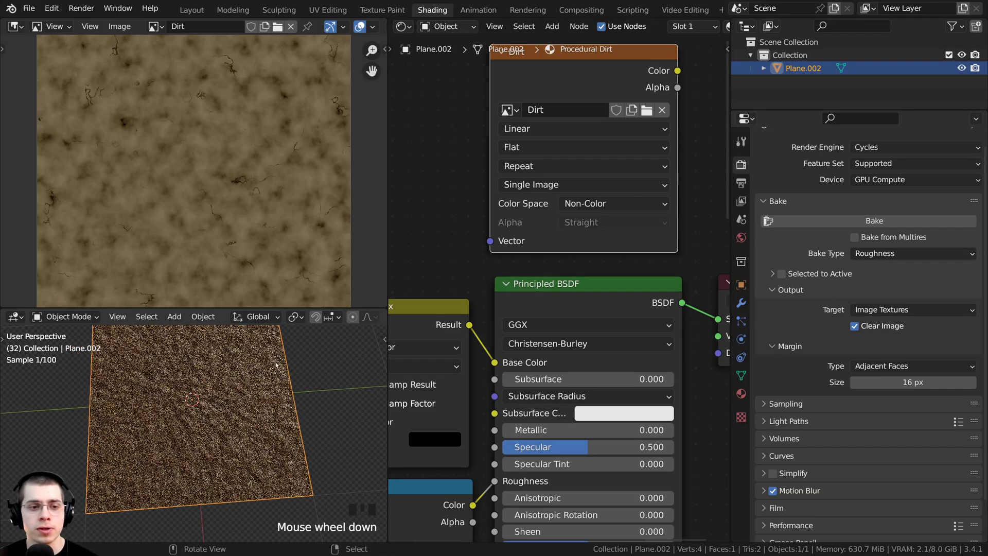
right_click(142, 391)
scroll(578, 133, "down", 1)
middle_click_drag(574, 130, 568, 210)
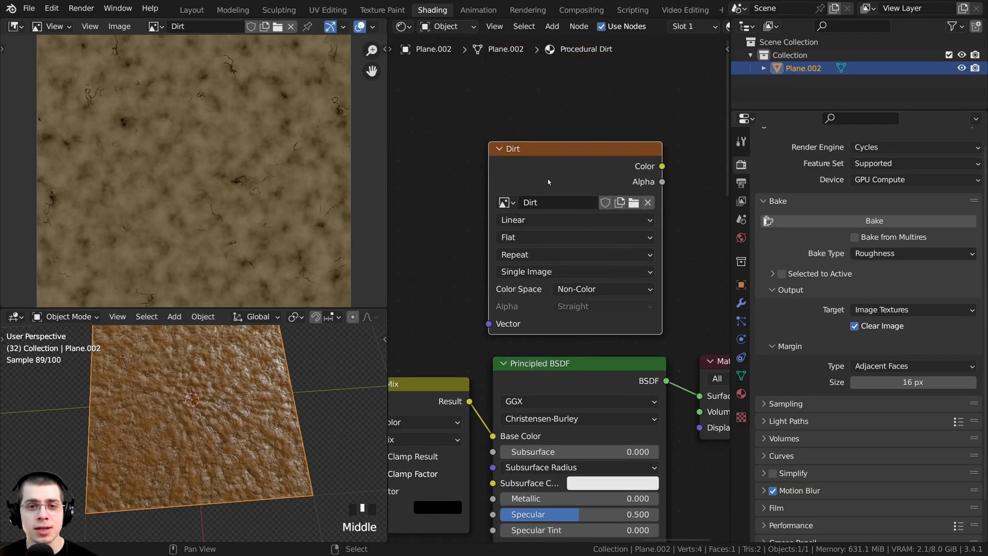
left_click_drag(549, 182, 557, 181)
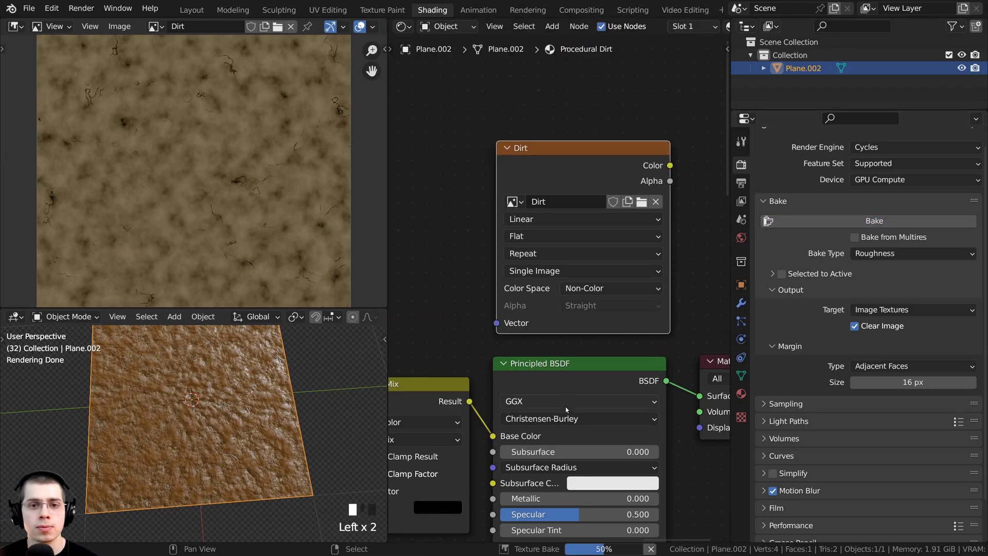
scroll(214, 97, "down", 2)
middle_click_drag(213, 97, 219, 110)
scroll(145, 91, "up", 1)
middle_click_drag(132, 112, 129, 101)
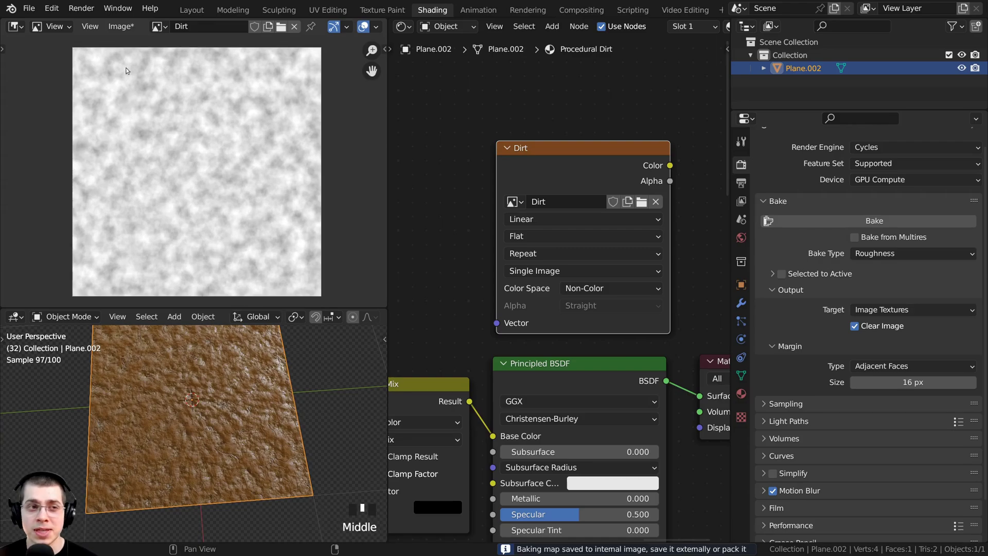
Save the baked roughness image as Dirt Roughness.png in the Tutorial folder
left_click(118, 29)
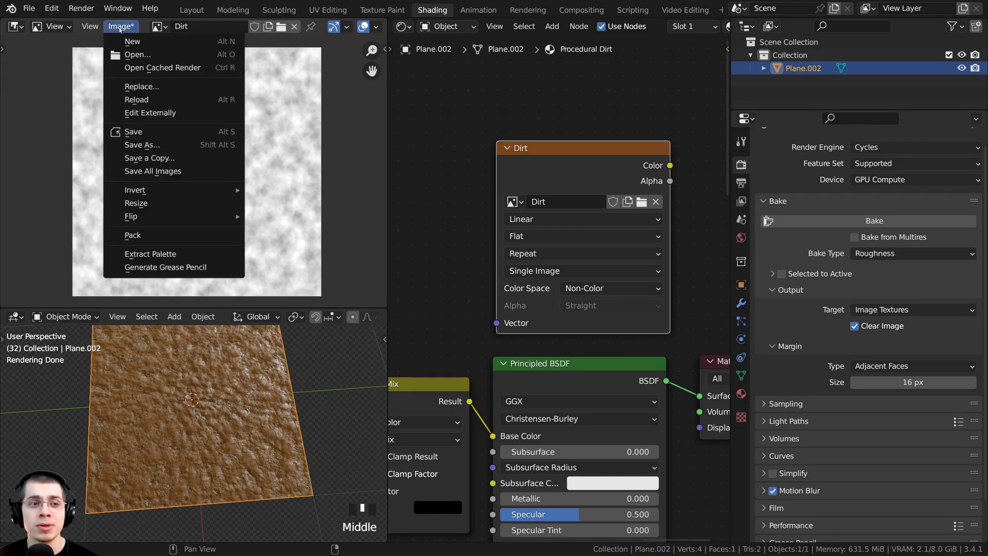
left_click(143, 145)
left_click(184, 529)
left_click_drag(188, 529, 289, 529)
left_click(288, 529)
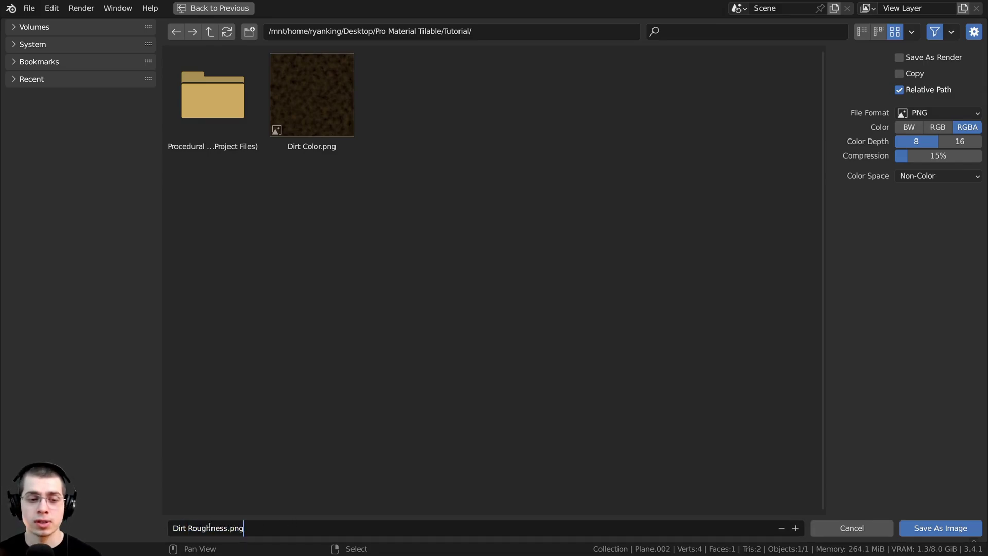
left_click(924, 530)
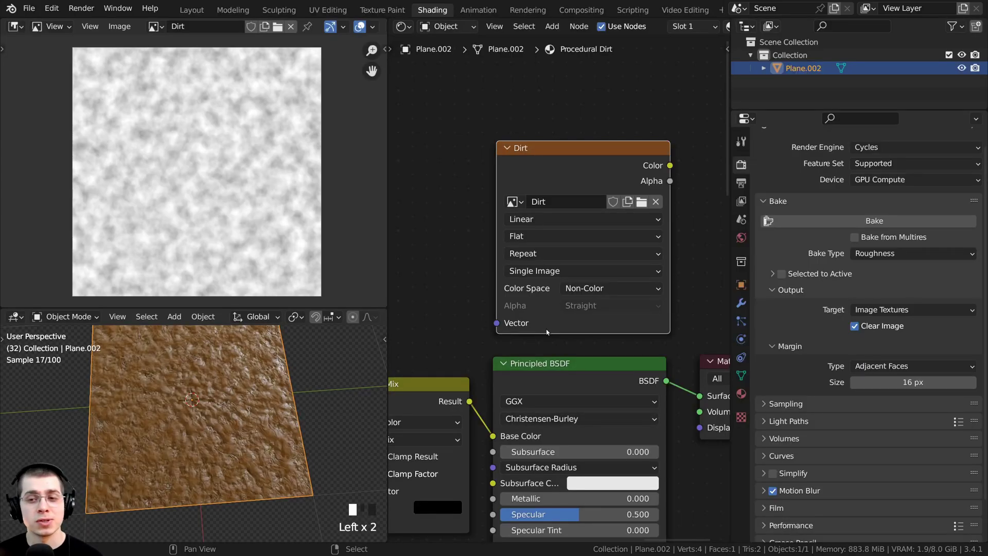
Set the Bake Type to Normal
middle_click_drag(546, 329, 548, 312)
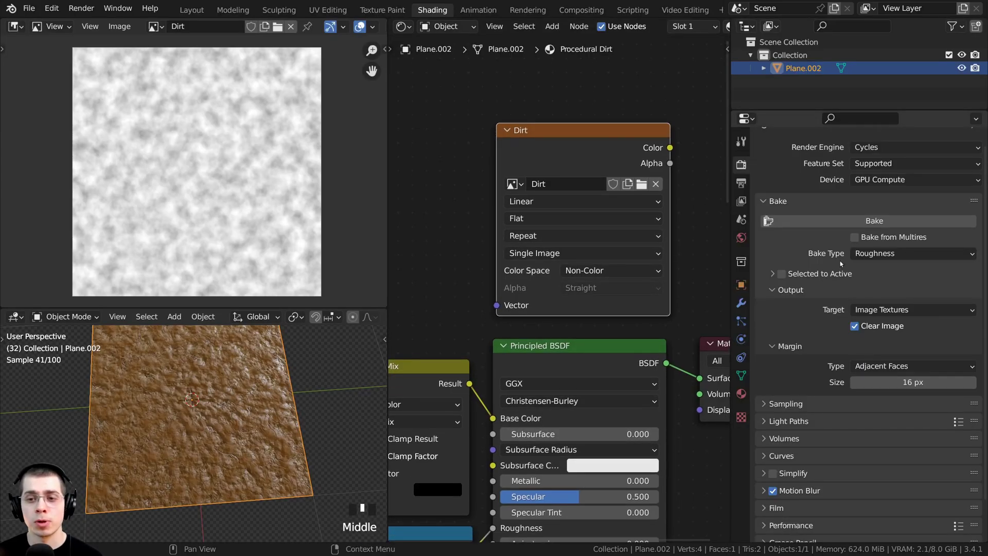
left_click(877, 253)
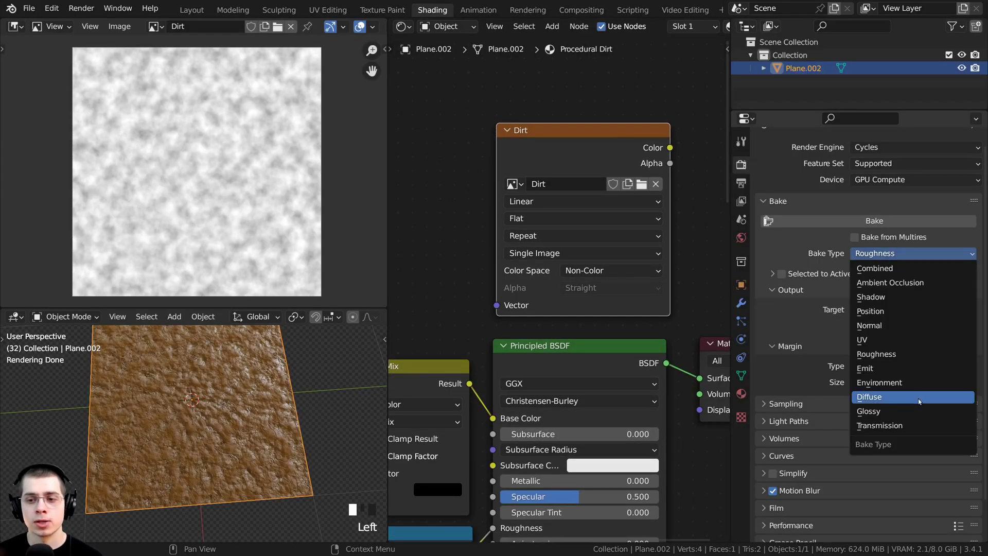
left_click(870, 326)
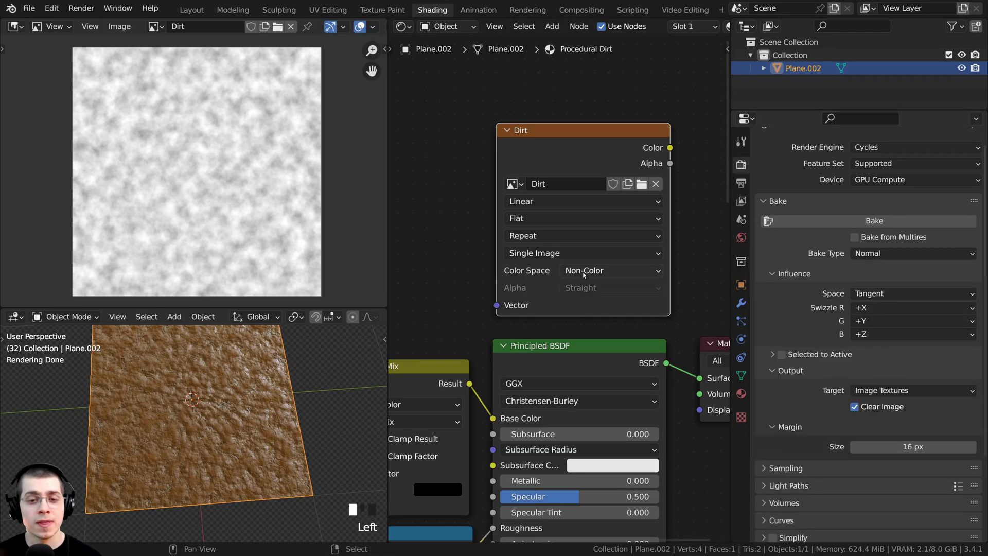
Bake the plane's normals to the Dirt image and save the result as Dirt Normal.png in the Tutorial folder
mouse_move(563, 146)
left_mouse_down()
mouse_move(556, 143)
mouse_move(568, 161)
left_mouse_up()
left_click(851, 221)
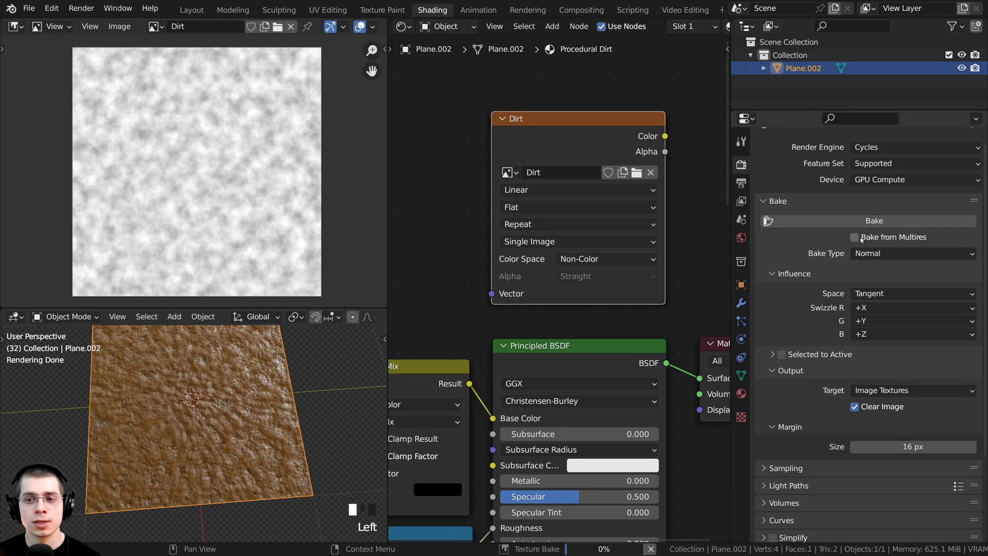
triple_click(766, 505)
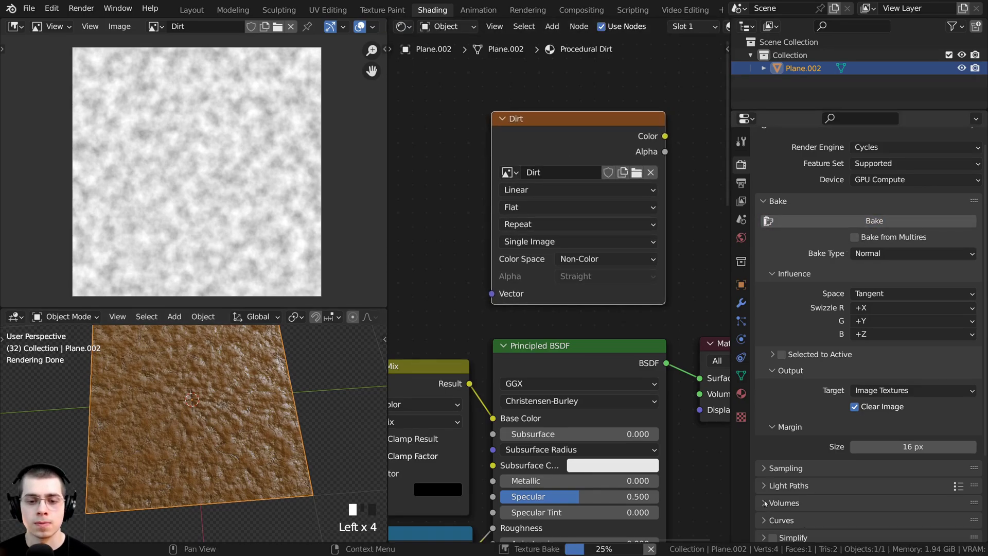
scroll(111, 49, "up", 3)
scroll(113, 44, "down", 2)
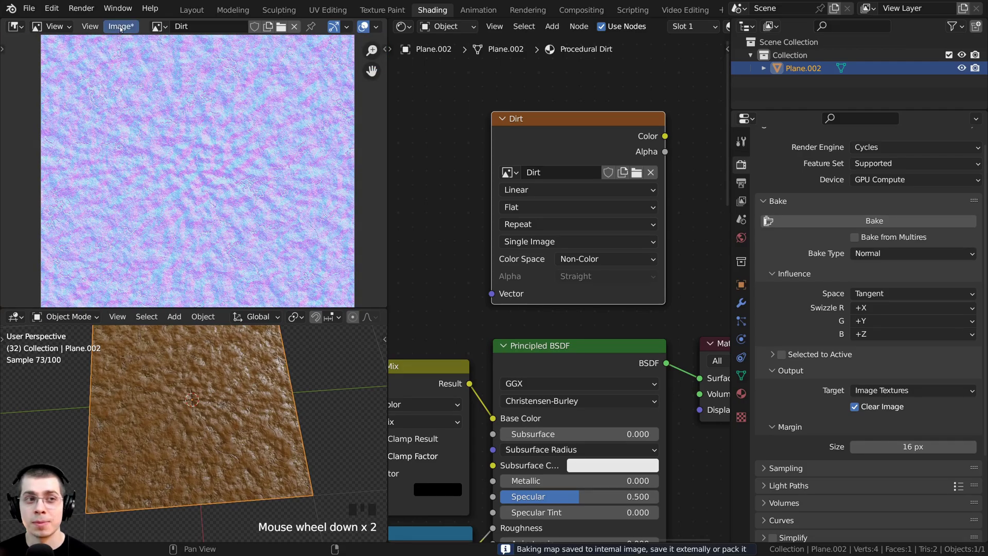
left_click(121, 27)
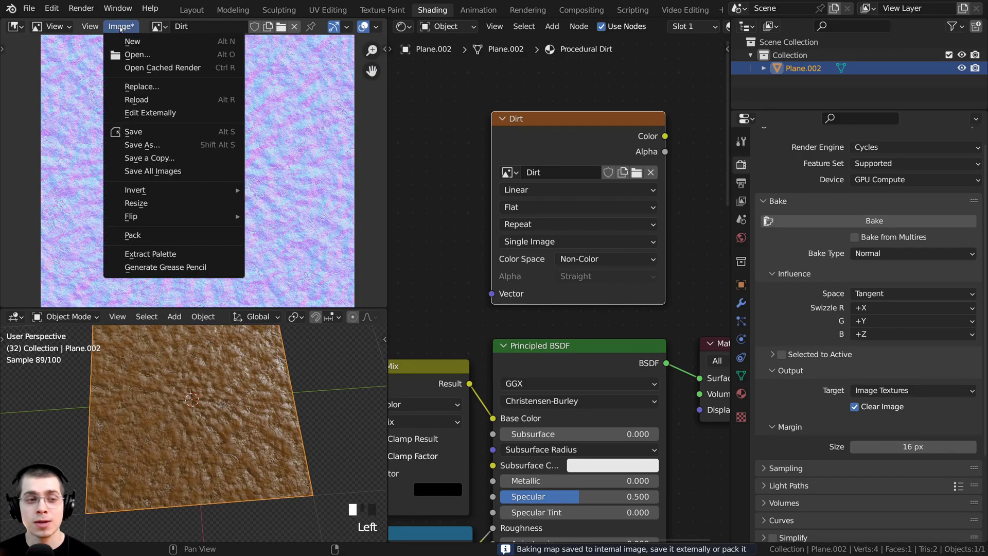
left_click(155, 148)
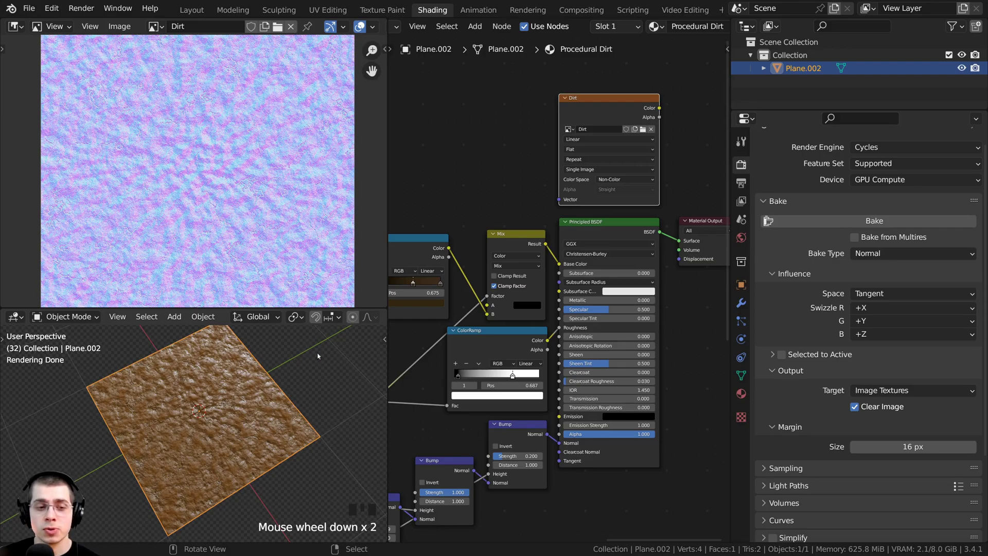
Turn on Fake User for the Procedural Dirt material so it is kept without users
scroll(637, 78, "up", 1)
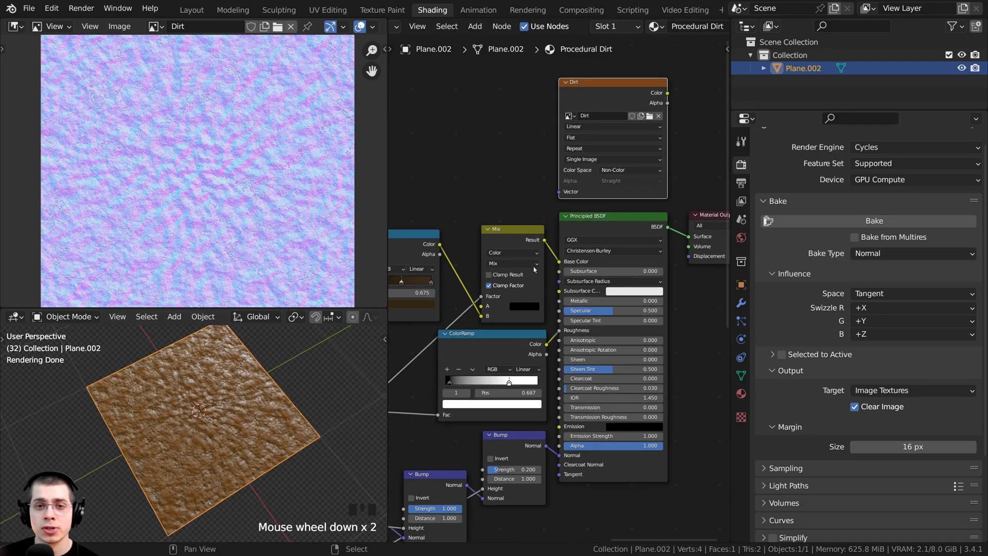
scroll(530, 219, "down", 1)
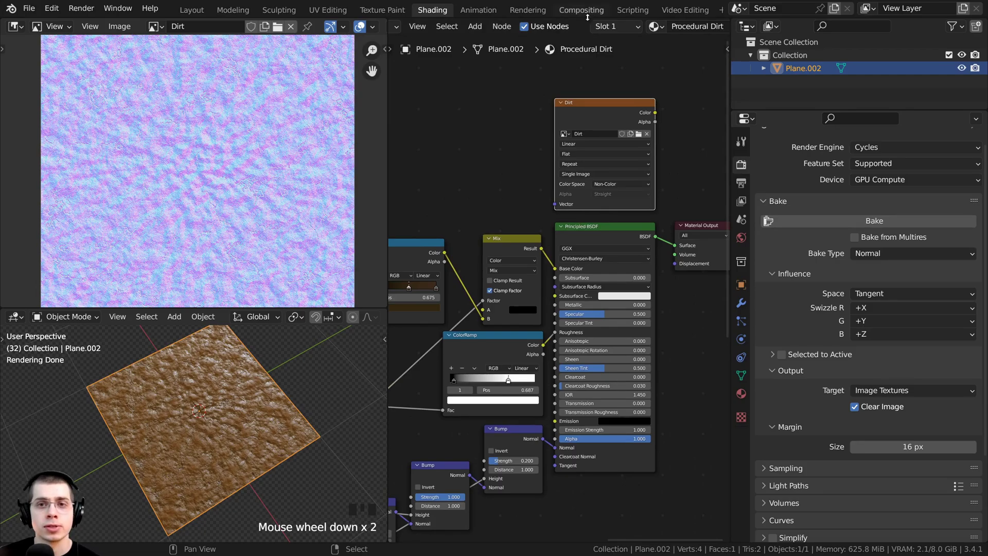
scroll(620, 27, "down", 2)
left_click(647, 26)
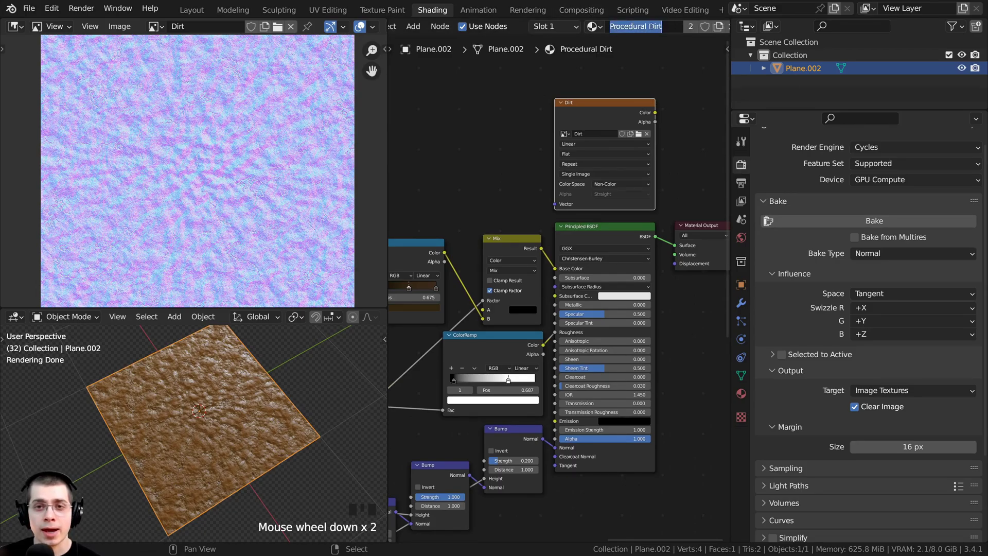
left_click(680, 51)
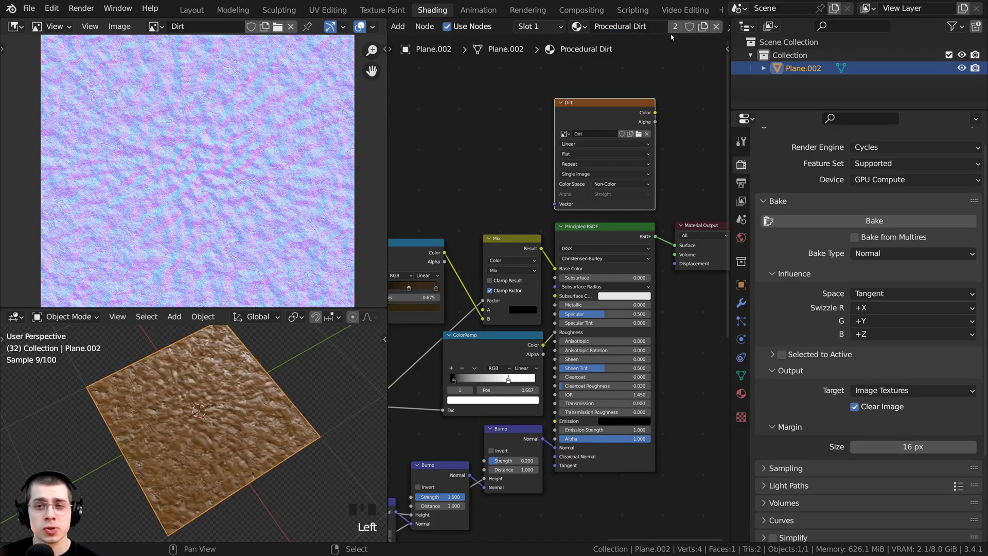
scroll(660, 31, "down", 3)
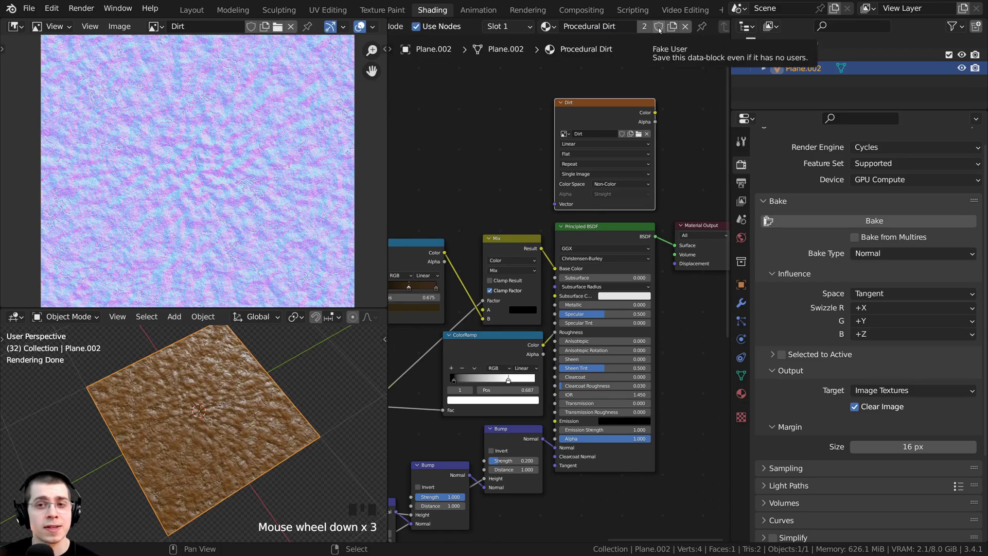
left_click(658, 28)
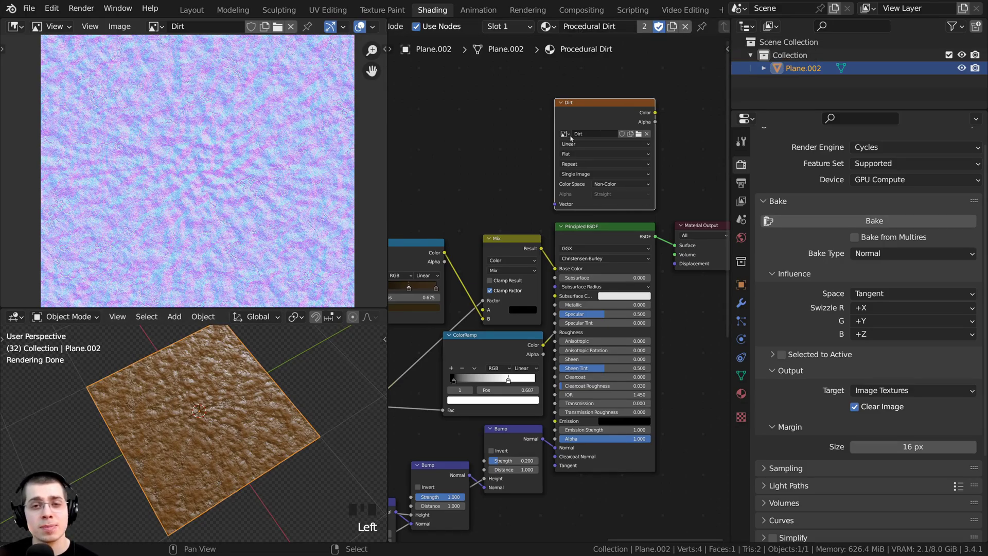
Unlink the Procedural Dirt material from the plane, create a new material in its place and widen the node editor
middle_click_drag(510, 259, 513, 261)
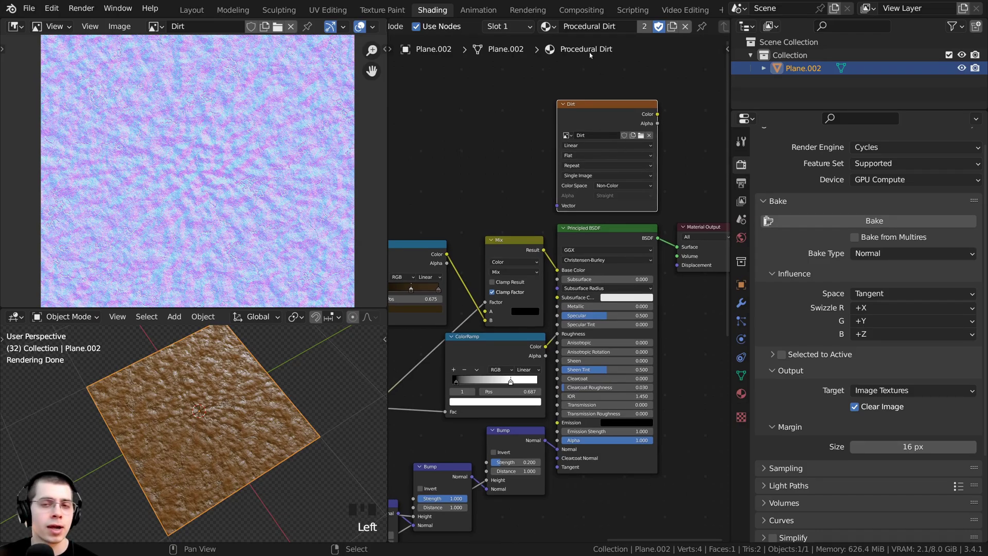
left_click(547, 26)
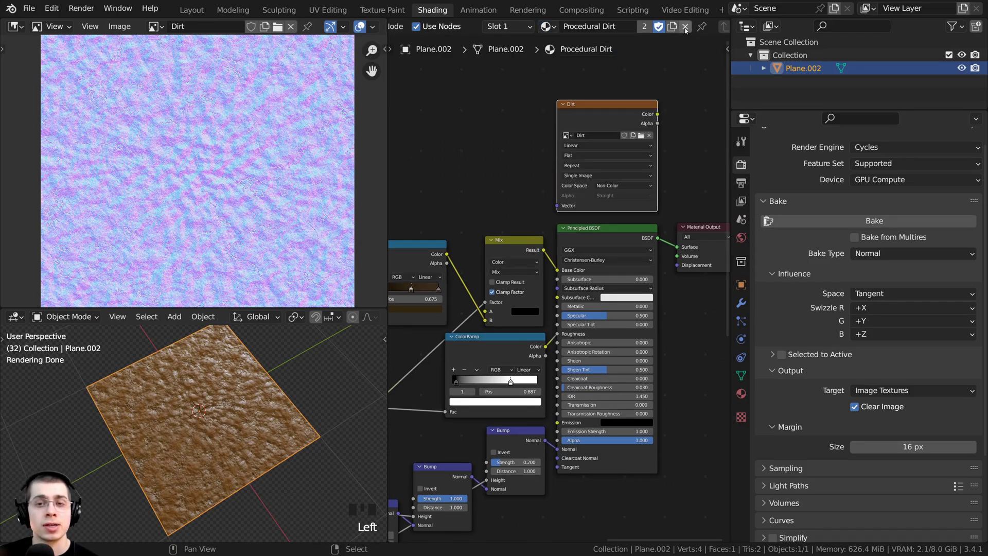
left_click(685, 27)
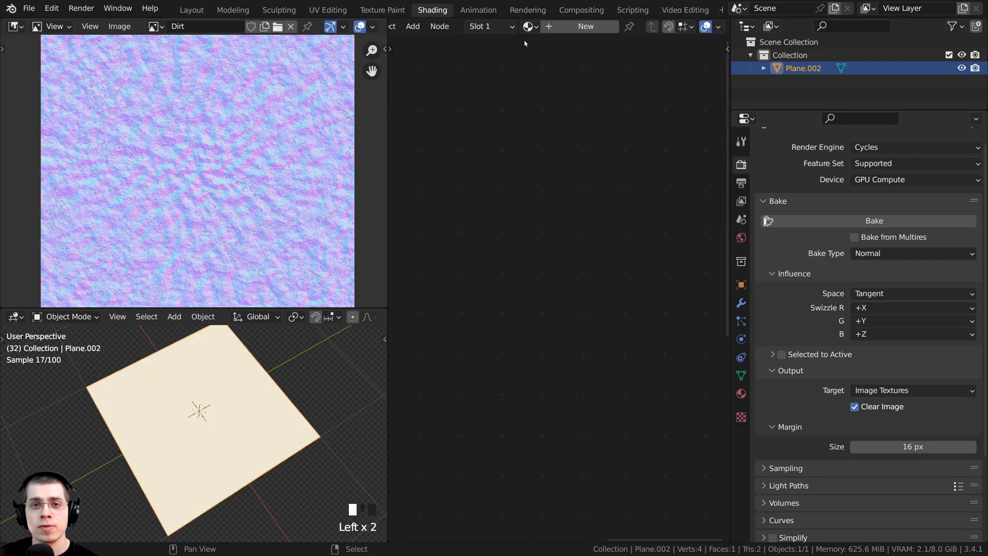
left_click(571, 27)
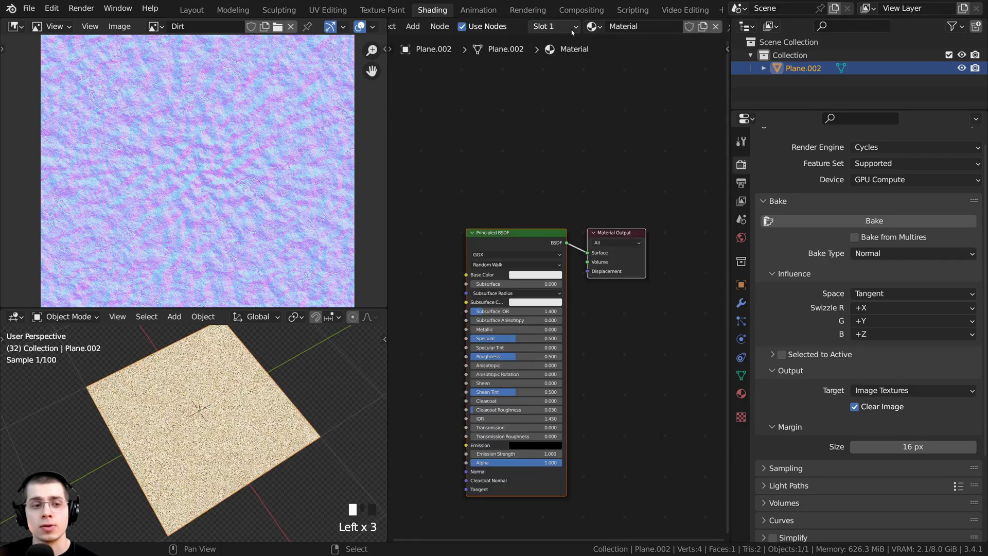
left_click_drag(731, 254, 912, 254)
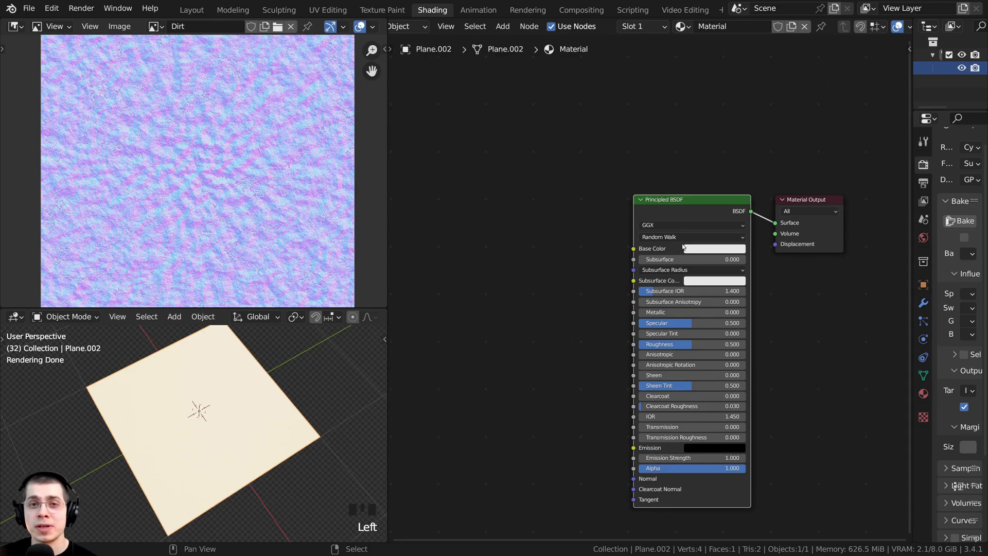
left_click_drag(691, 218, 708, 218)
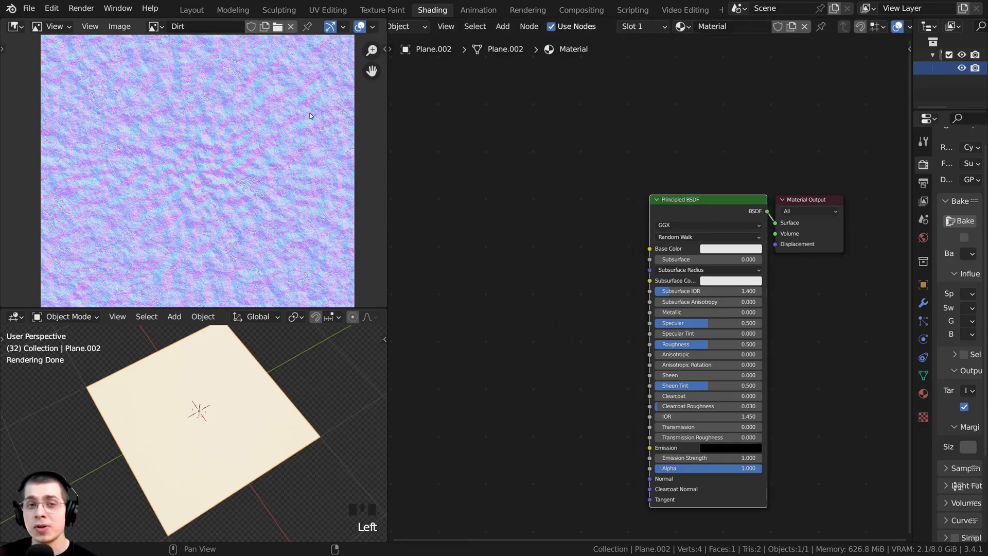
Check in the Preferences that the Node Wrangler add-on is enabled
left_click(51, 10)
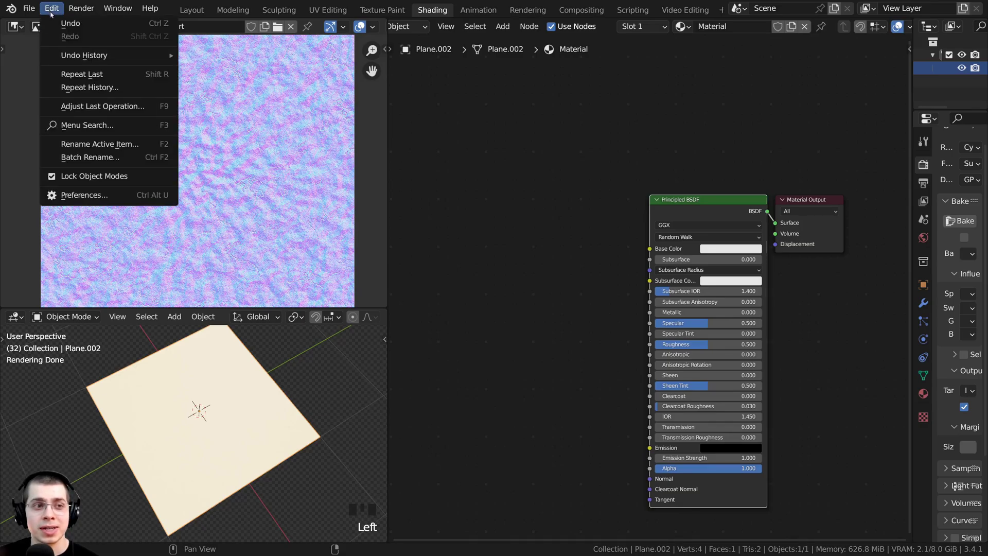
left_click(92, 196)
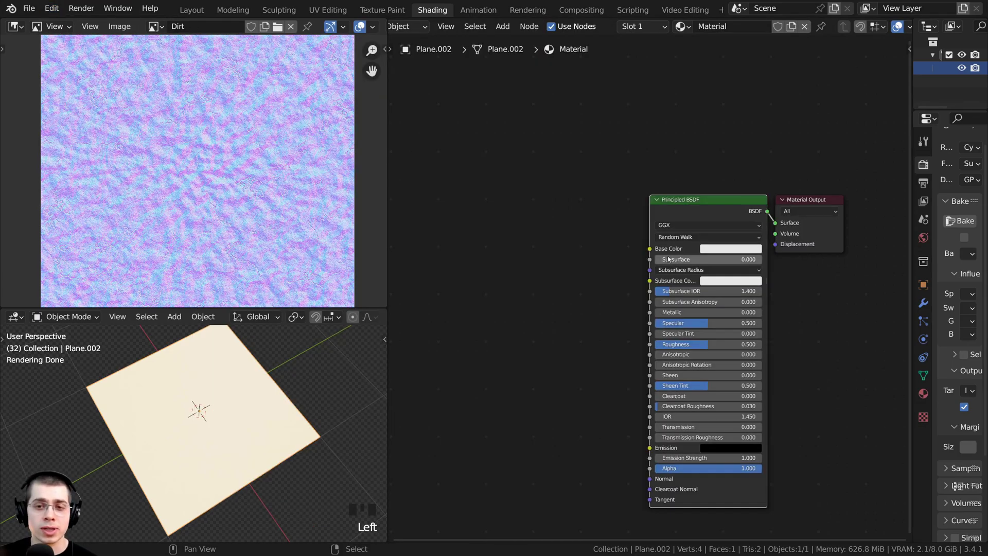
Load Dirt Normal.png, Dirt Roughness.png and Dirt Color.png onto the Principled BSDF with Node Wrangler's Principled Texture Setup
scroll(665, 366, "up", 2)
left_click_drag(715, 187, 705, 177)
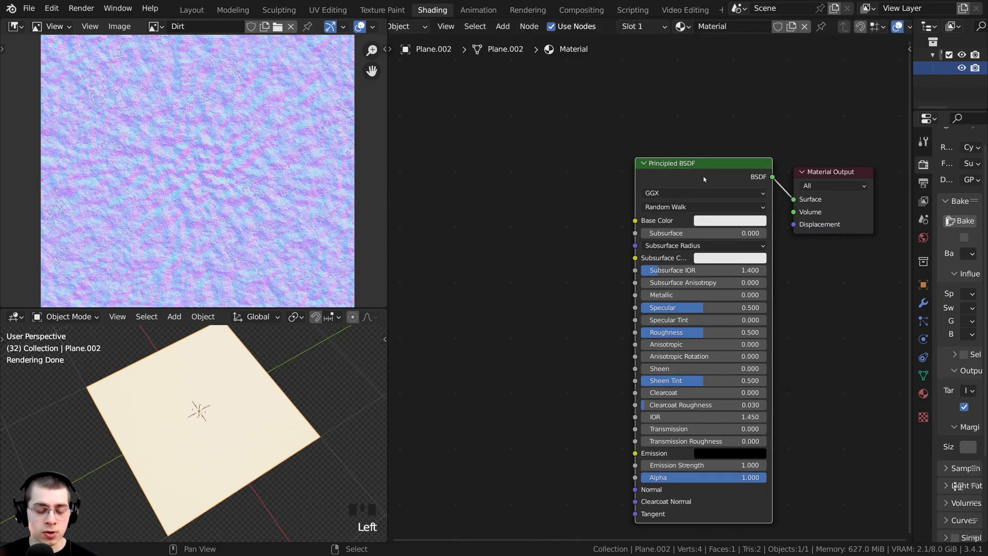
left_click(696, 178)
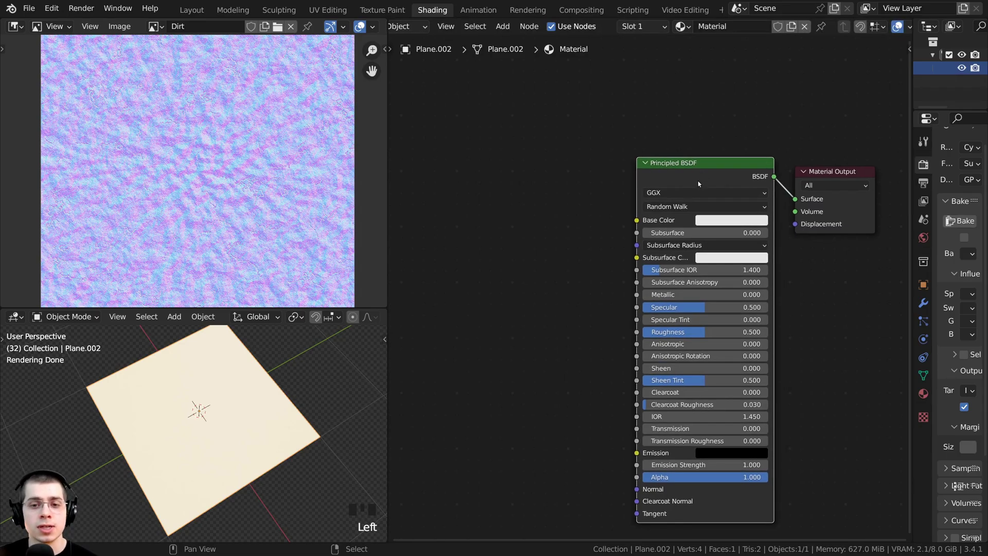
key("ctrl+shift+t")
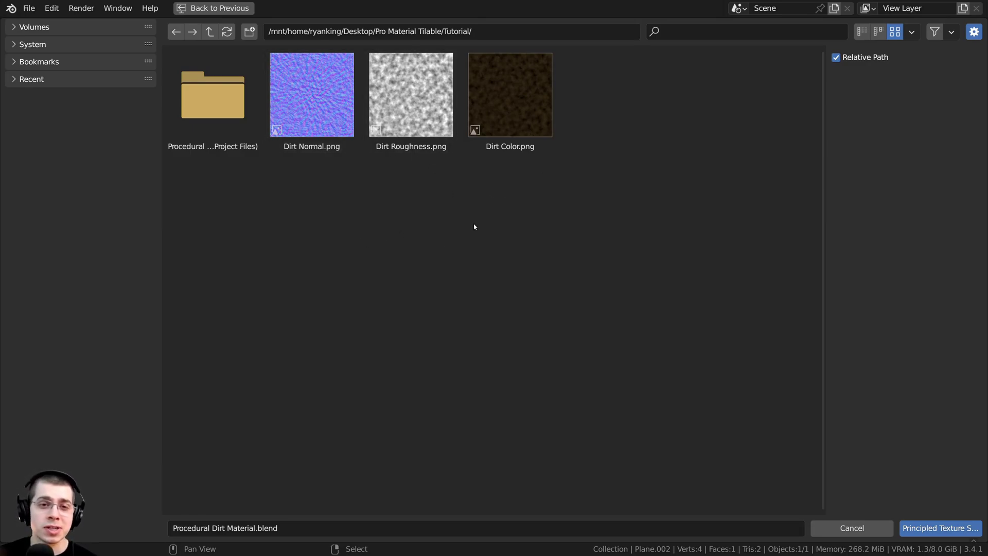
left_click(337, 122)
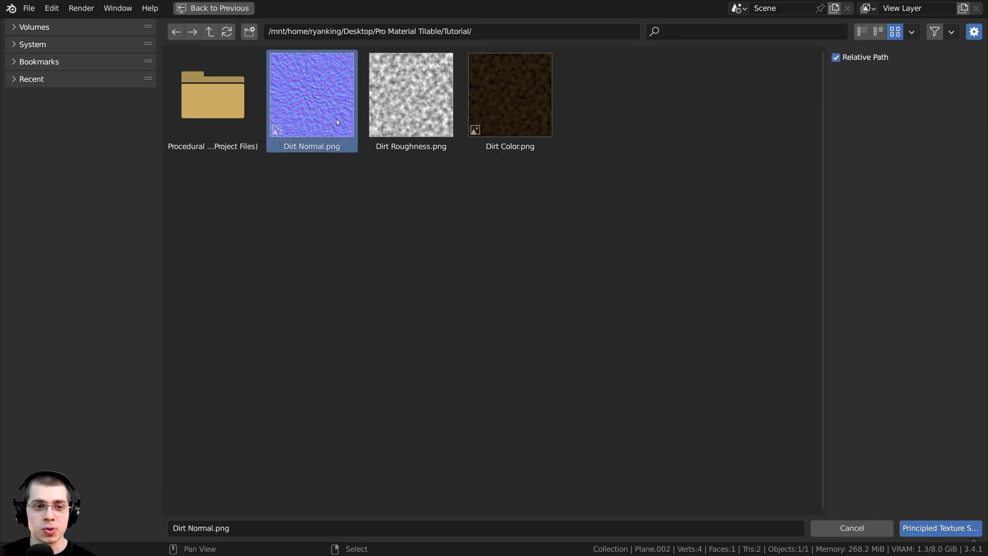
left_click(412, 113, "shift")
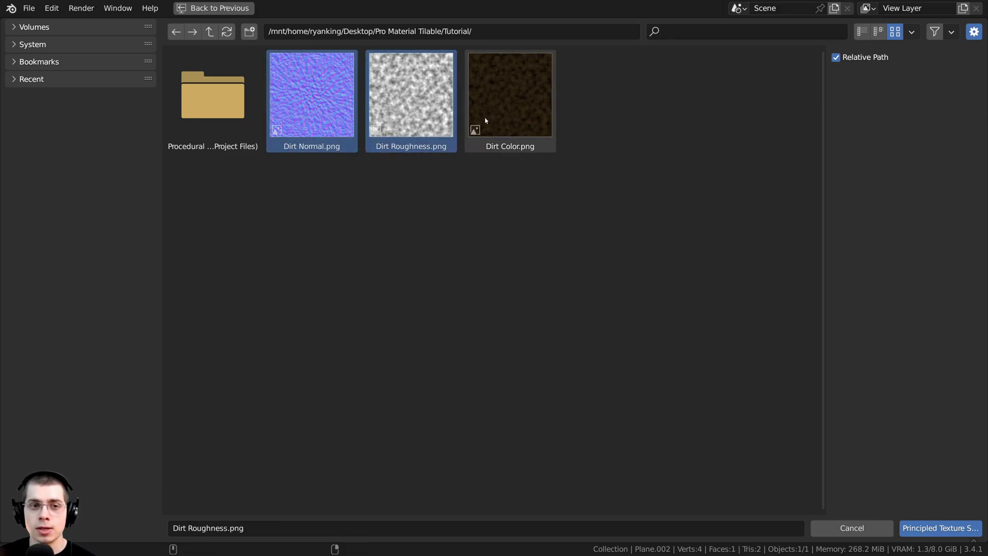
left_click(489, 121, "shift")
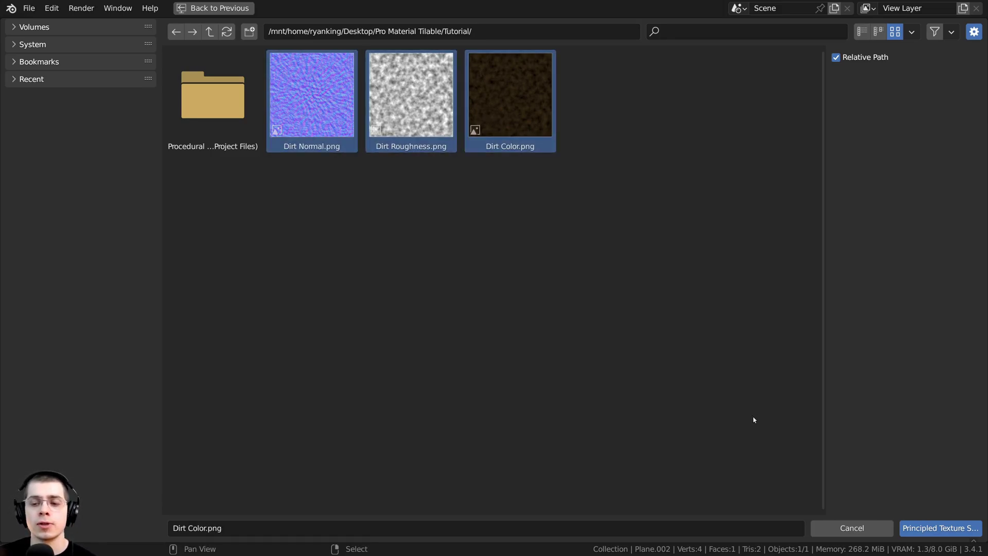
left_click(937, 528)
Examine the Base Color, Roughness, Normal and Mapping nodes and the image-textured dirt on the plane in Material Preview
scroll(509, 216, "down", 3)
middle_click_drag(393, 200, 511, 211)
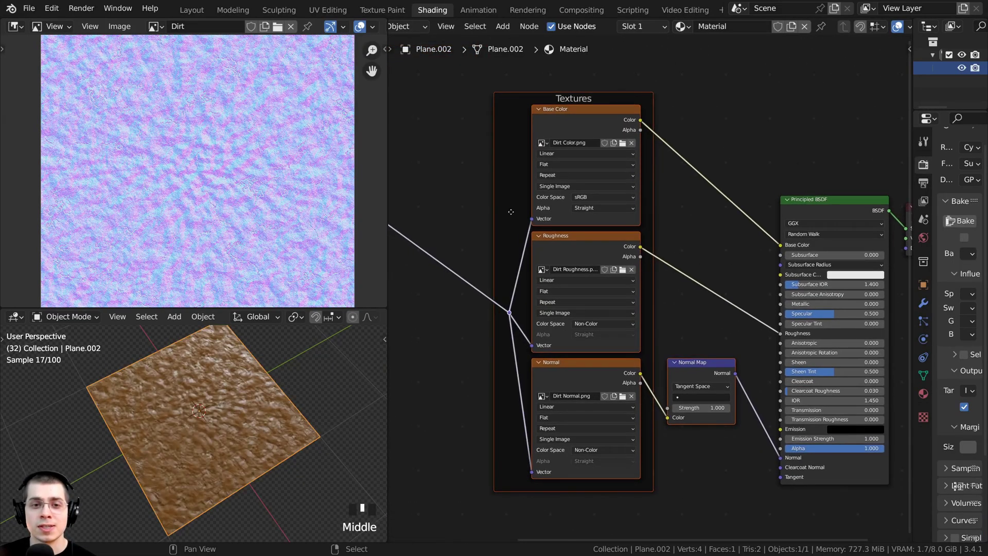
scroll(592, 187, "down", 2)
middle_click_drag(507, 295, 501, 315)
scroll(526, 219, "up", 7)
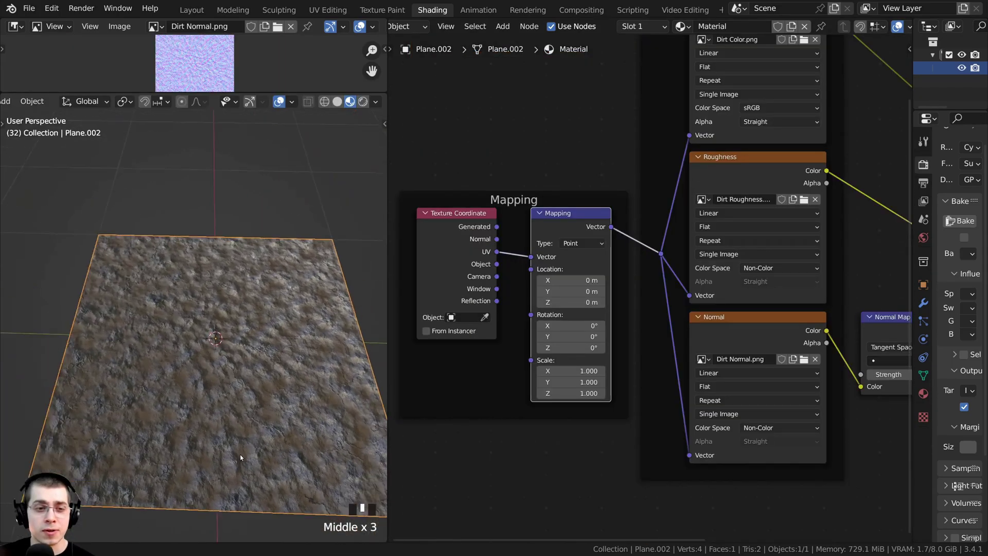
middle_click_drag(236, 452, 301, 399)
scroll(131, 366, "up", 4)
scroll(233, 355, "down", 4)
scroll(610, 218, "down", 4)
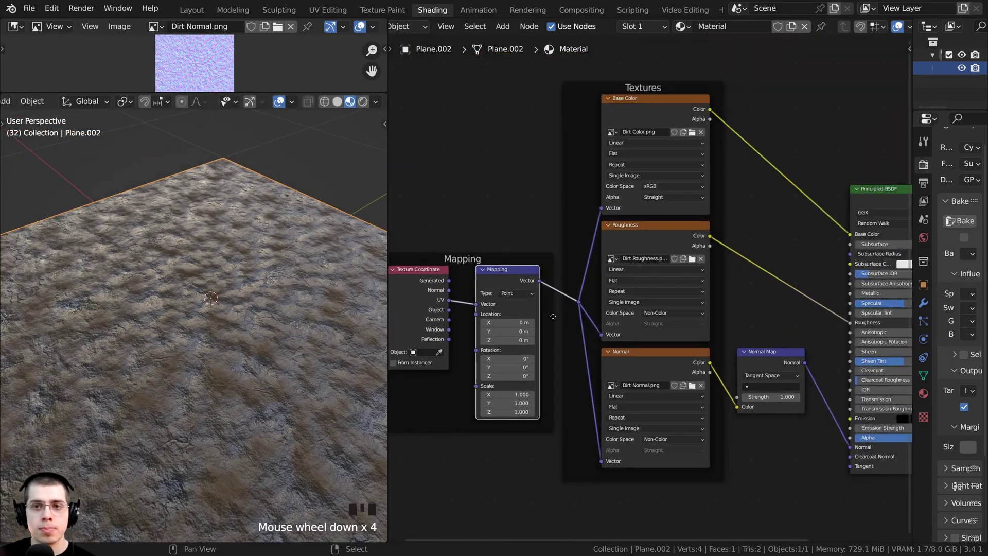
middle_click_drag(268, 329, 291, 360)
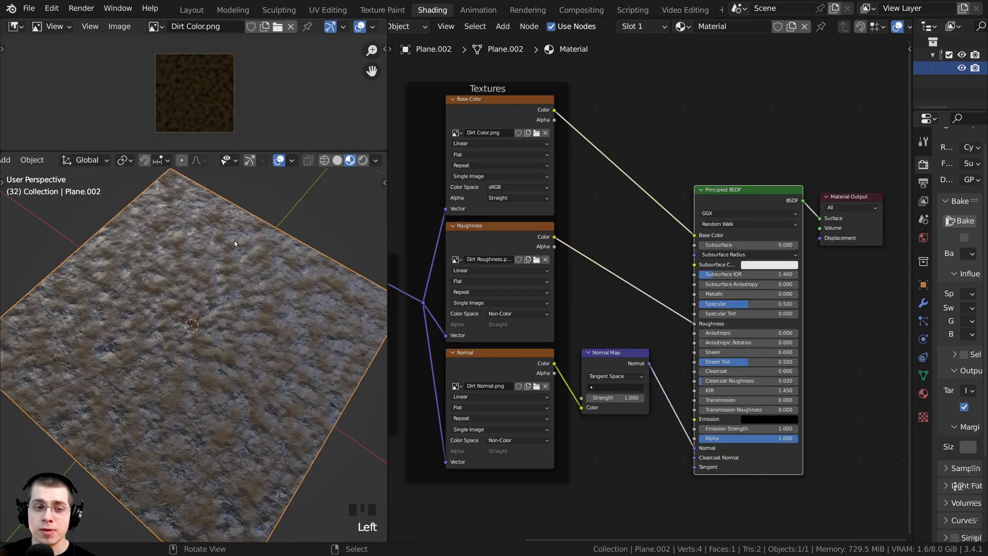
middle_click_drag(234, 244, 233, 215)
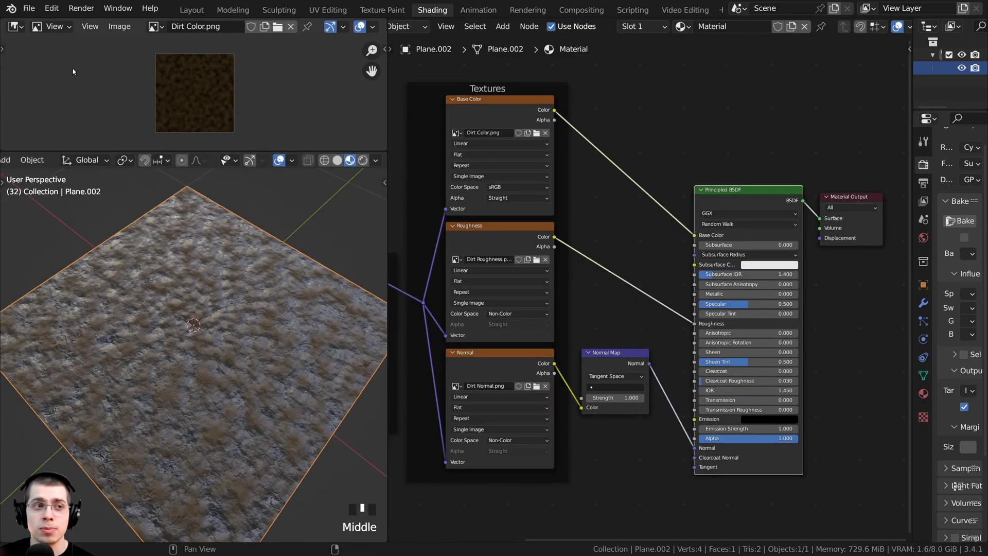
Switch the image editor to the UV Editor and make its area taller
left_click(17, 28)
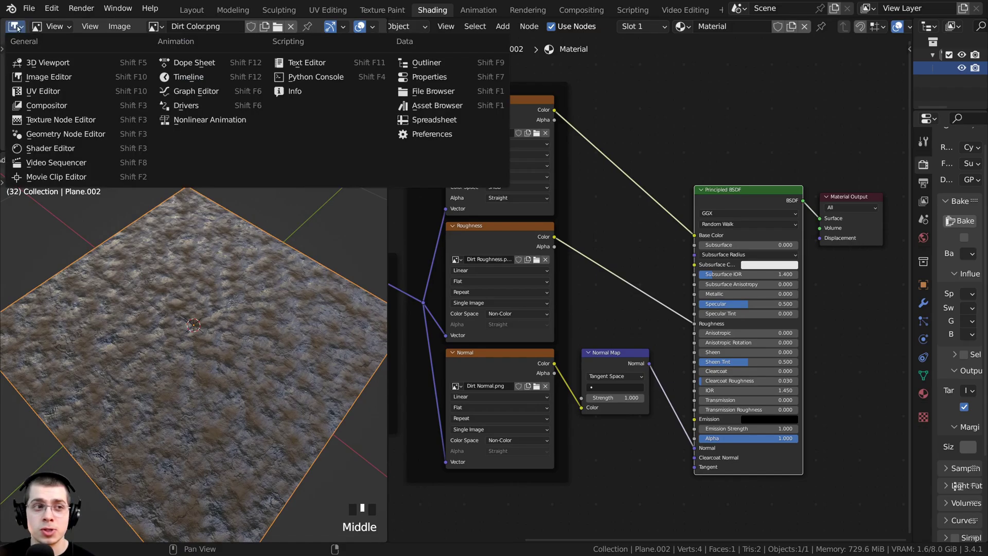
left_click(66, 92)
left_click_drag(151, 150, 151, 180)
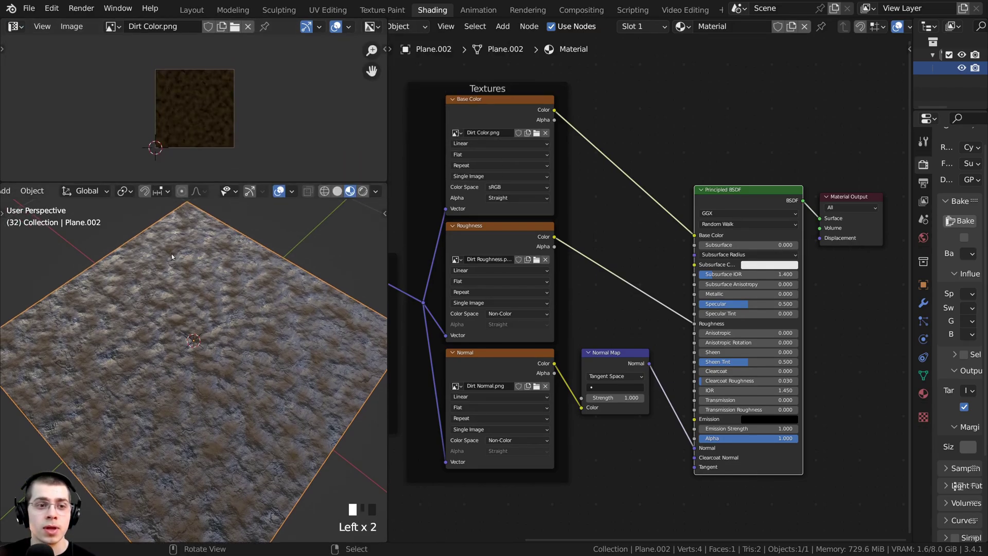
Enter Edit Mode on the plane and scale its UV face up beyond the image bounds to tile the dirt textures
middle_click_drag(172, 254, 209, 321)
key("Tab")
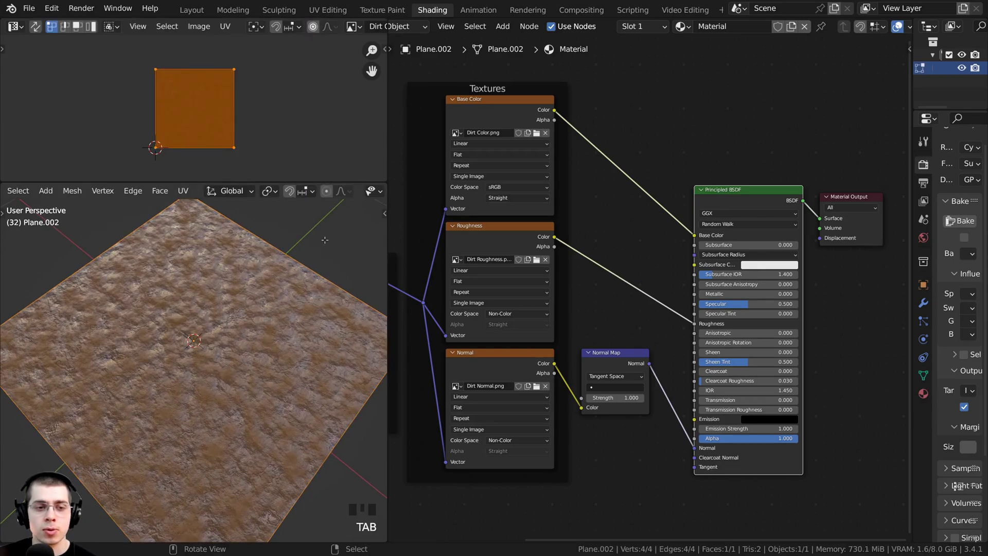
scroll(252, 112, "up", 1)
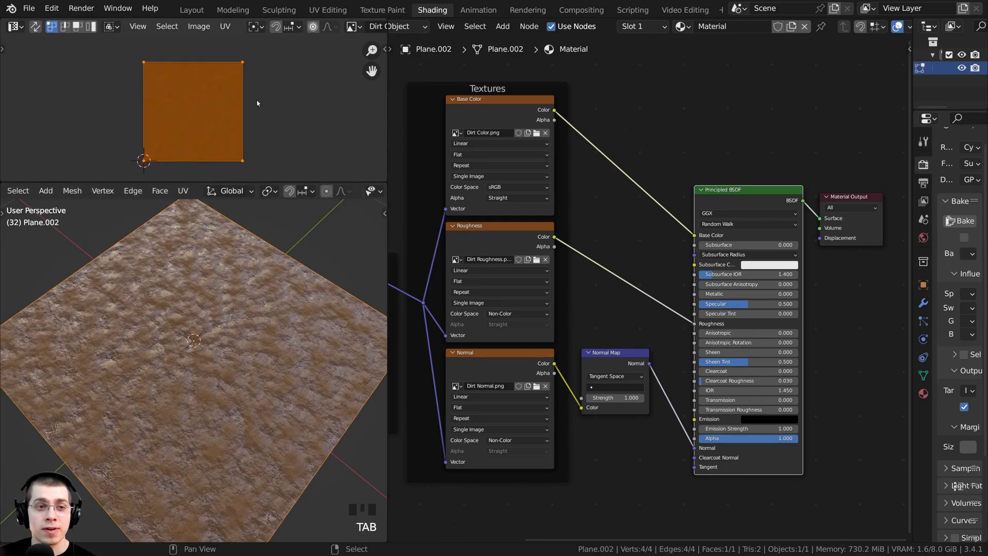
key("s")
right_click(284, 106)
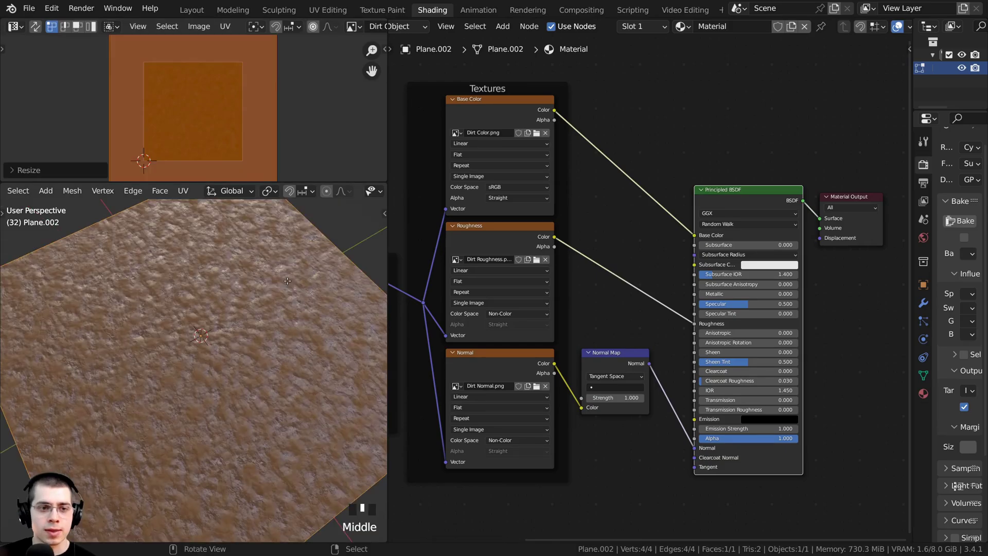
Leave Edit Mode and examine the borders between the repeated dirt tiles on the plane in a maximized 3D viewport
key("Tab")
middle_click_drag(289, 282, 156, 297, "shift")
scroll(134, 319, "up", 7)
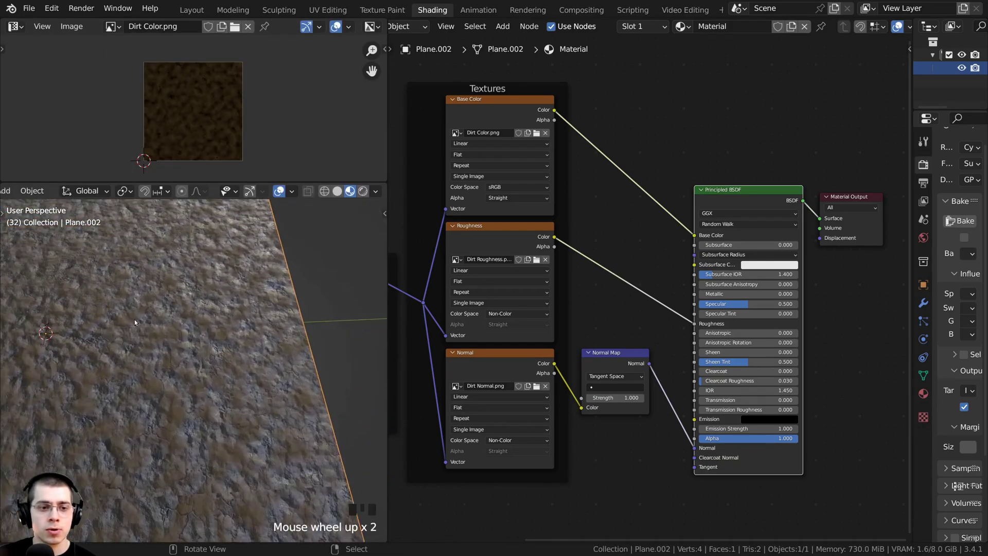
middle_click_drag(206, 278, 205, 312, "shift")
scroll(205, 314, "up", 2)
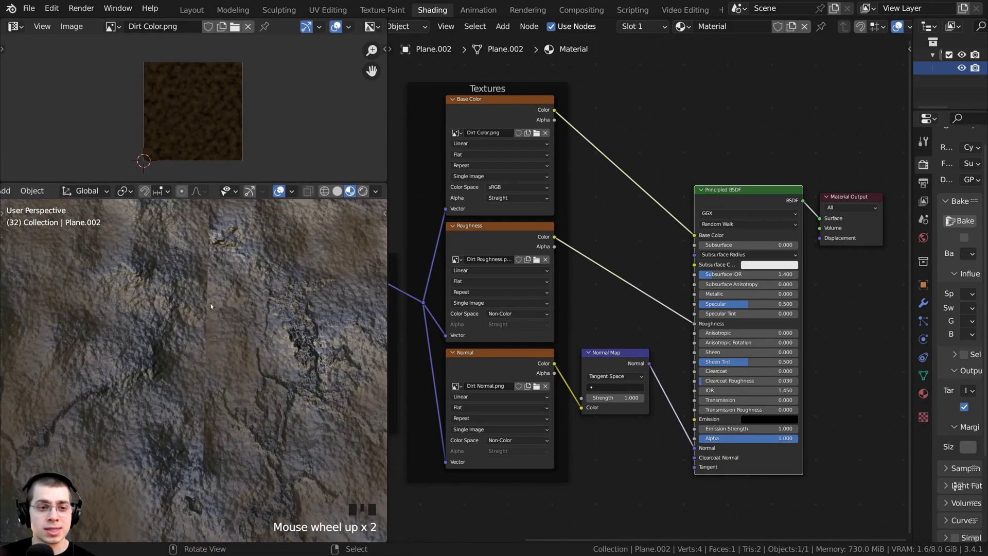
middle_click_drag(204, 354, 242, 259)
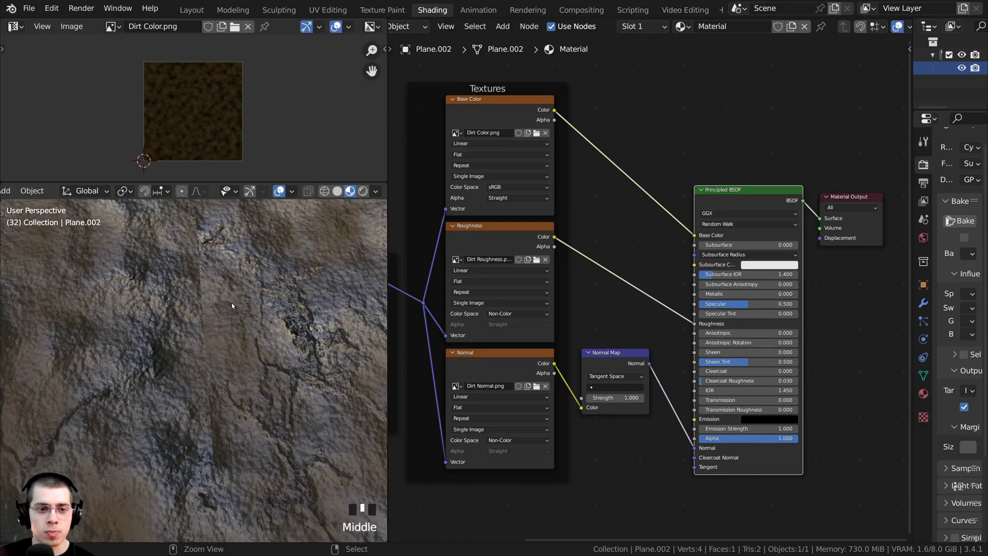
key("ctrl+space")
middle_click_drag(493, 212, 465, 215)
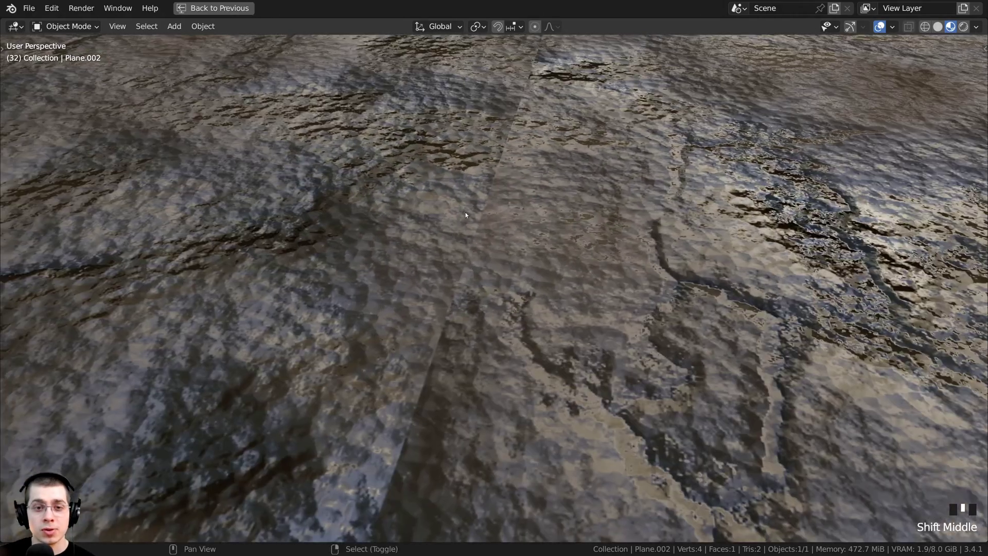
scroll(478, 190, "down", 2)
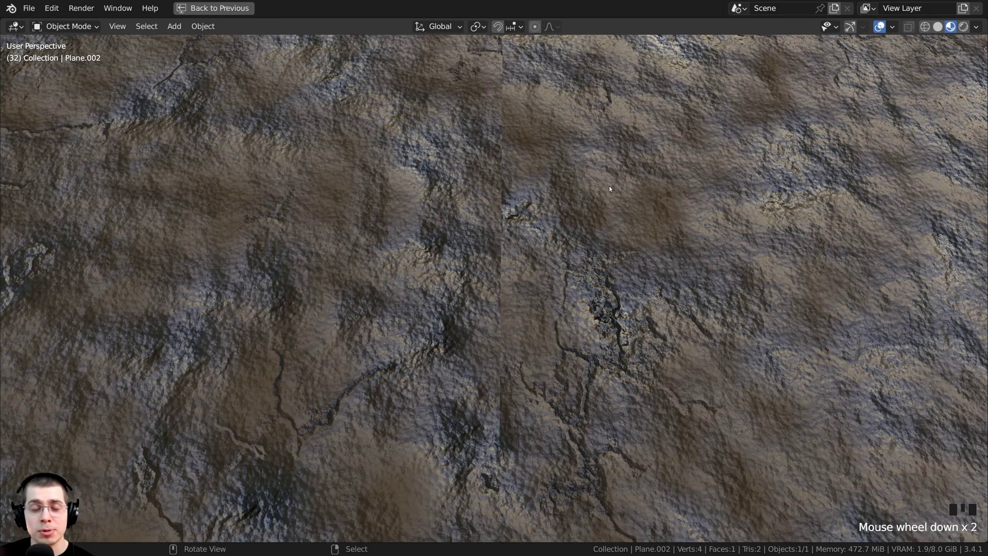
middle_click_drag(535, 266, 507, 208)
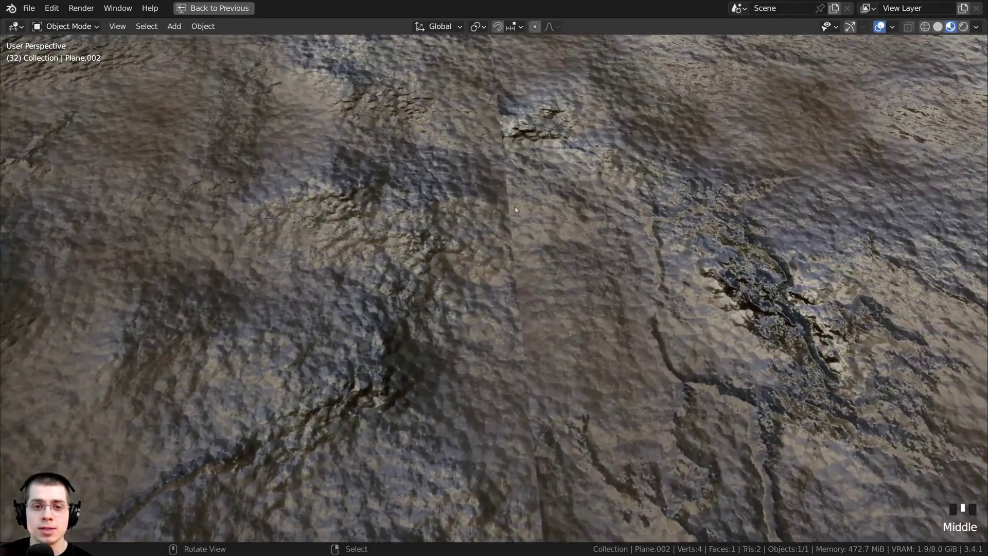
scroll(504, 209, "down", 2)
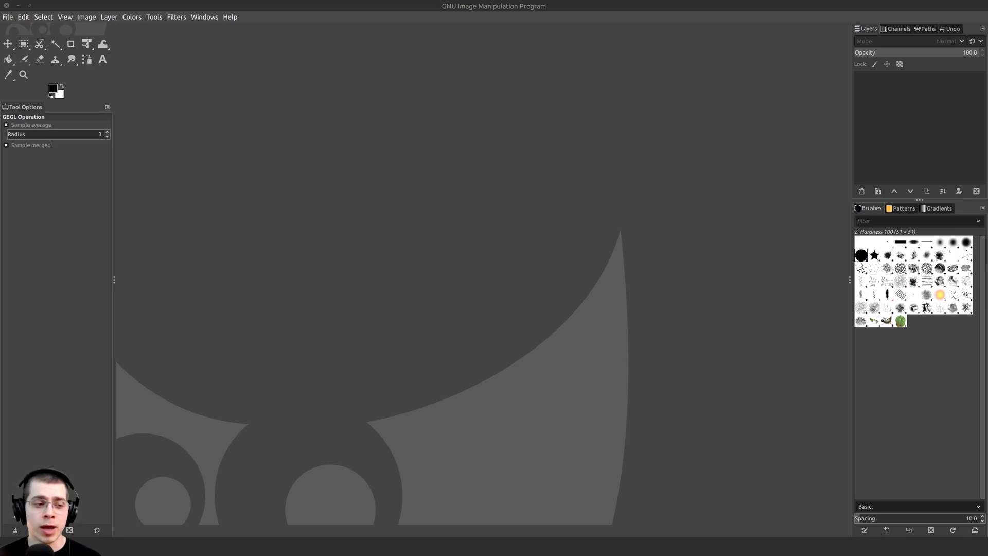
Switch to GIMP, open Dirt Normal.png and apply the Tile Seamless filter with Replace mode at 100 opacity
left_click_drag(39, 443, 424, 216)
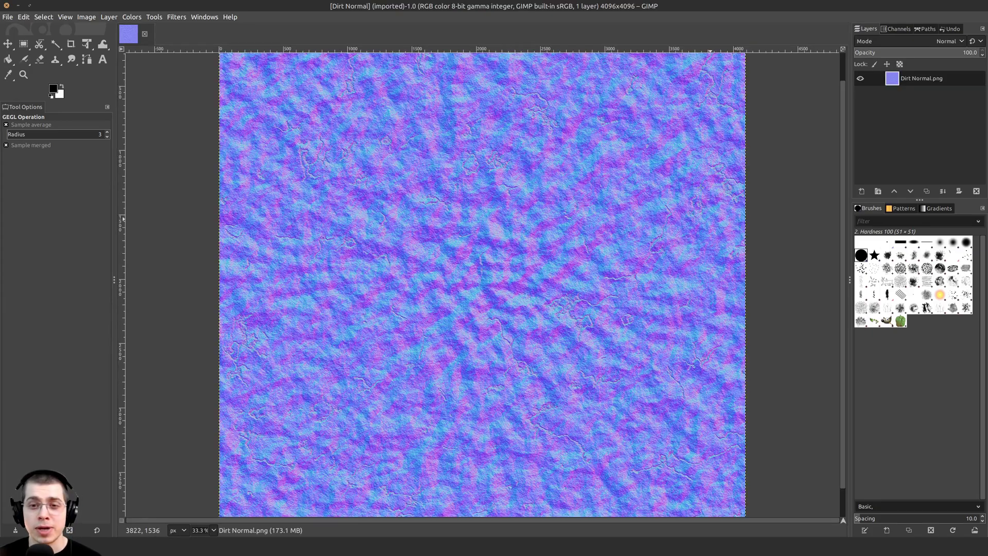
left_click(175, 18)
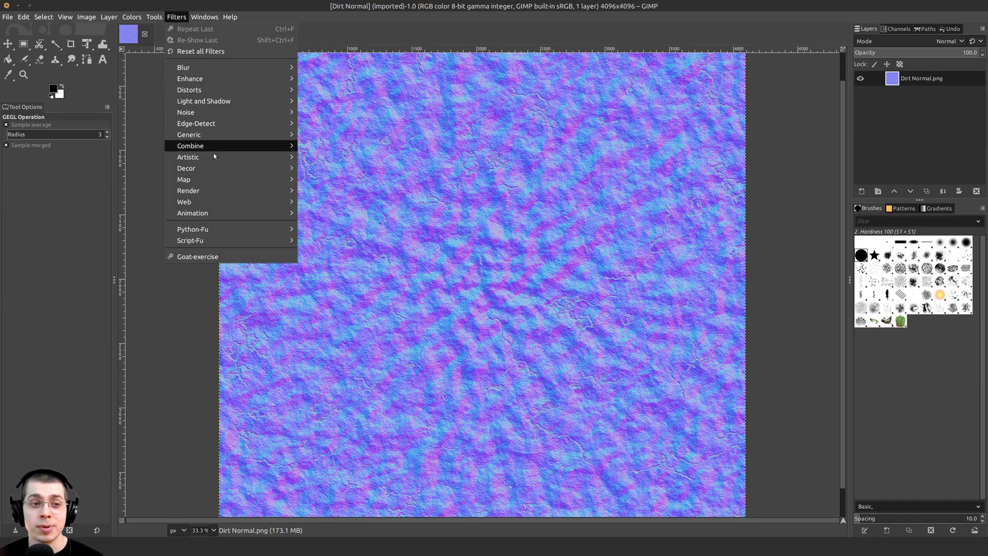
mouse_move(203, 180)
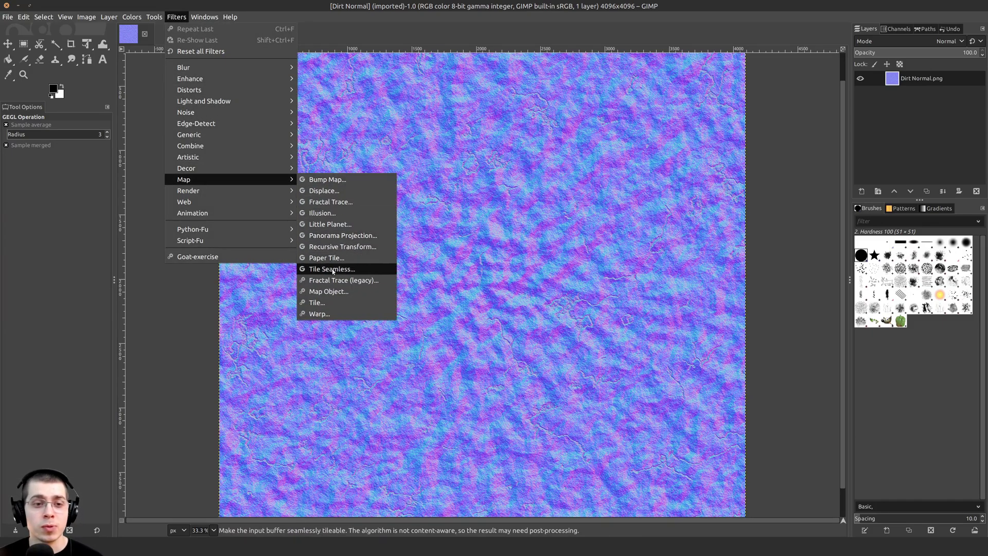
left_click(361, 271)
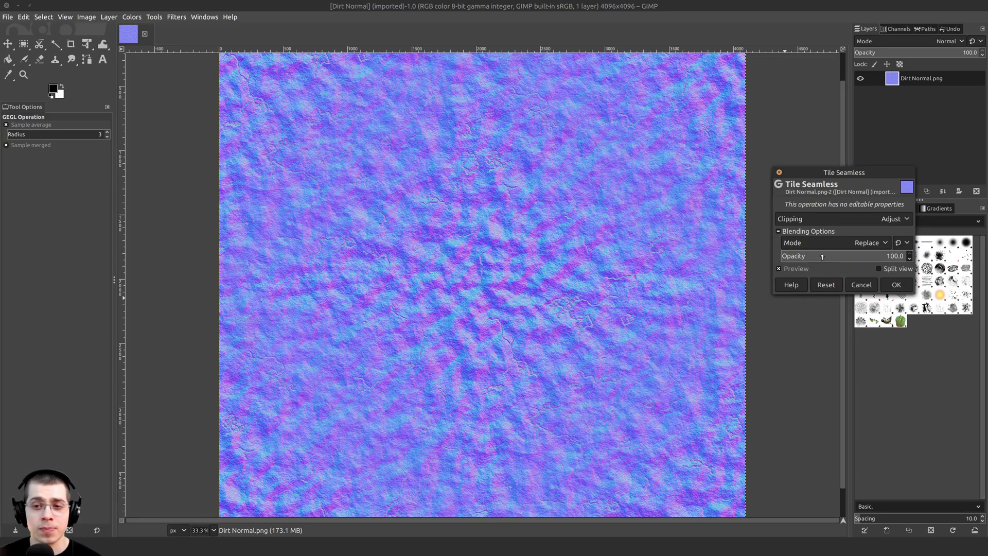
mouse_move(822, 256)
left_mouse_down()
mouse_move(867, 257)
mouse_move(791, 257)
mouse_move(829, 257)
left_mouse_up()
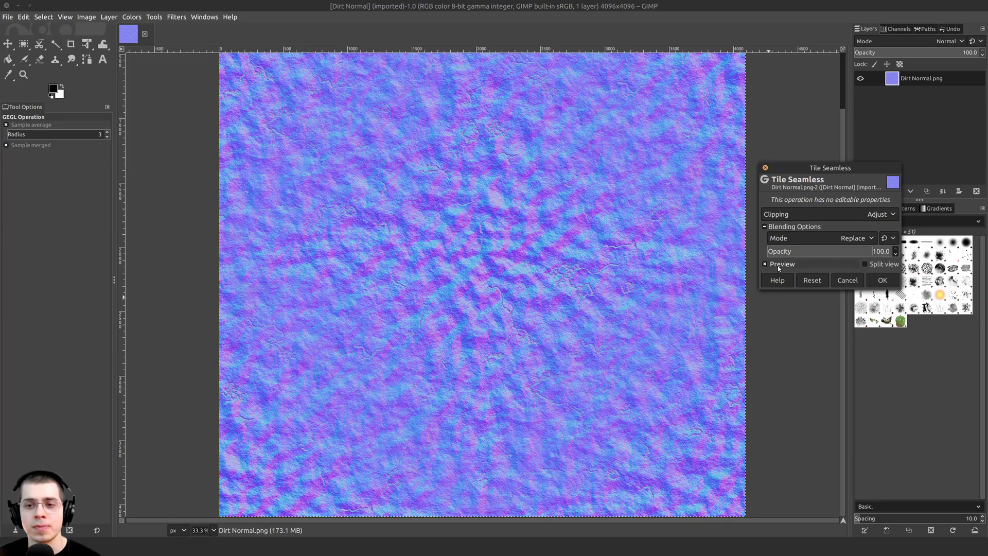
key("Return")
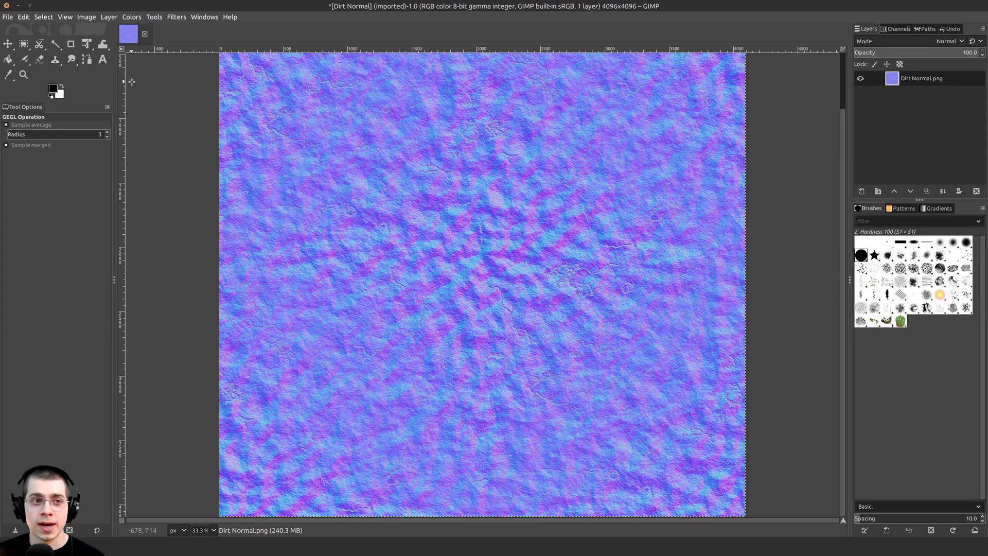
Overwrite Dirt Normal.png with the filtered image and close it, discarding the unsaved project changes
left_click(8, 18)
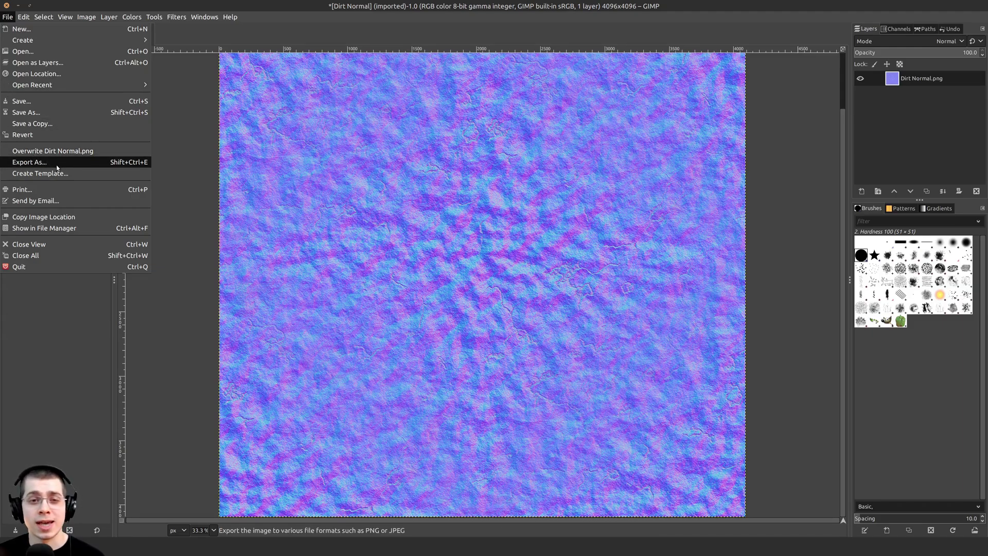
left_click(34, 151)
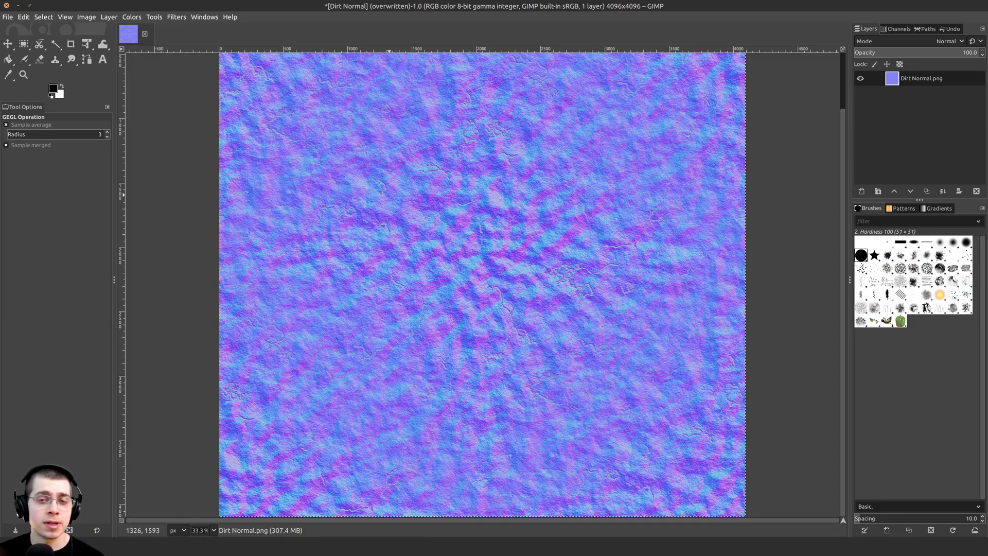
left_click(145, 35)
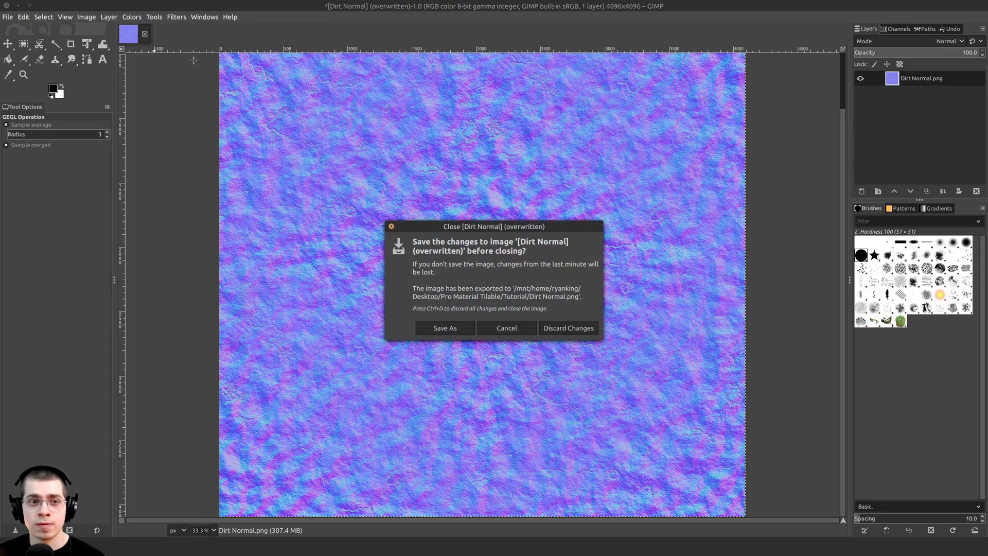
left_click(574, 328)
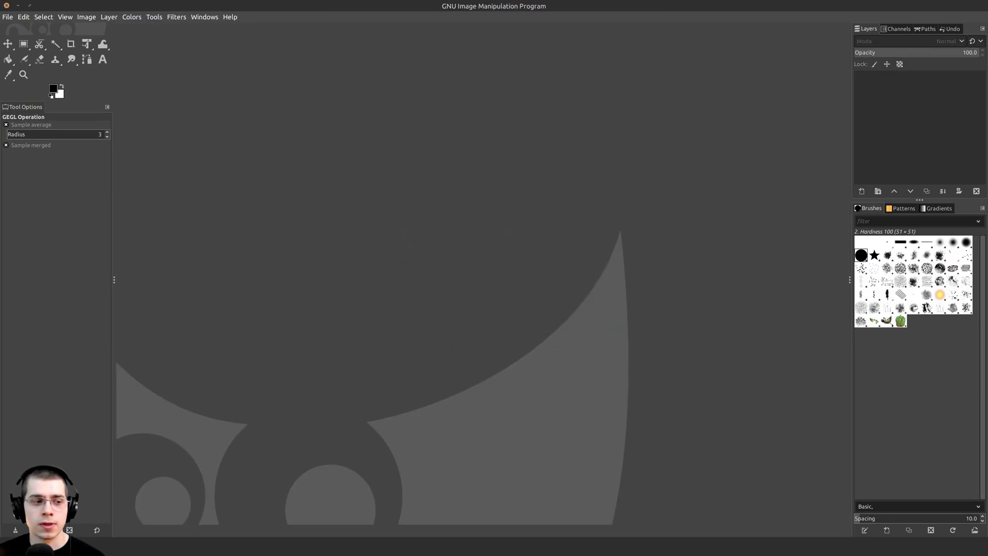
Open Dirt Color.png and apply the Tile Seamless filter to it
left_click_drag(407, 345, 428, 154)
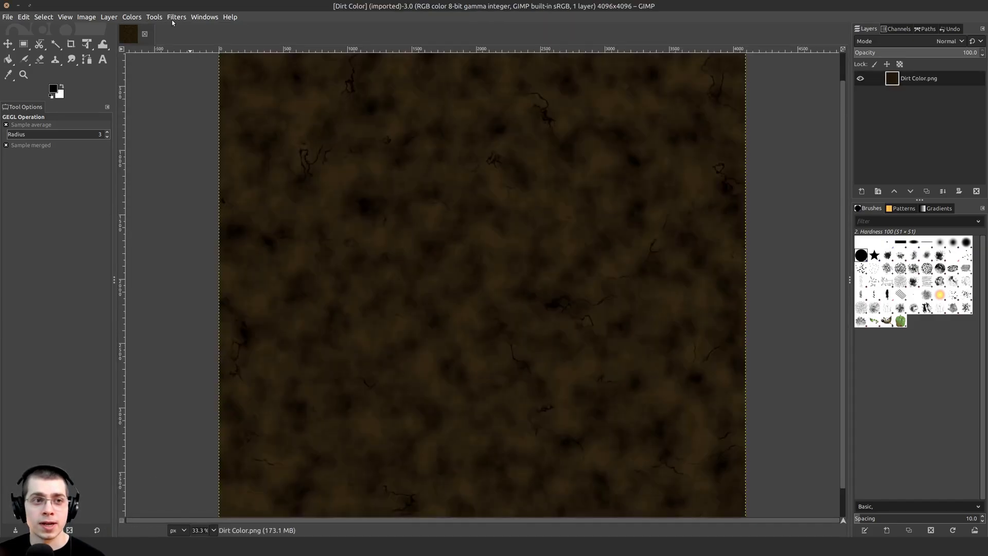
left_click(175, 18)
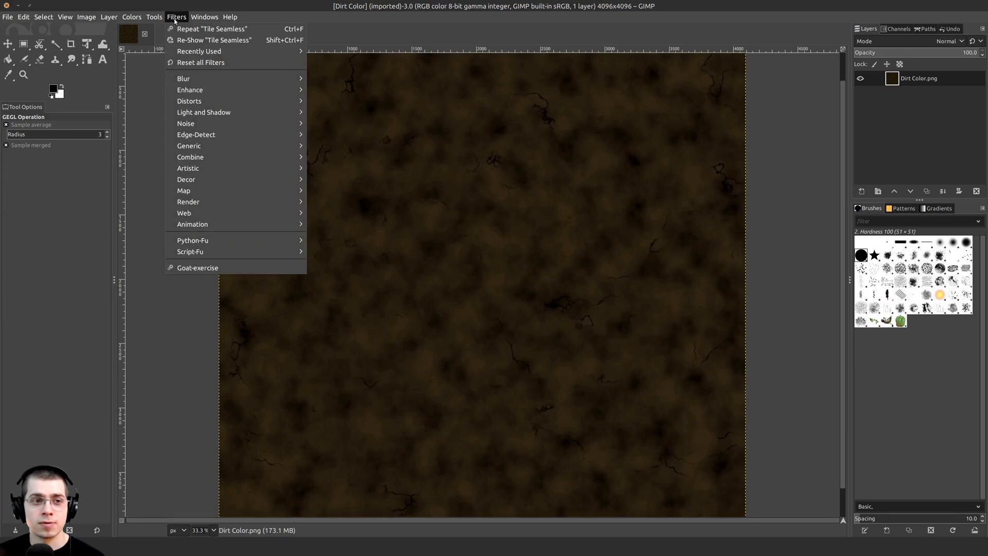
mouse_move(203, 191)
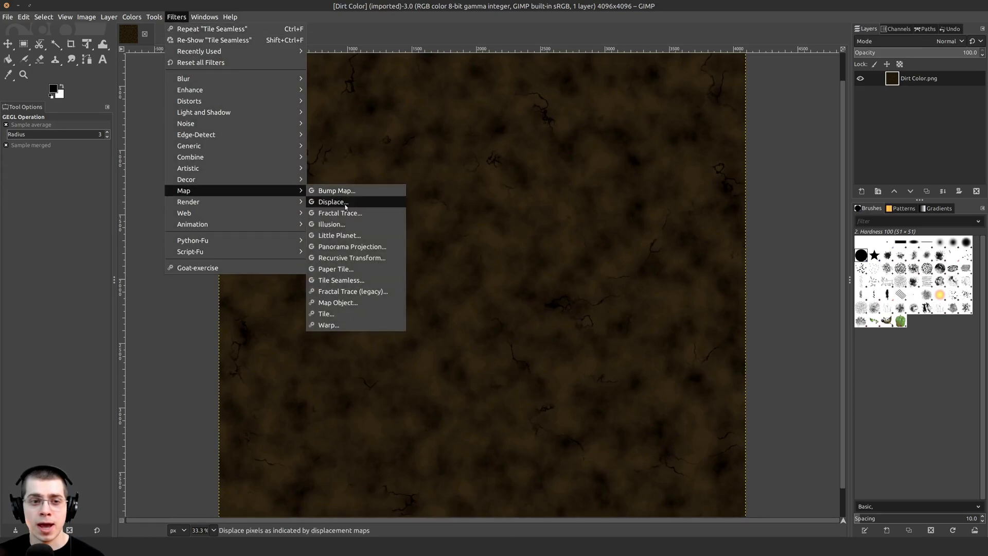
left_click(339, 282)
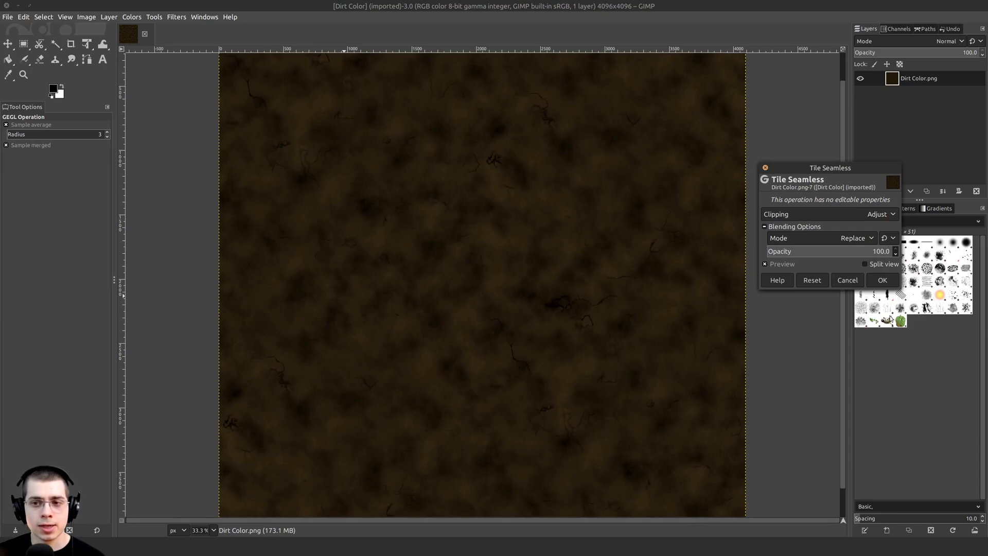
left_click(882, 280)
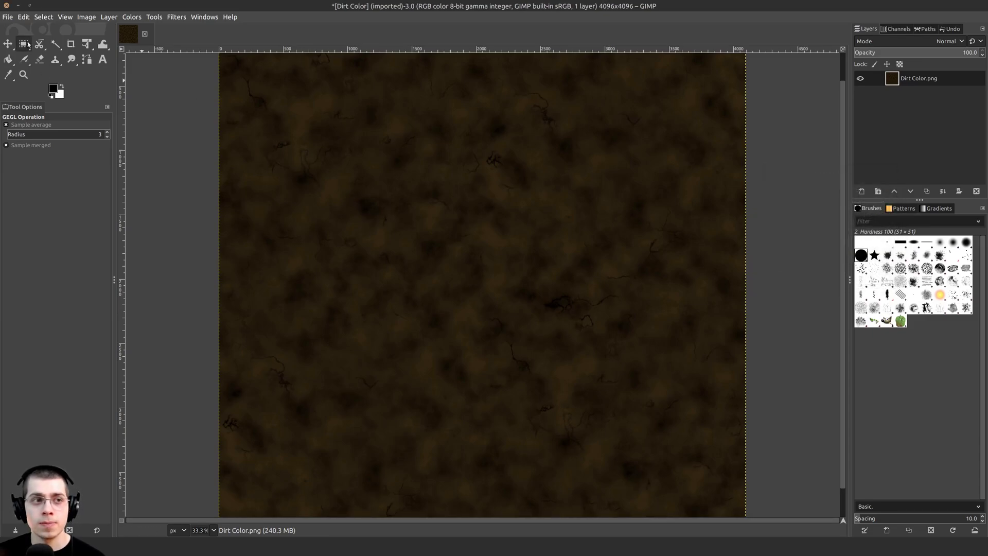
Overwrite Dirt Color.png with the filtered image and close it, discarding the unsaved project changes
left_click(8, 17)
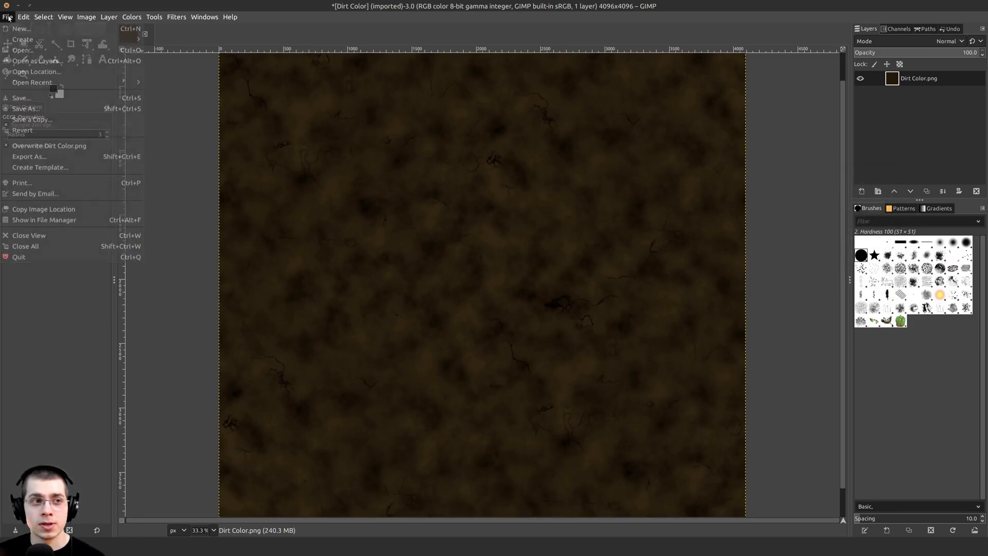
left_click(31, 151)
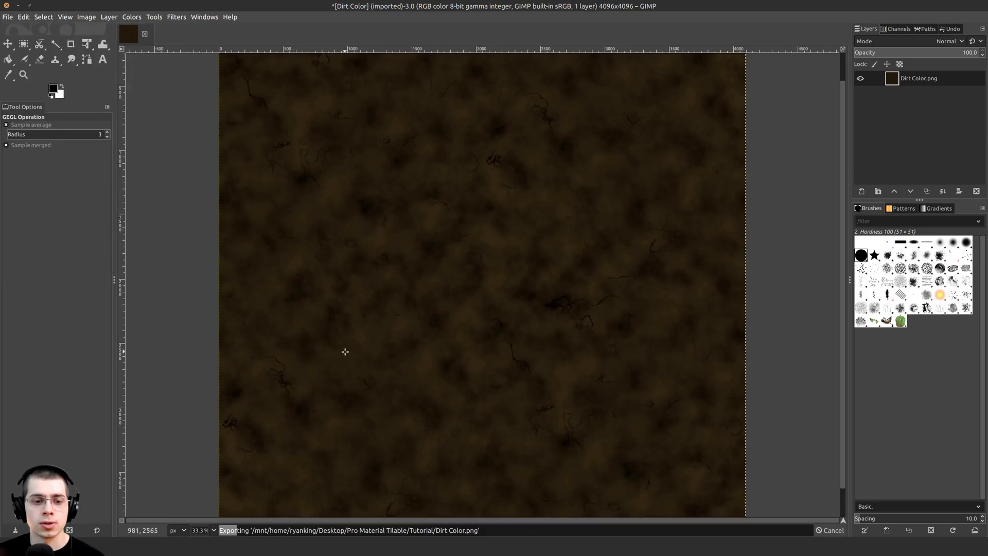
left_click(145, 35)
left_click(566, 327)
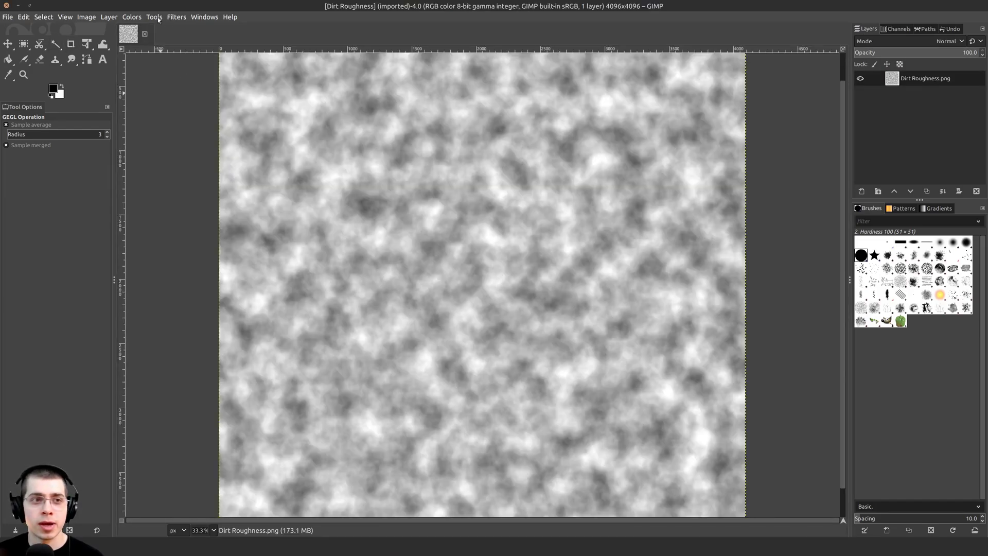
Apply the Tile Seamless filter to Dirt Roughness.png and overwrite the original file
left_click(178, 18)
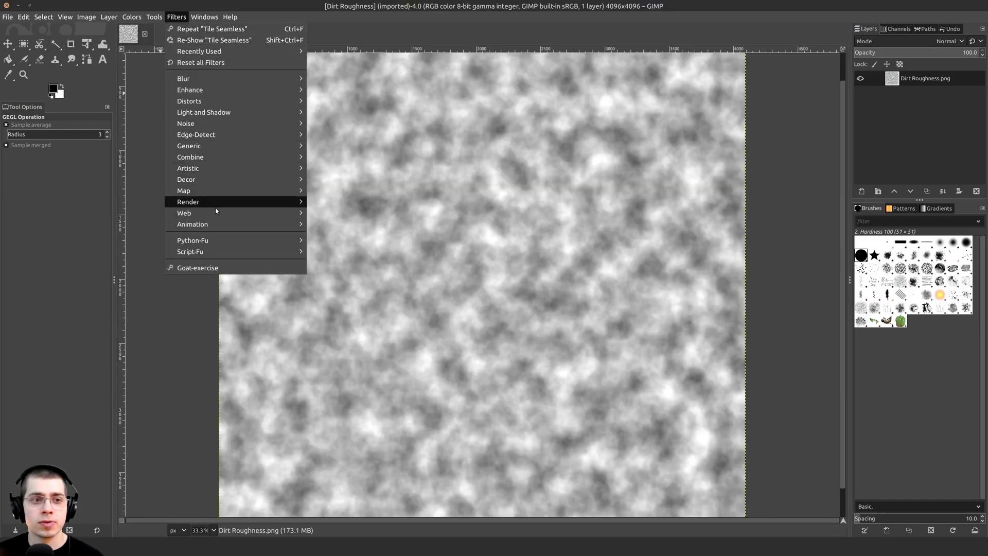
mouse_move(207, 195)
left_click(340, 280)
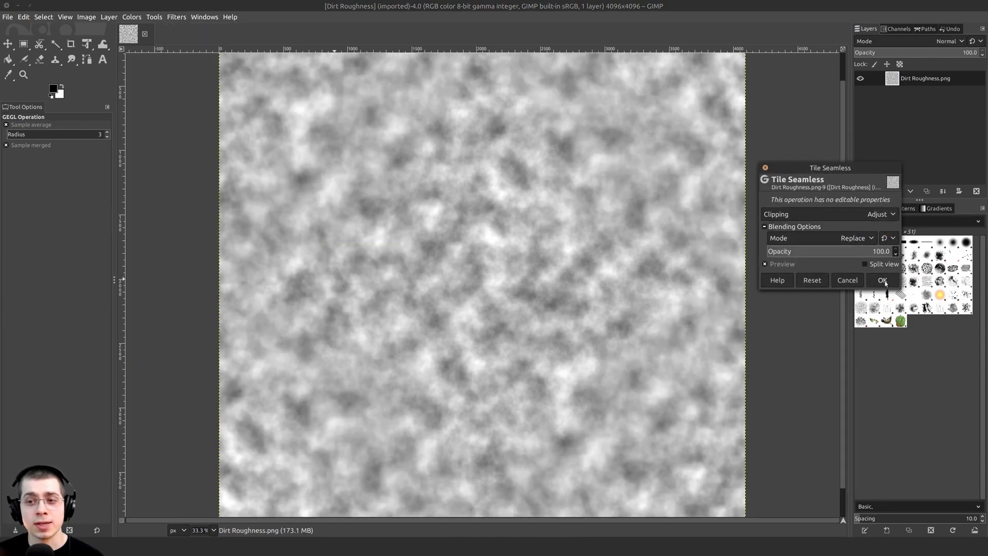
left_click(882, 280)
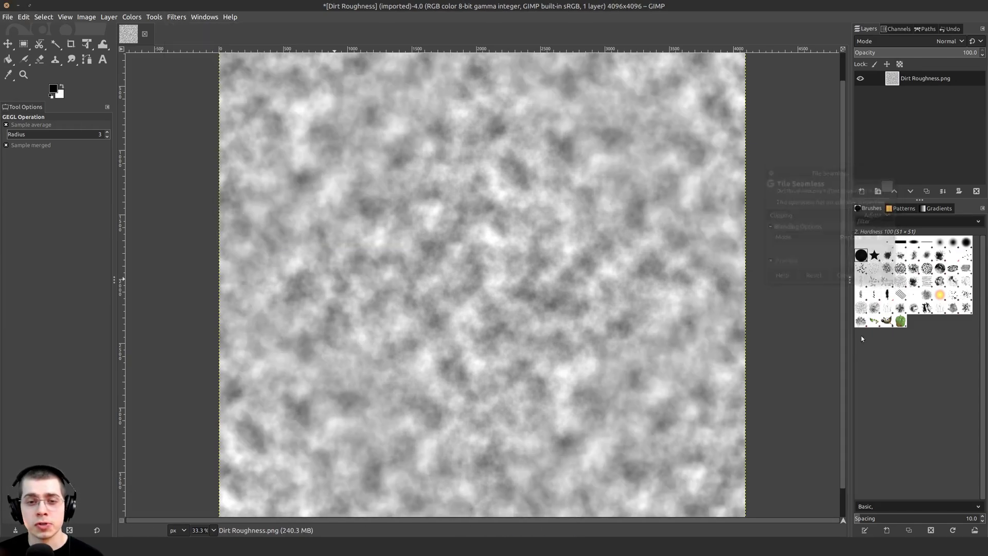
left_click(8, 18)
left_click(82, 152)
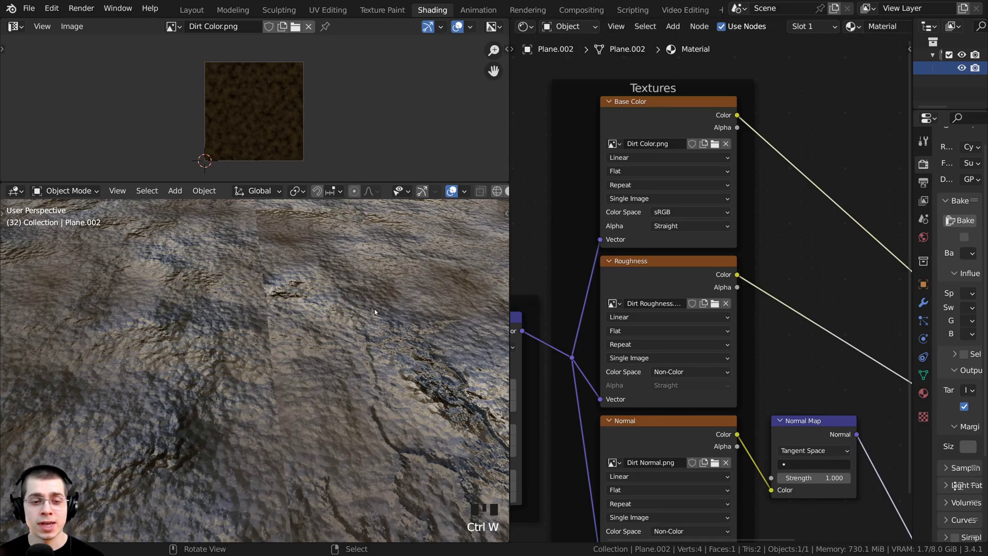
Switch to Blender and examine the Base Color, Roughness and Normal image nodes in the Textures frame
middle_click_drag(666, 133, 629, 217)
scroll(628, 217, "up", 2)
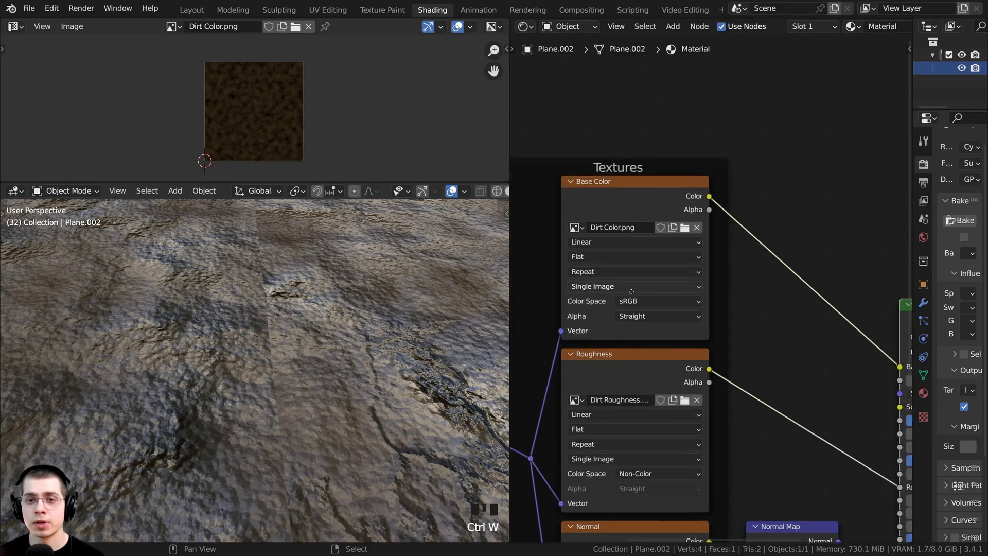
double_click(590, 233)
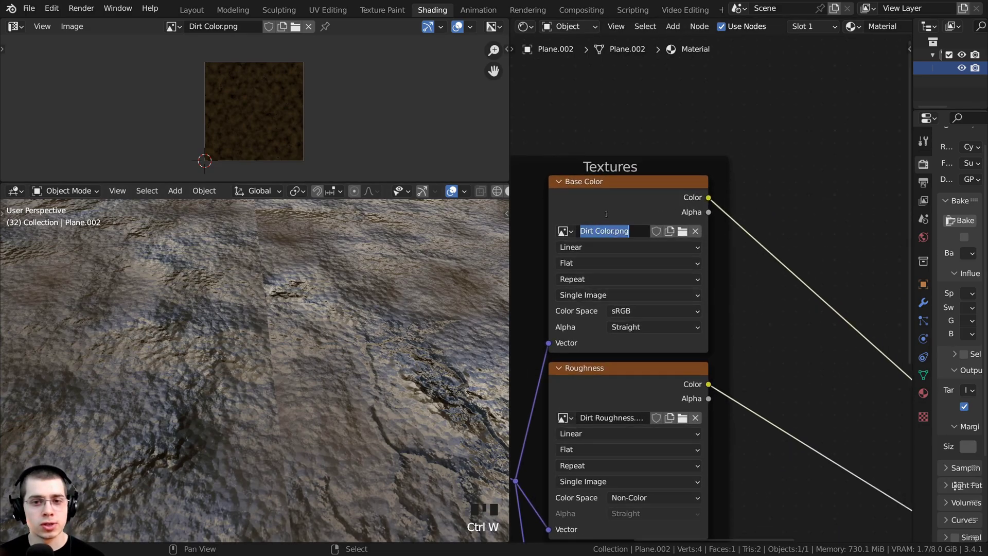
left_click(606, 214)
scroll(736, 391, "down", 5)
middle_click_drag(736, 392, 691, 243)
scroll(669, 210, "down", 3)
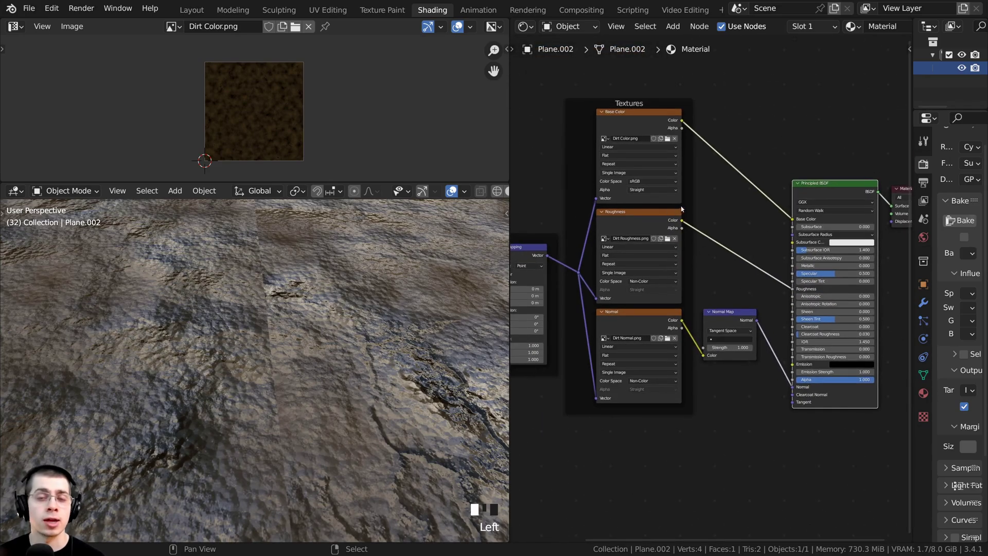
Make the 3D viewport taller and inspect the borders between the dirt tiles on the plane
middle_click_drag(298, 311, 273, 383)
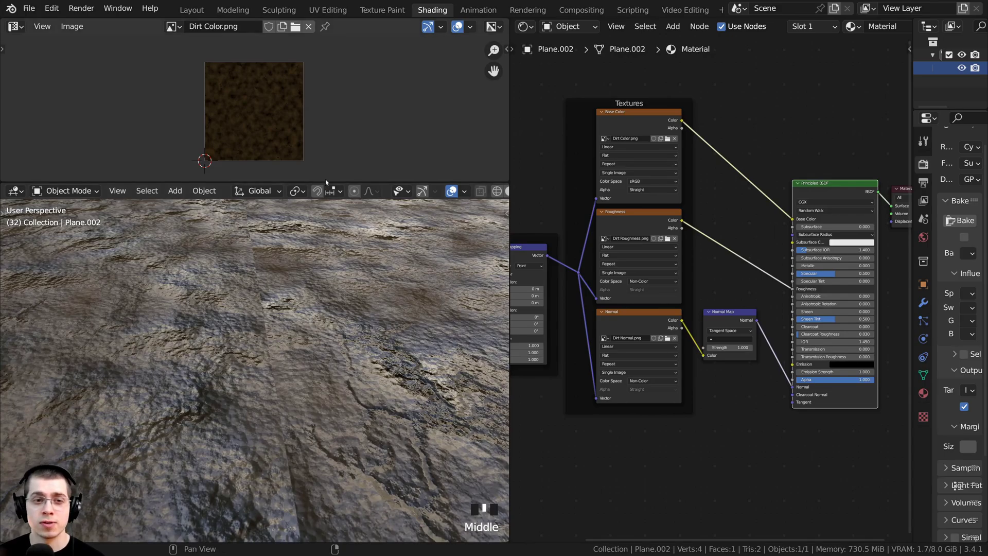
left_click_drag(325, 181, 319, 95)
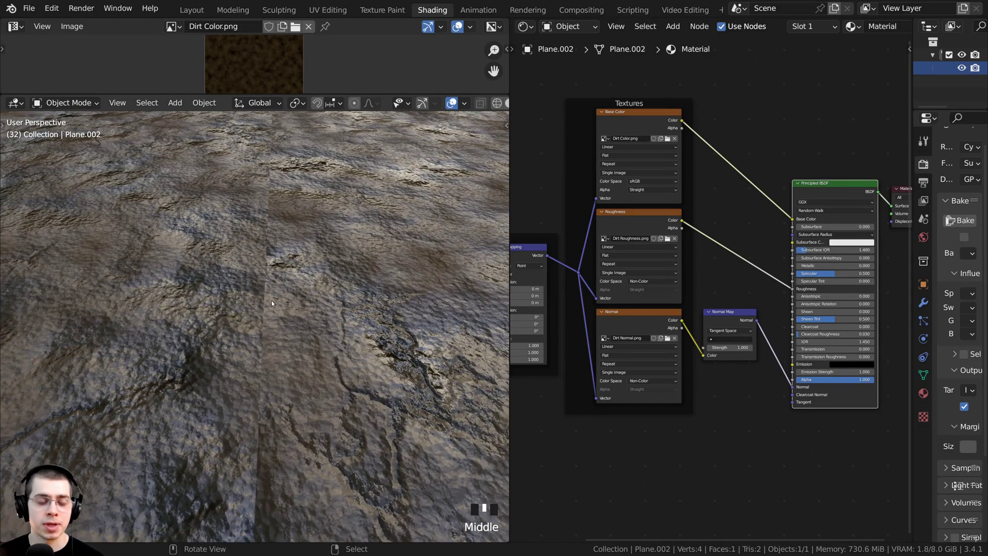
middle_click_drag(313, 426, 318, 328)
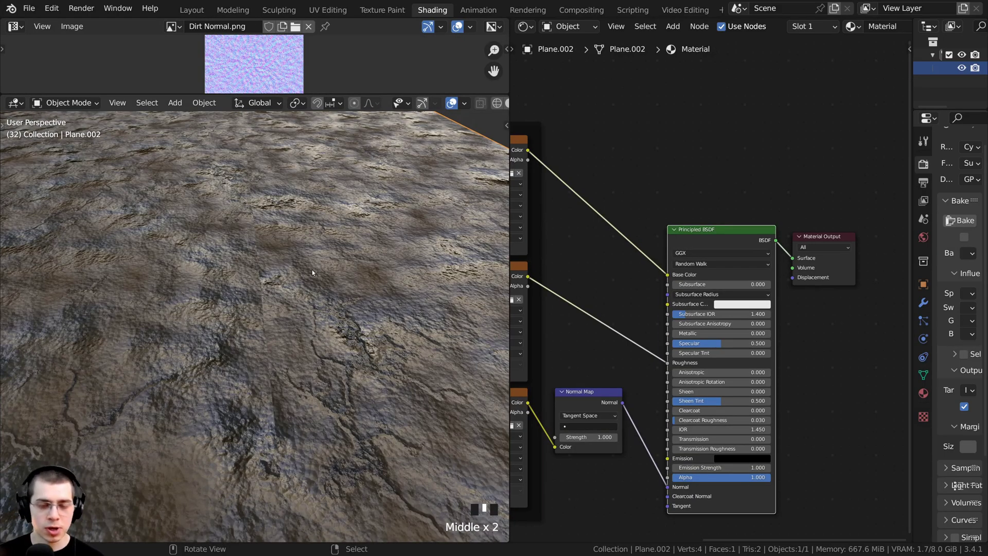
Save the blend file and switch the 3D viewport to Material Preview shading
key("ctrl+s")
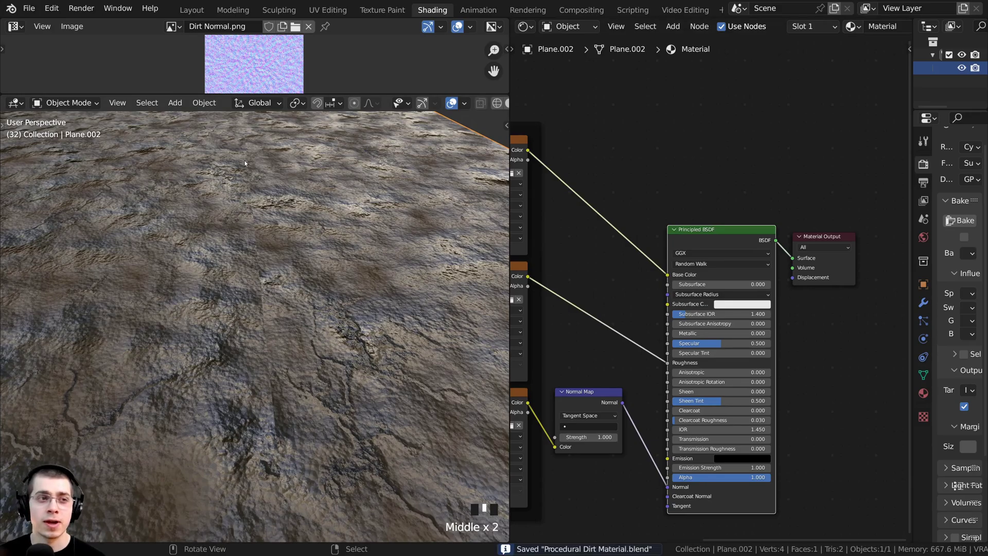
middle_click_drag(254, 148, 270, 186)
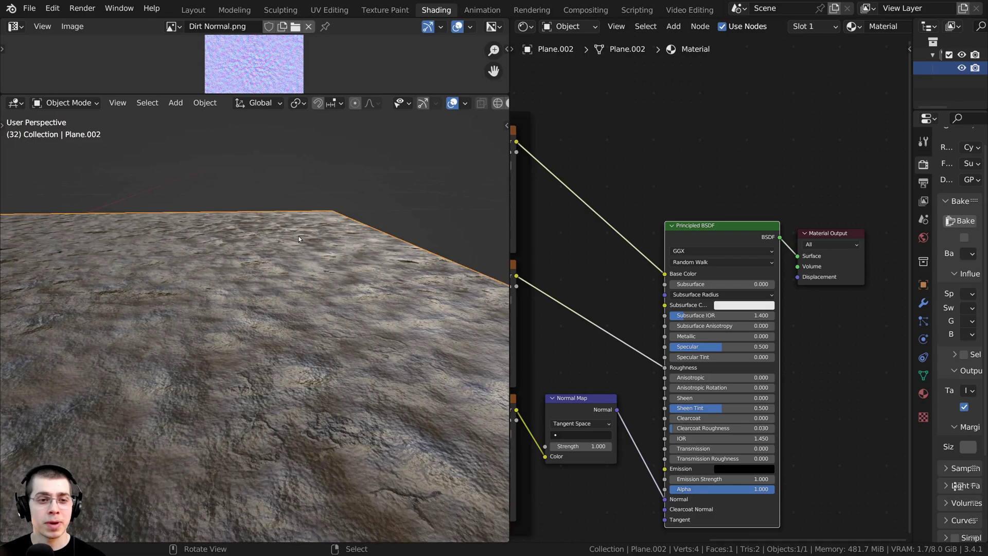
key("z")
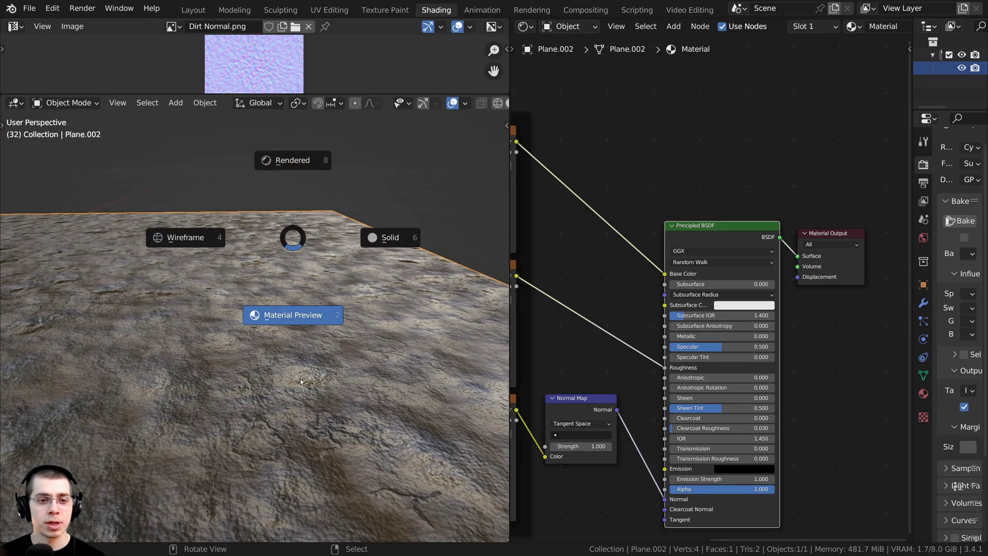
key("z")
mouse_move(274, 428)
middle_mouse_down()
mouse_move(199, 451)
mouse_move(252, 360)
mouse_move(320, 386)
mouse_move(251, 340)
mouse_move(285, 329)
mouse_move(320, 295)
mouse_move(279, 285)
mouse_move(256, 396)
mouse_move(273, 337)
mouse_move(359, 346)
mouse_move(253, 352)
mouse_move(239, 418)
mouse_move(282, 434)
mouse_move(330, 422)
middle_mouse_up()
Preview the Base Color, Roughness and Normal image textures one after another on the plane and examine the normal texture up close
scroll(635, 290, "down", 2)
scroll(634, 290, "down", 1)
middle_click_drag(561, 299, 643, 288)
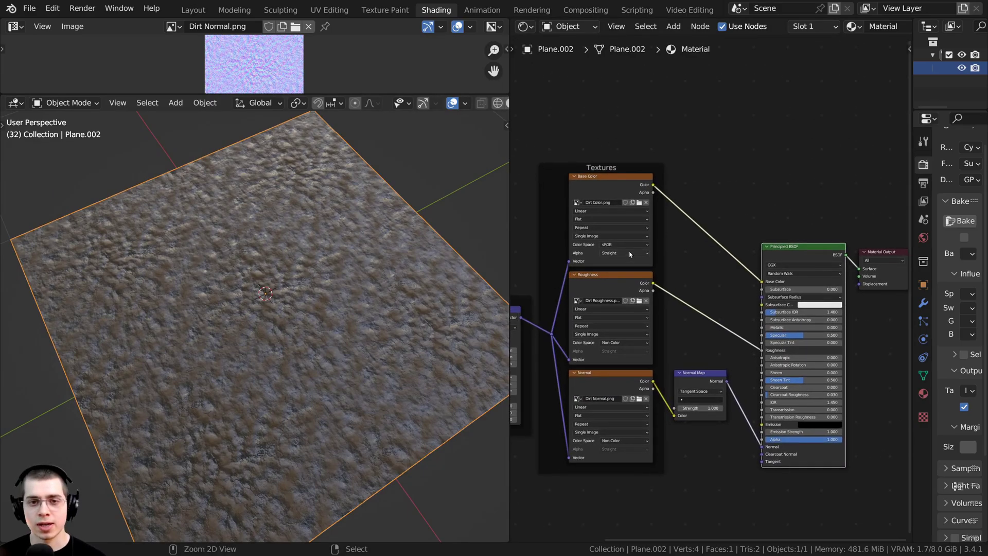
left_click(601, 183, "ctrl+shift")
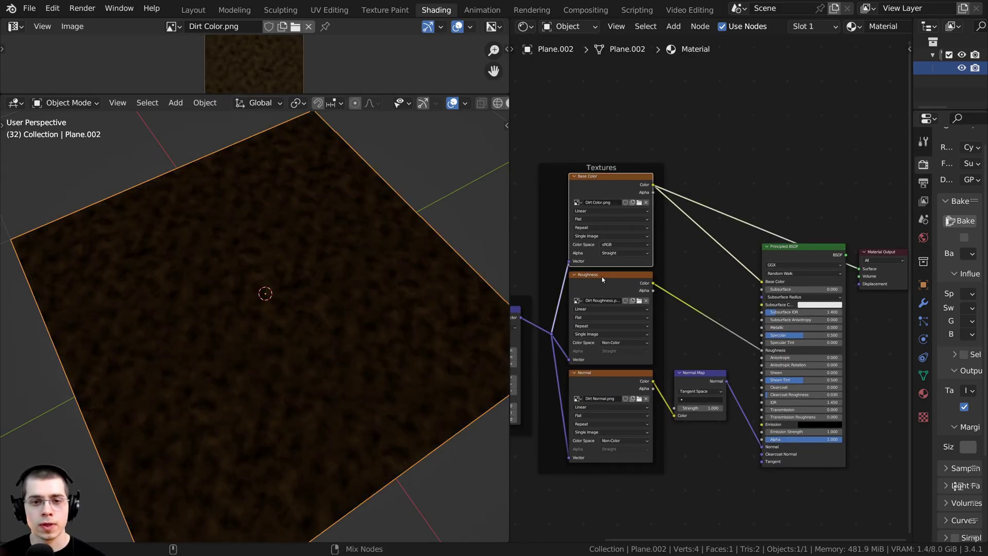
left_click(601, 276, "ctrl+shift")
left_click(602, 374, "ctrl+shift")
middle_click_drag(439, 384, 291, 350)
scroll(296, 362, "up", 2)
scroll(233, 360, "up", 2)
scroll(232, 359, "up", 4)
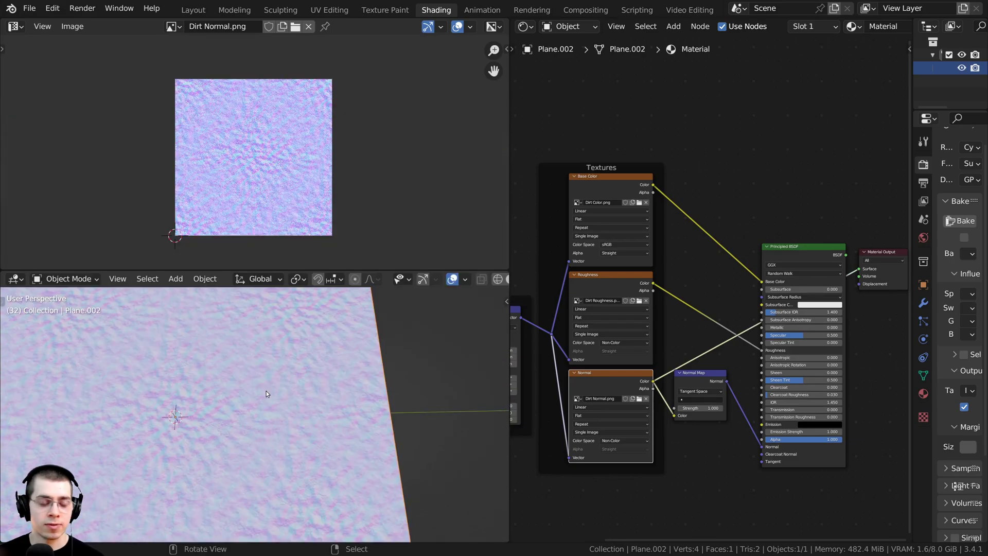
In Edit Mode, scale the plane's whole UV face up to about twice its size so the textures repeat more often
key("Tab")
scroll(339, 324, "down", 2)
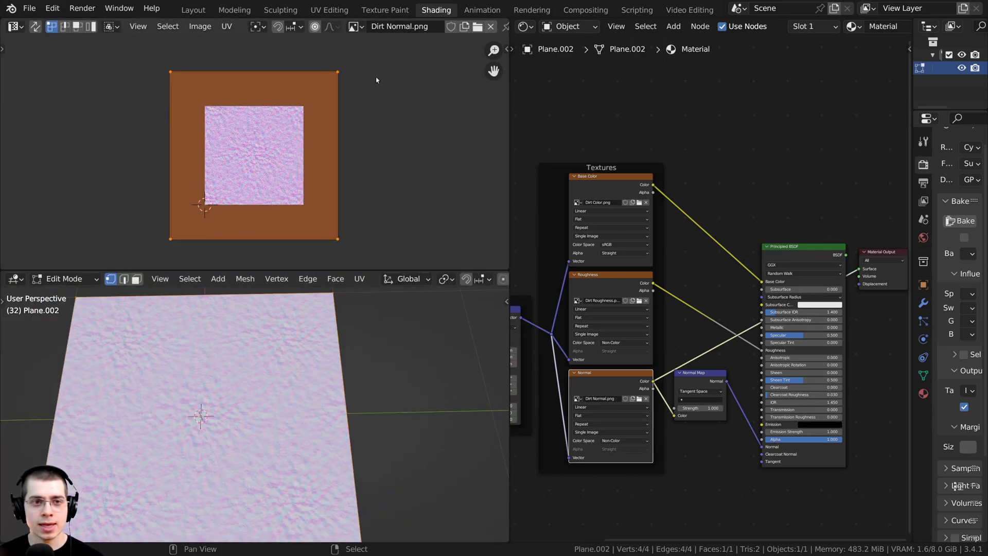
middle_click_drag(324, 337, 332, 179)
key("s")
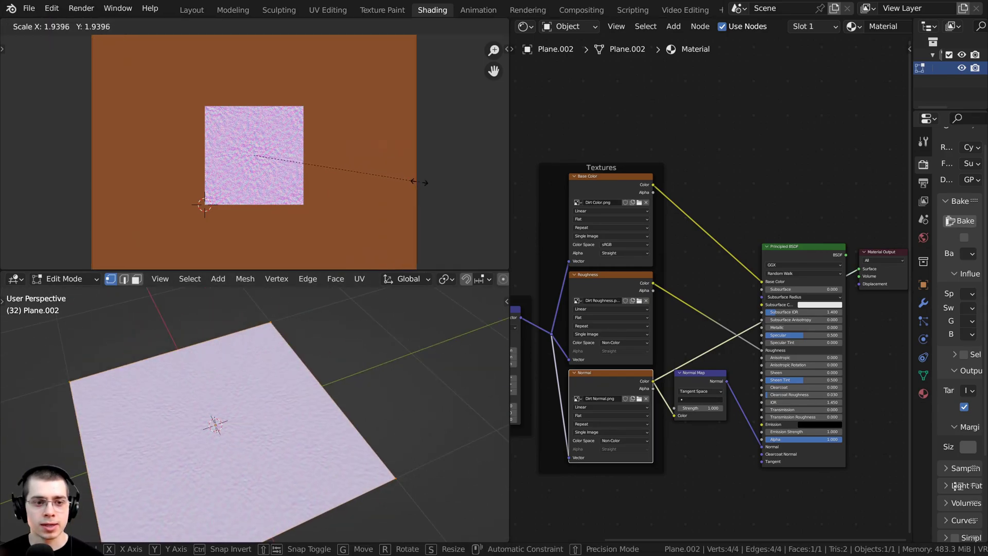
left_click(443, 159)
Reconnect the Principled BSDF to the Material Output to show the full dirt material on the plane
middle_click_drag(558, 171, 518, 152)
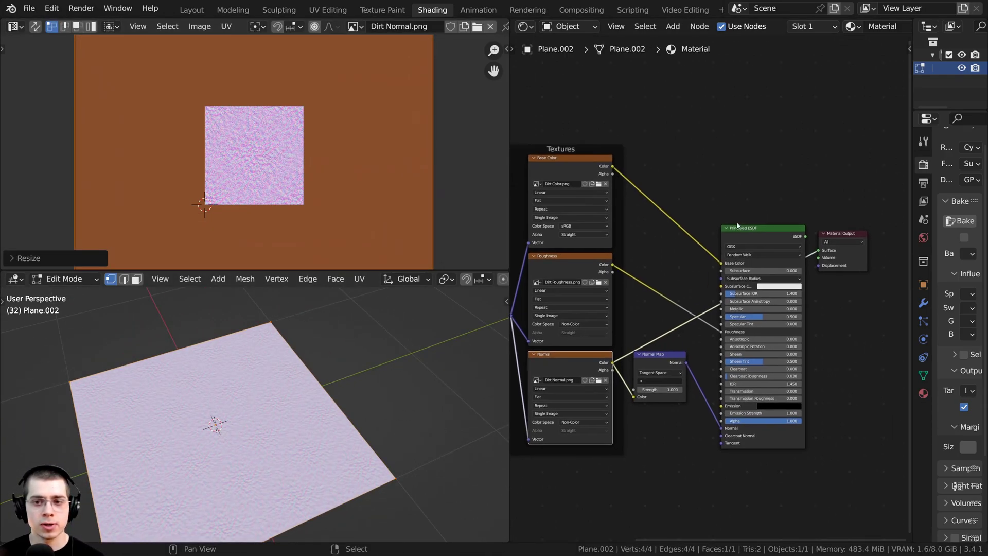
scroll(768, 237, "up", 2)
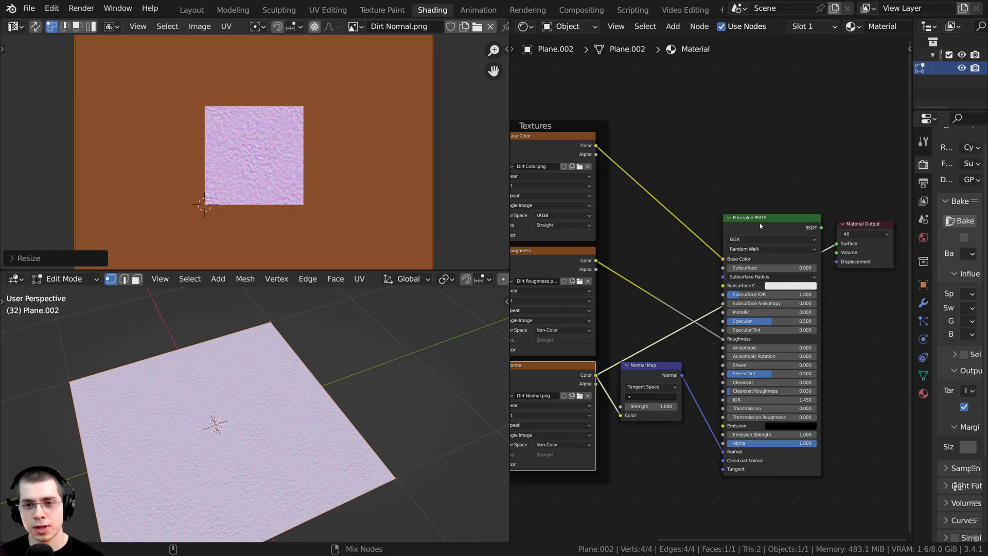
left_click(760, 223, "ctrl+shift")
Return to Object Mode, maximize the 3D viewport and inspect the tiled dirt material across the plane
middle_click_drag(350, 340, 303, 420)
key("Tab")
key("ctrl+space")
middle_click_drag(472, 368, 453, 326)
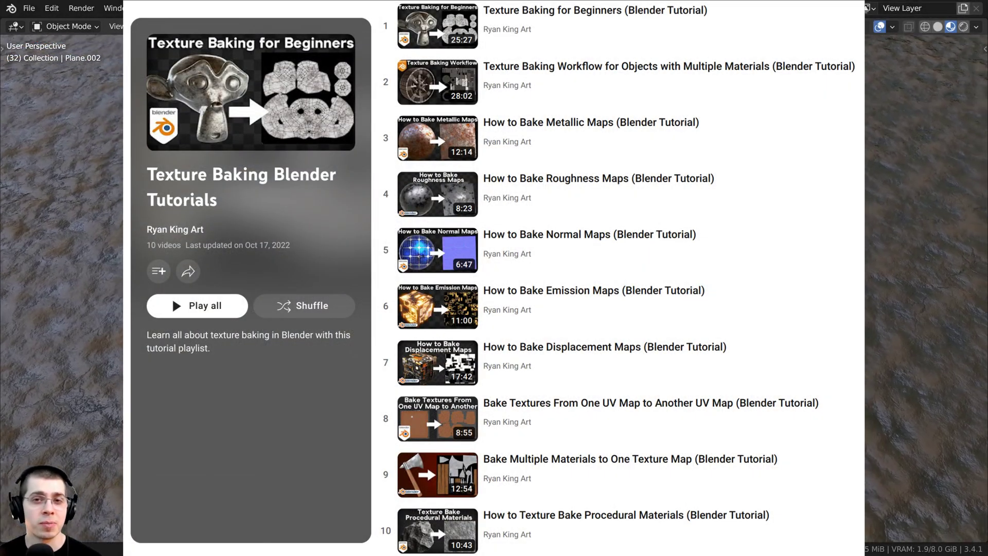
scroll(494, 288, "down", 5)
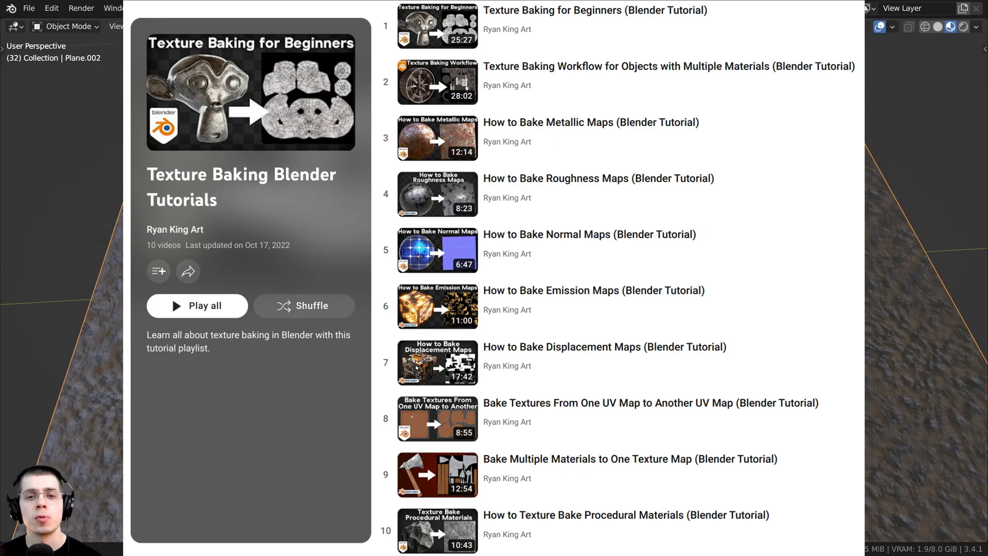